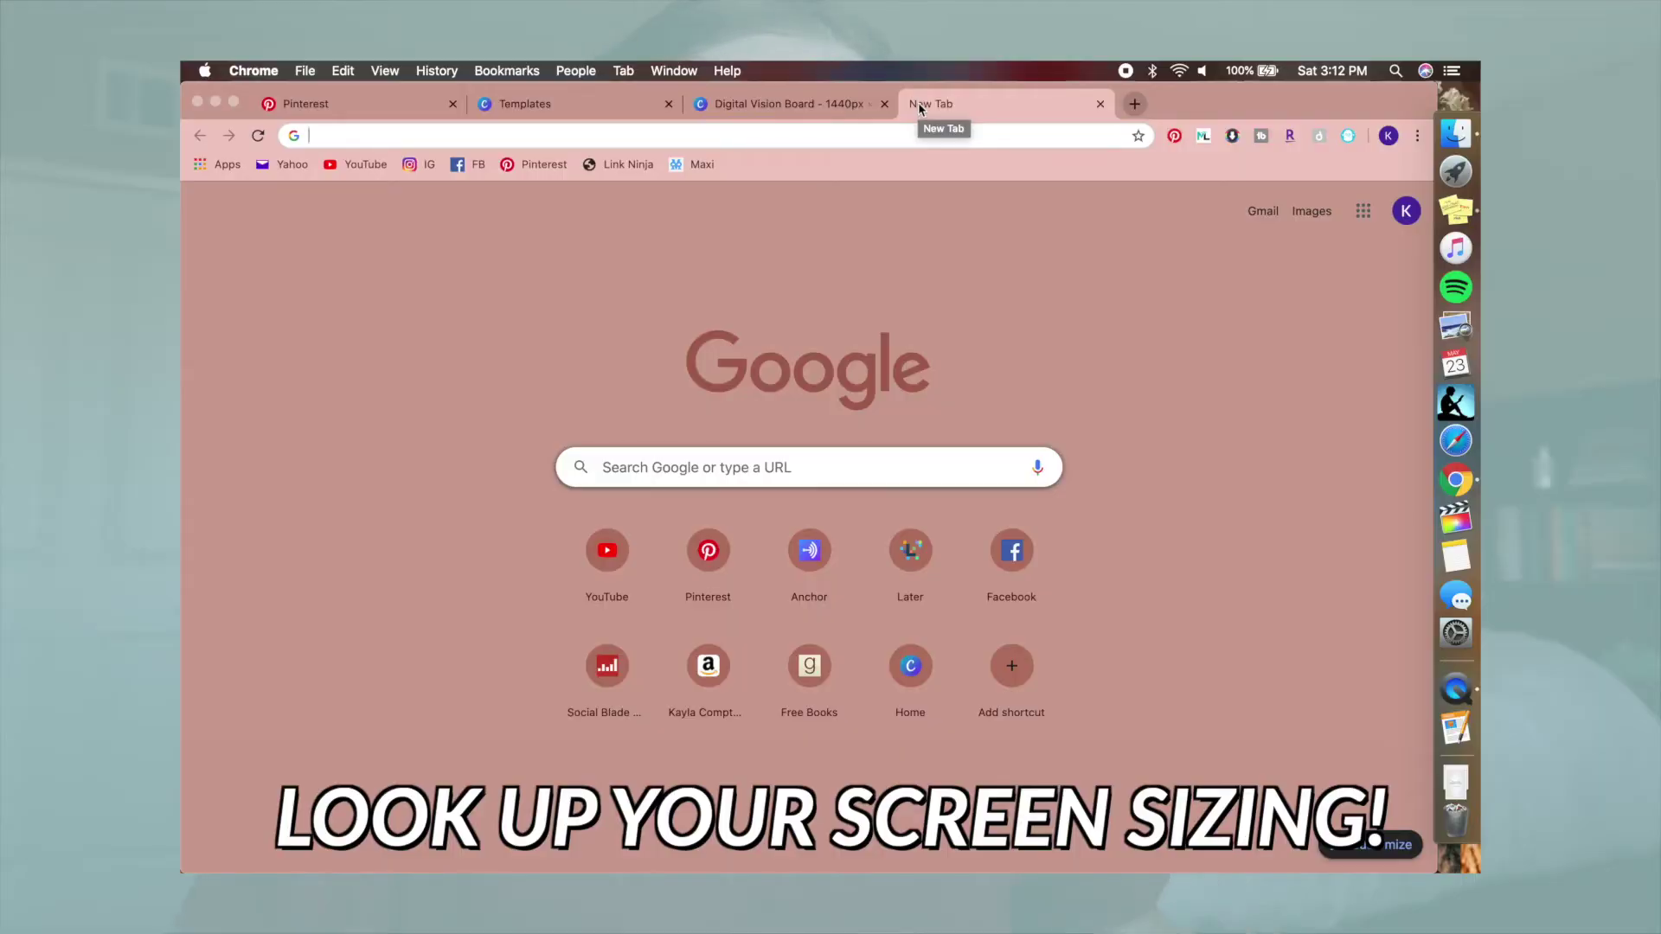
# - Search Google for 'macbook 13 inch screen size', note 2560 x 1600, and return to Canva
pyautogui.write('mac')
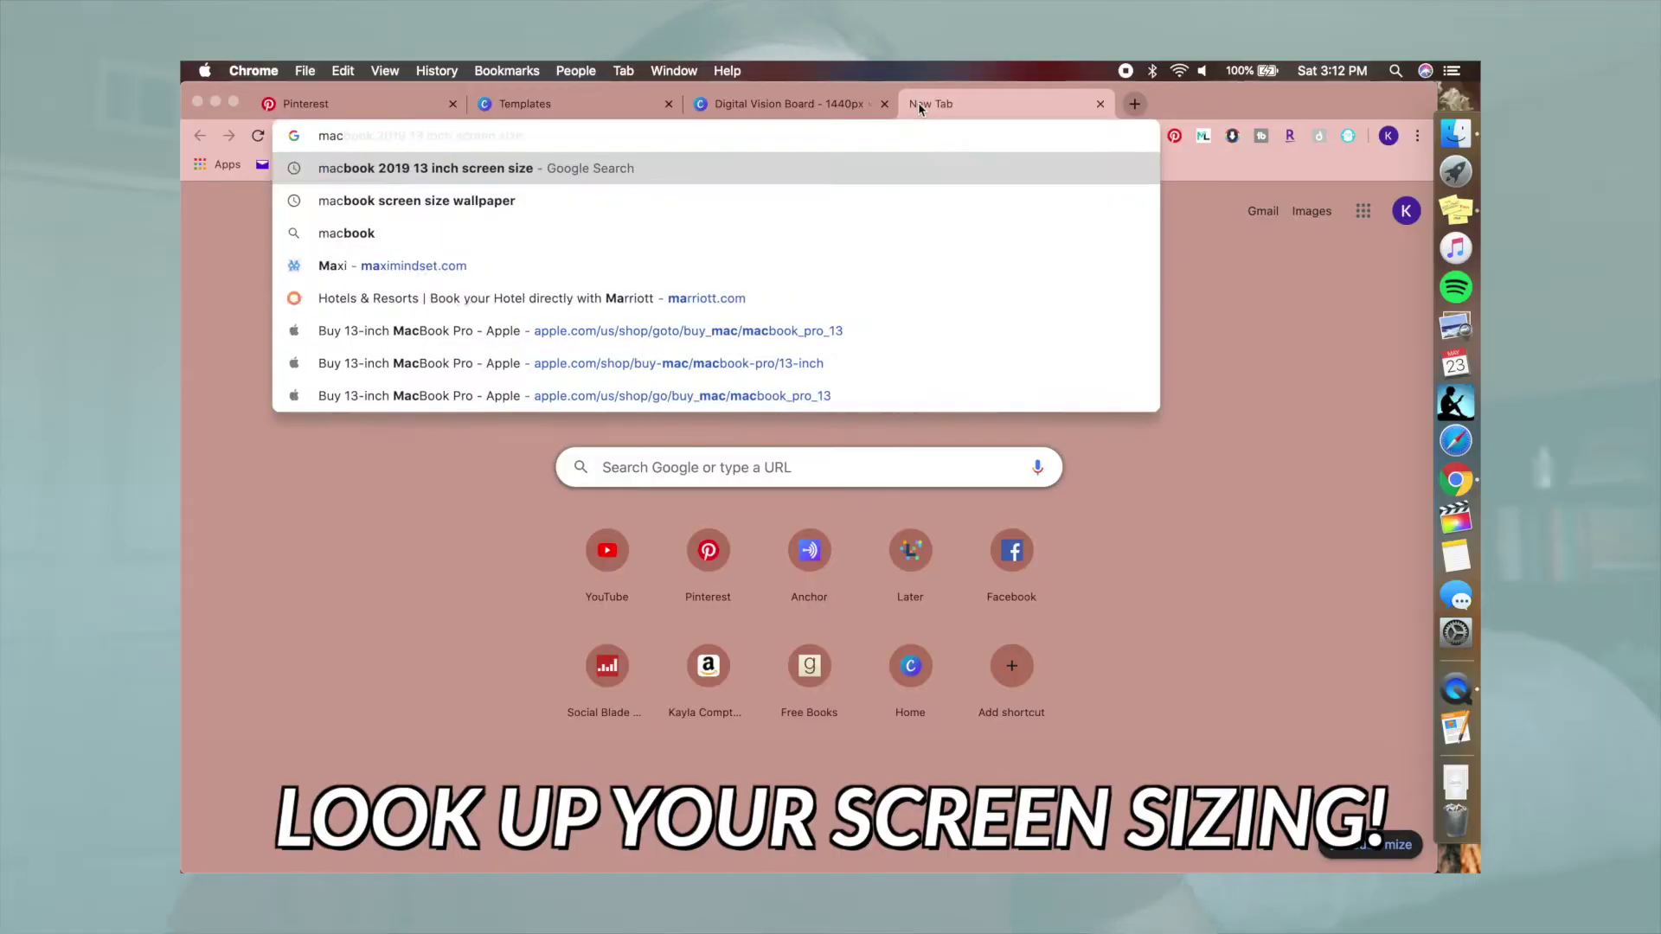
pyautogui.write('book 13 inch screen size')
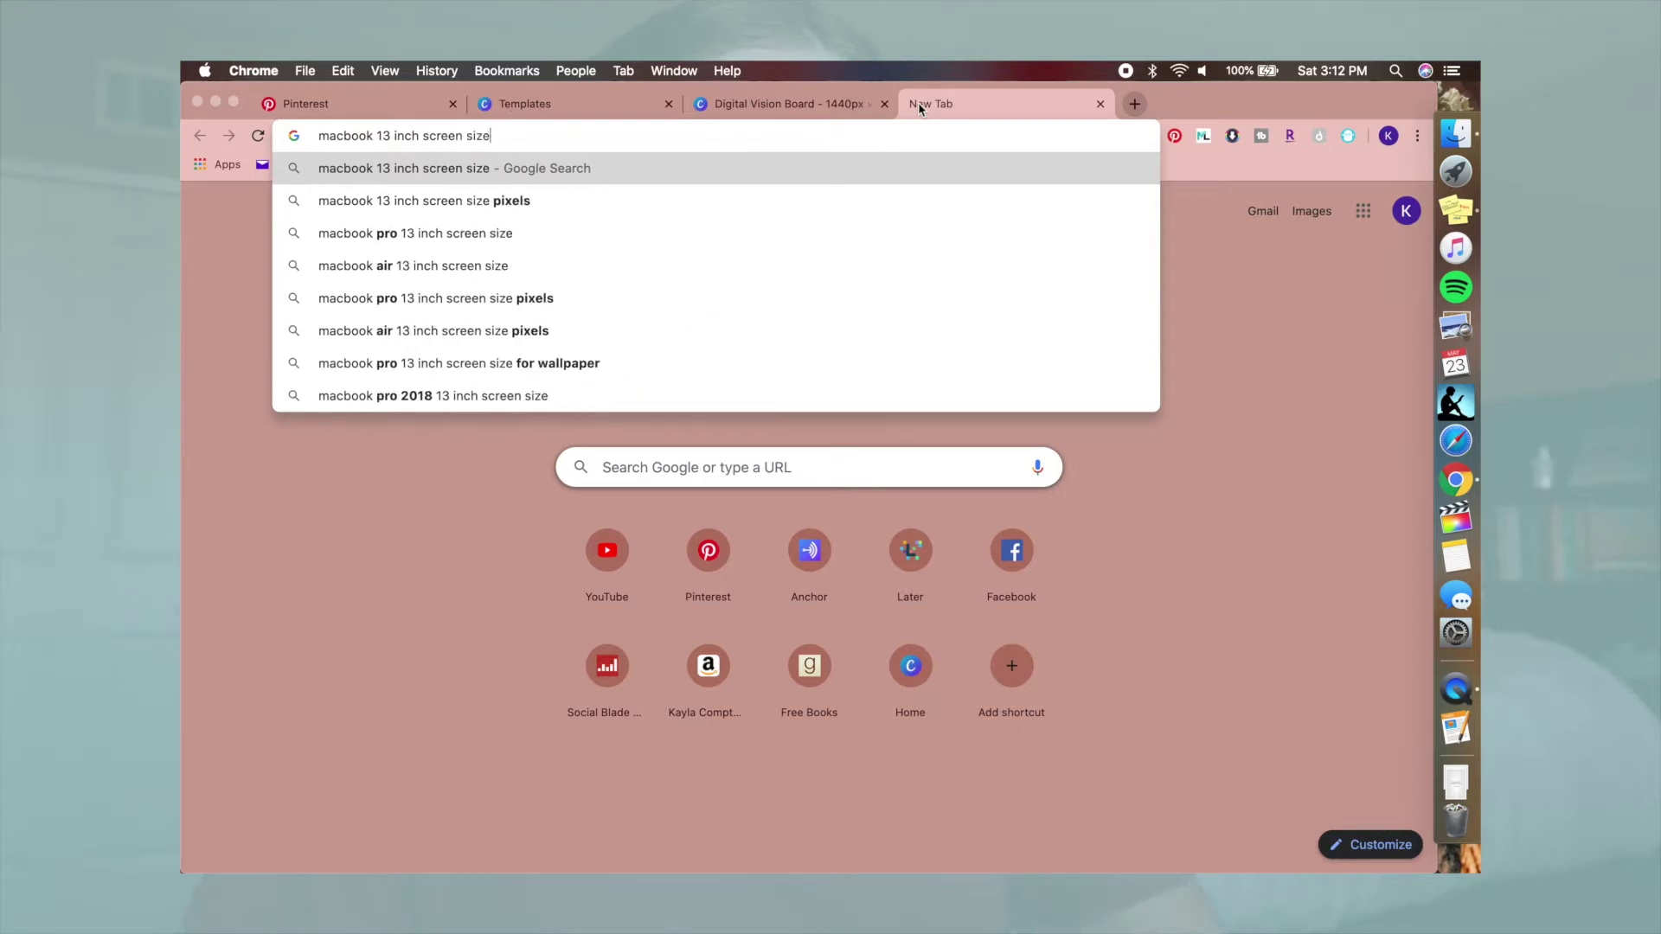
pyautogui.press('Return')
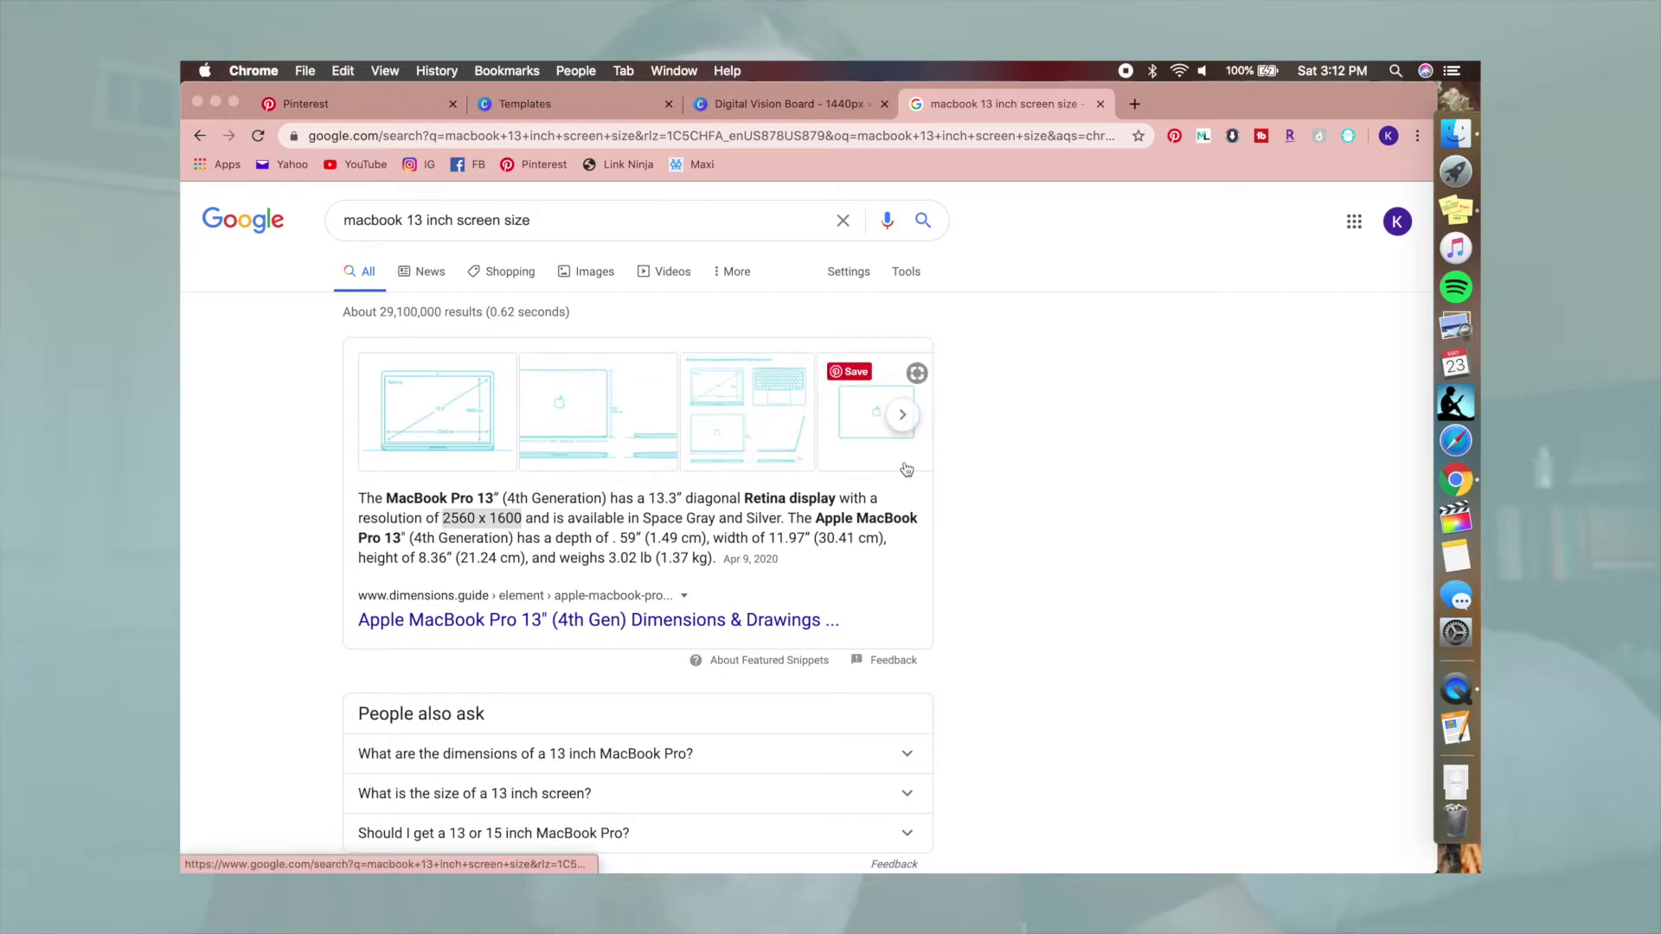
pyautogui.click(482, 538)
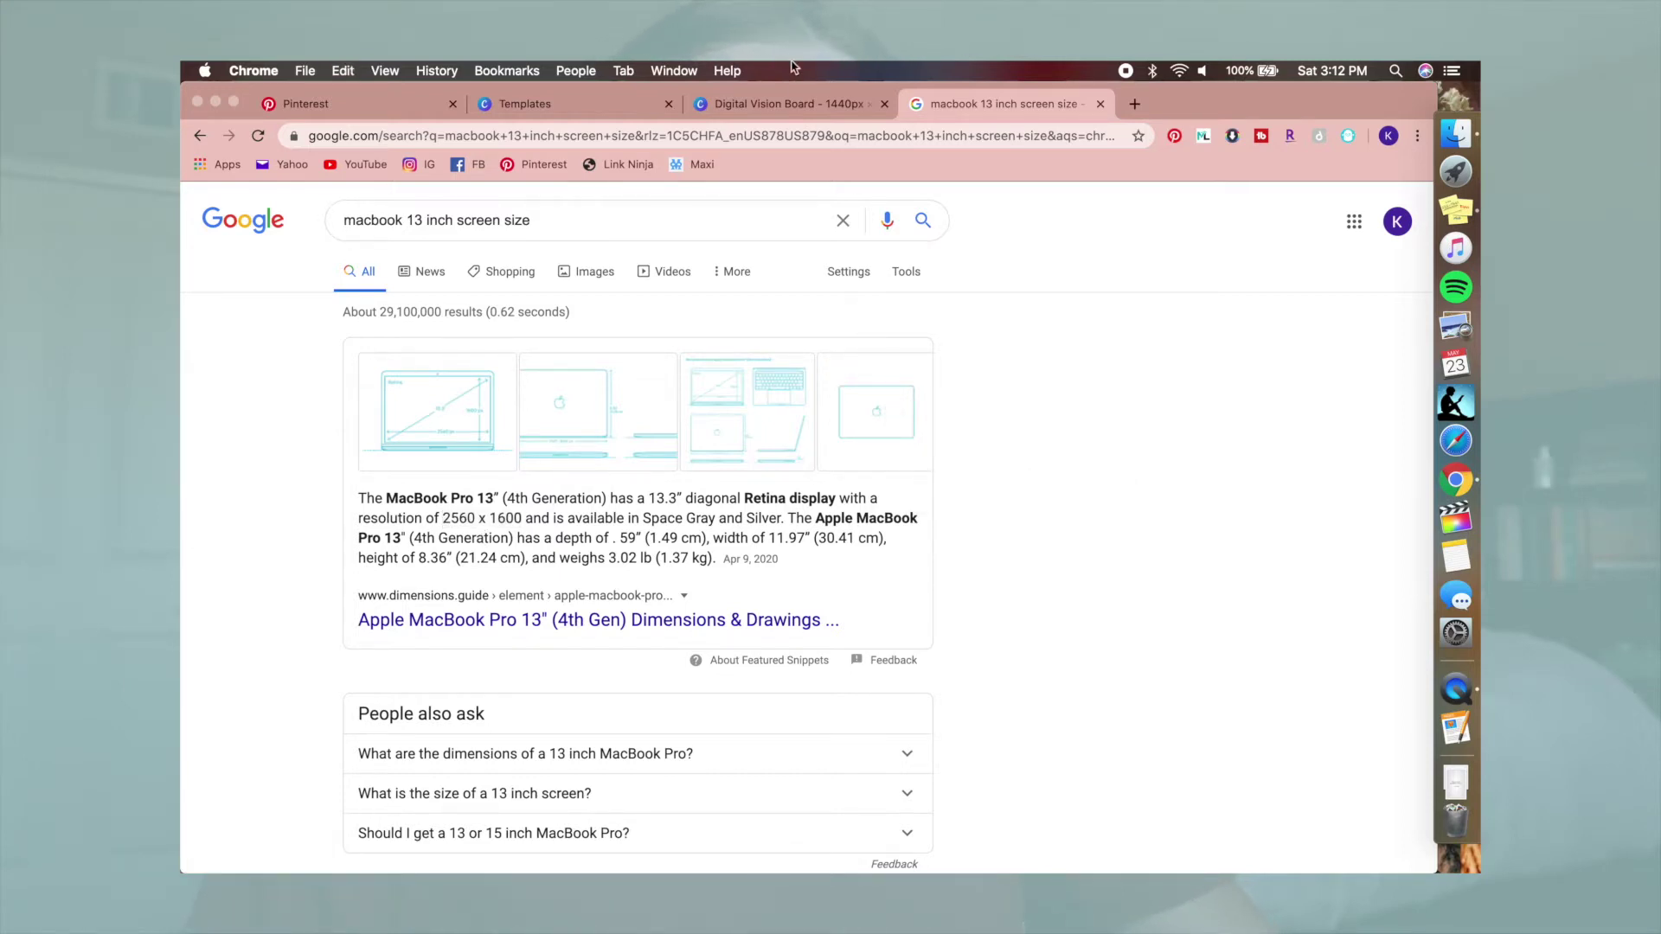
pyautogui.click(788, 106)
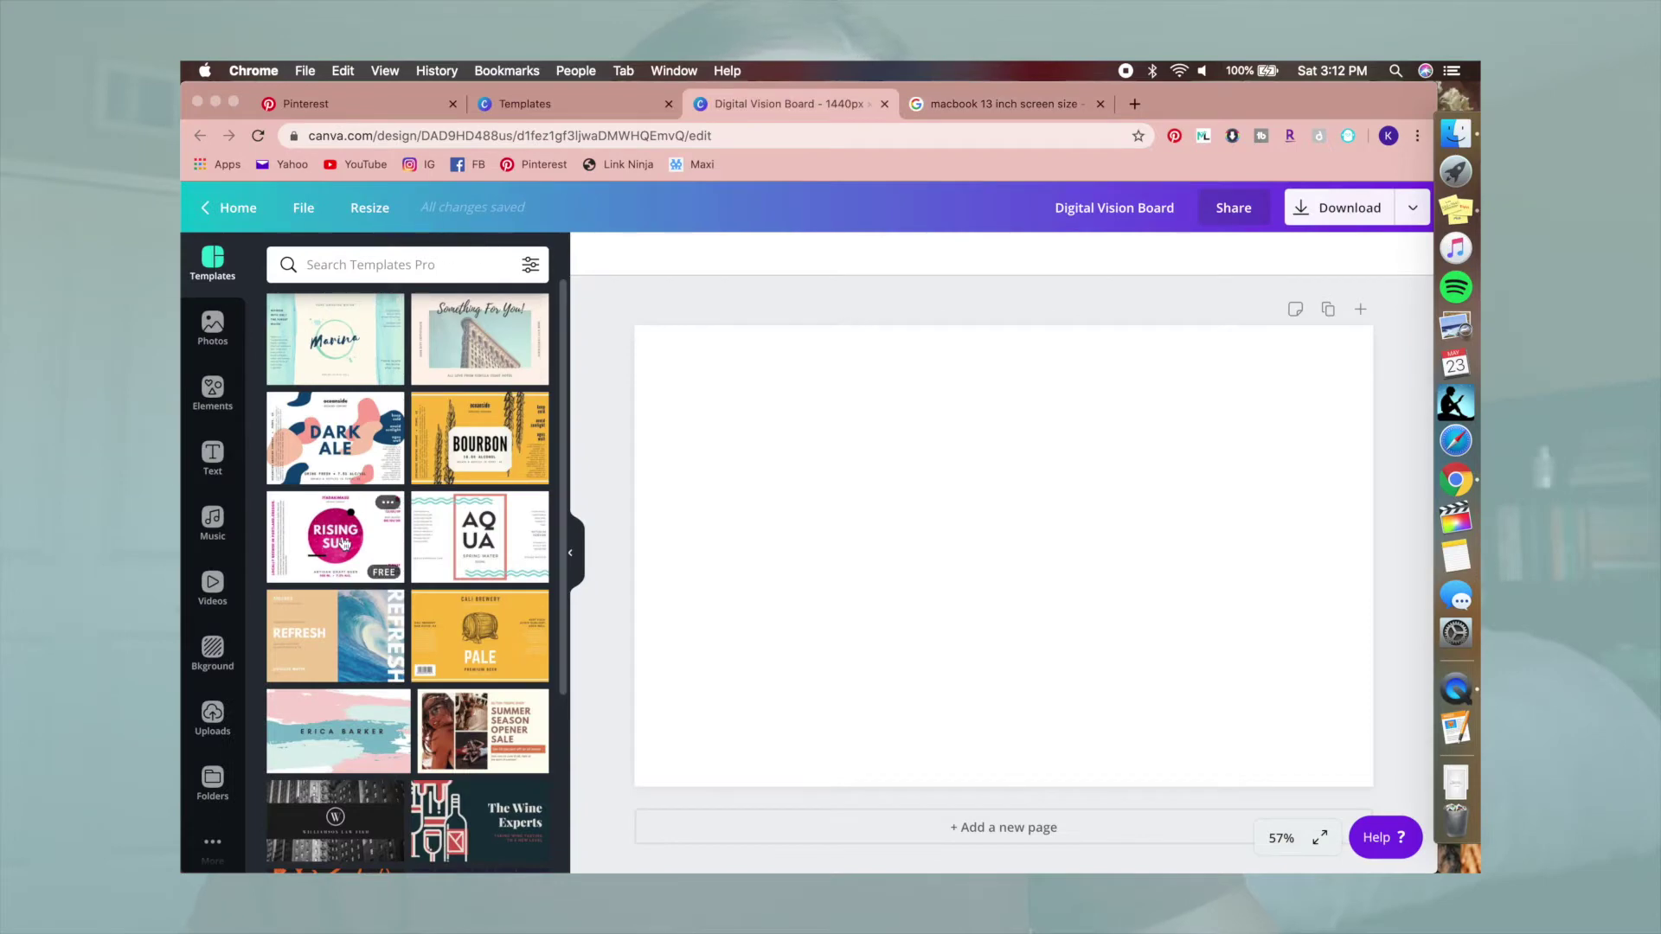
# - Resize the Digital Vision Board design to a custom 2560 × 1600 px
pyautogui.click(369, 208)
pyautogui.doubleClick(413, 336)
pyautogui.write('1')
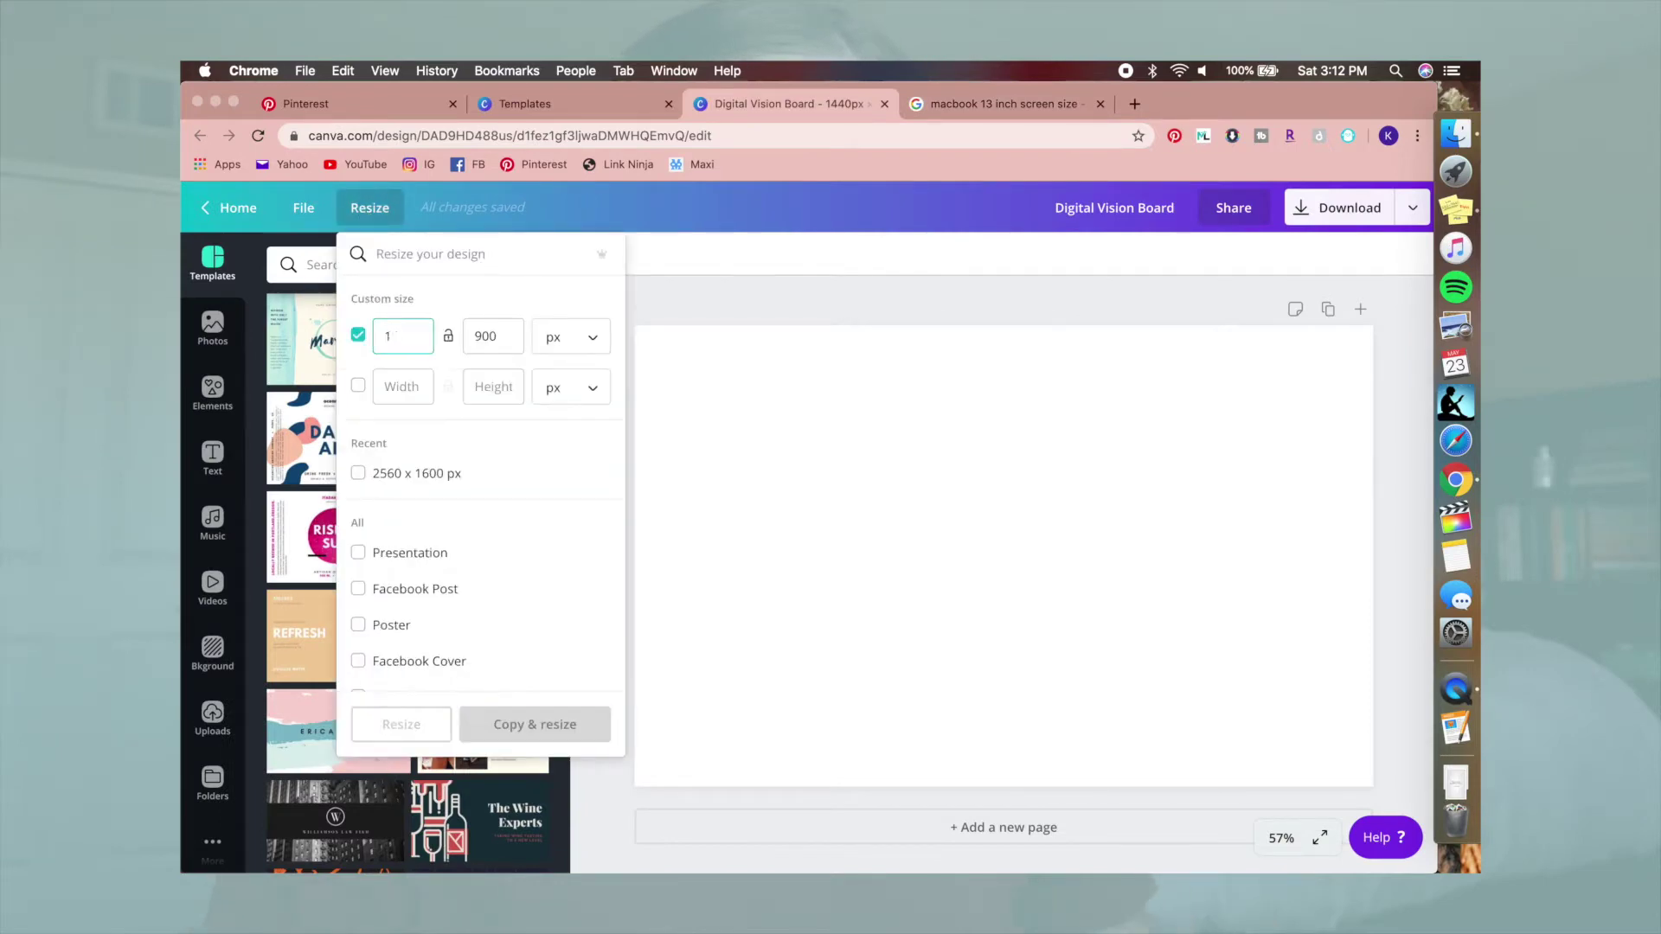
pyautogui.write('560')
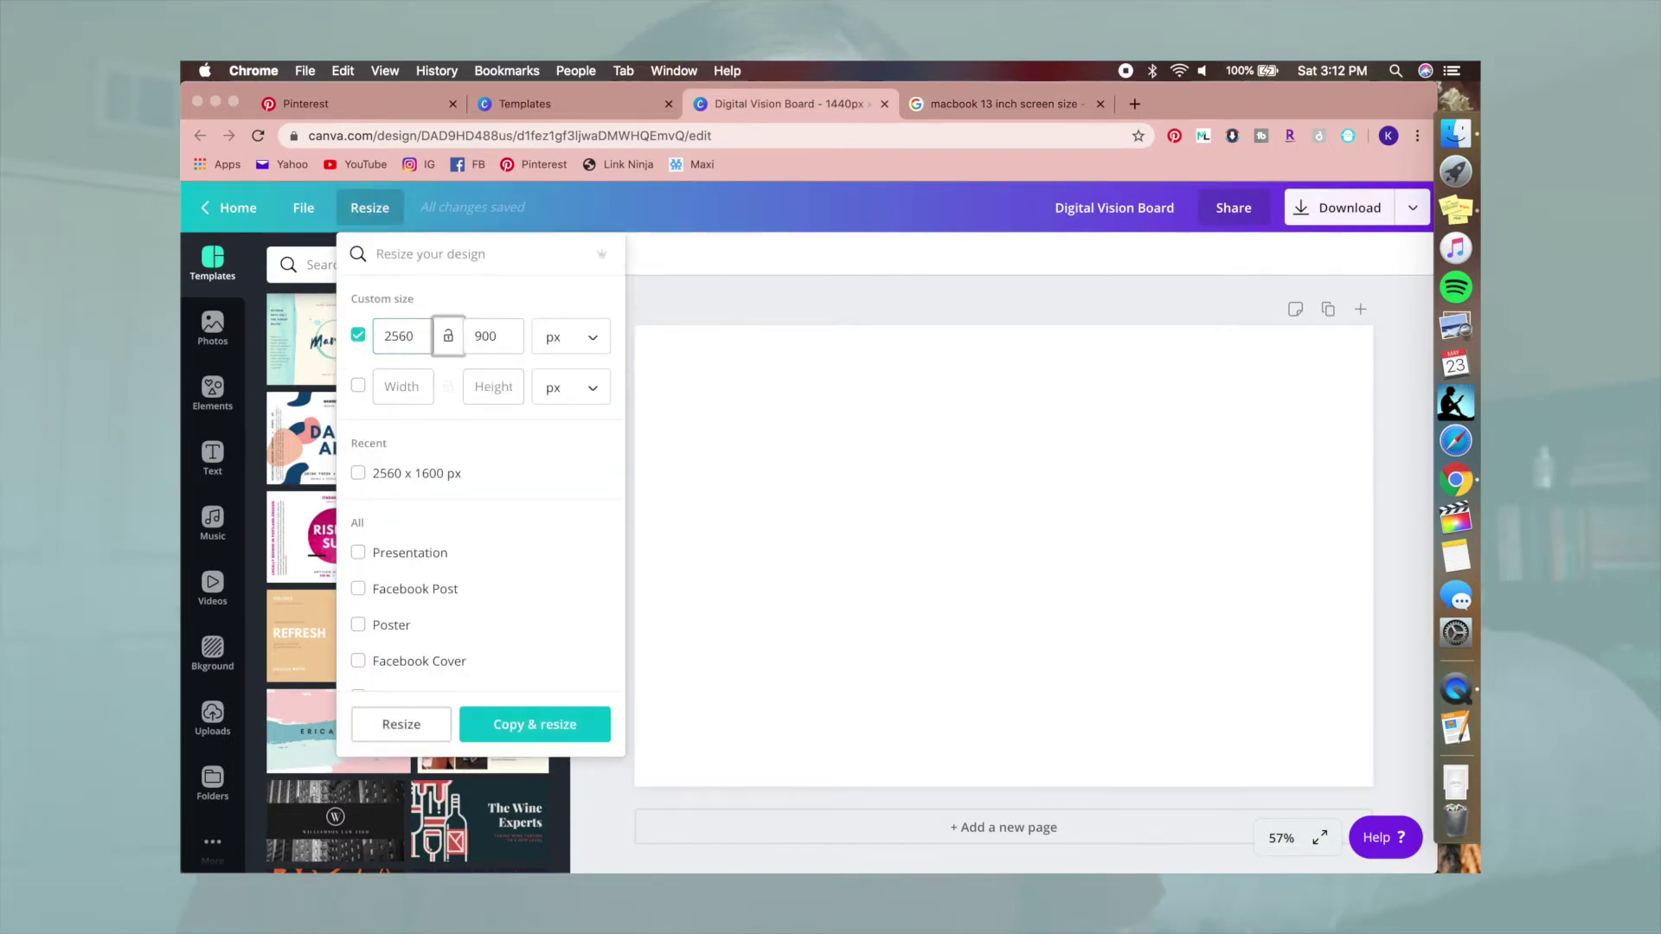
pyautogui.press('BackSpace')
pyautogui.write('1')
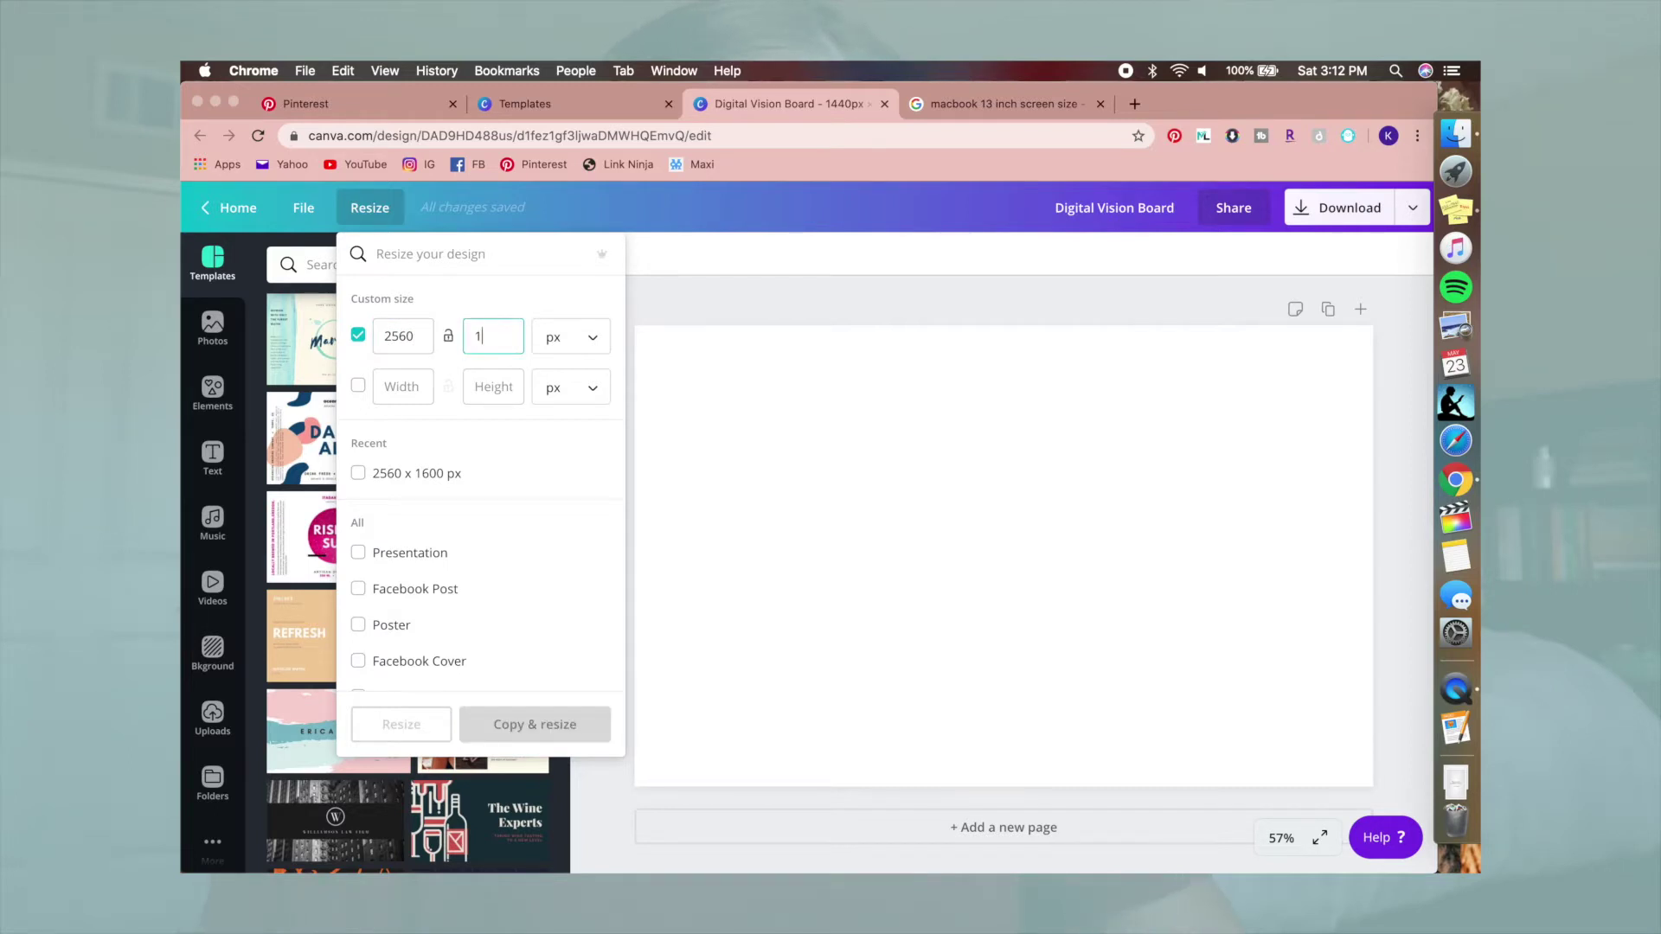
pyautogui.write('600')
pyautogui.click(408, 727)
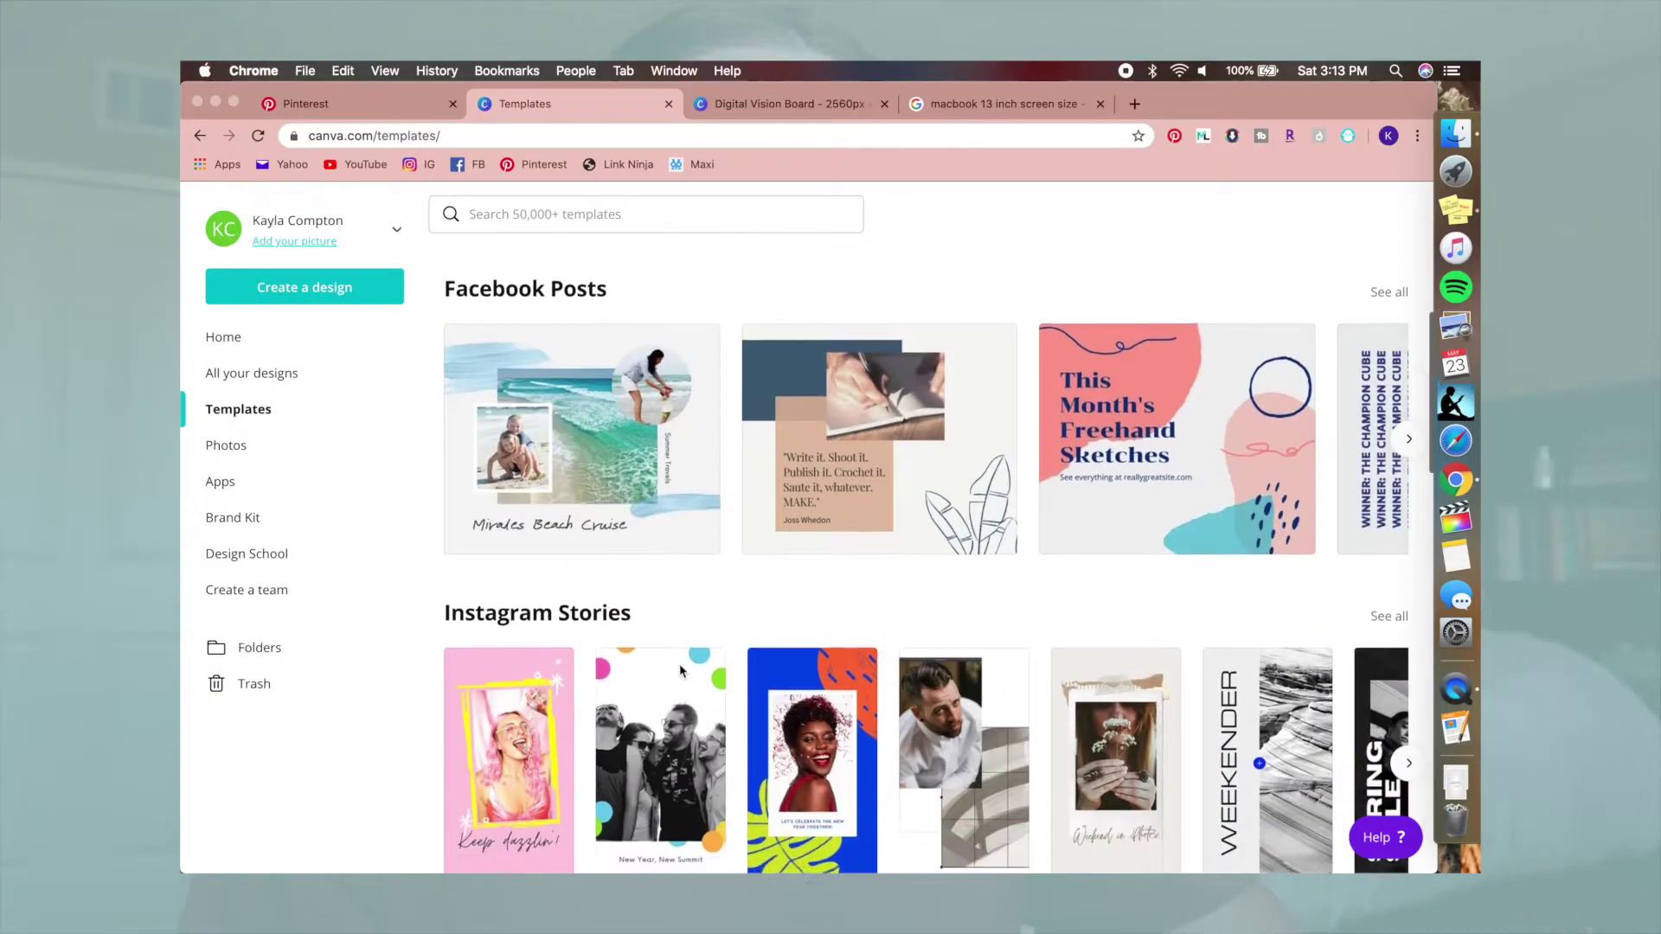
# - Scroll through the Canva template categories for ideas
pyautogui.scroll(-7, 678, 662)
pyautogui.scroll(-8, 679, 669)
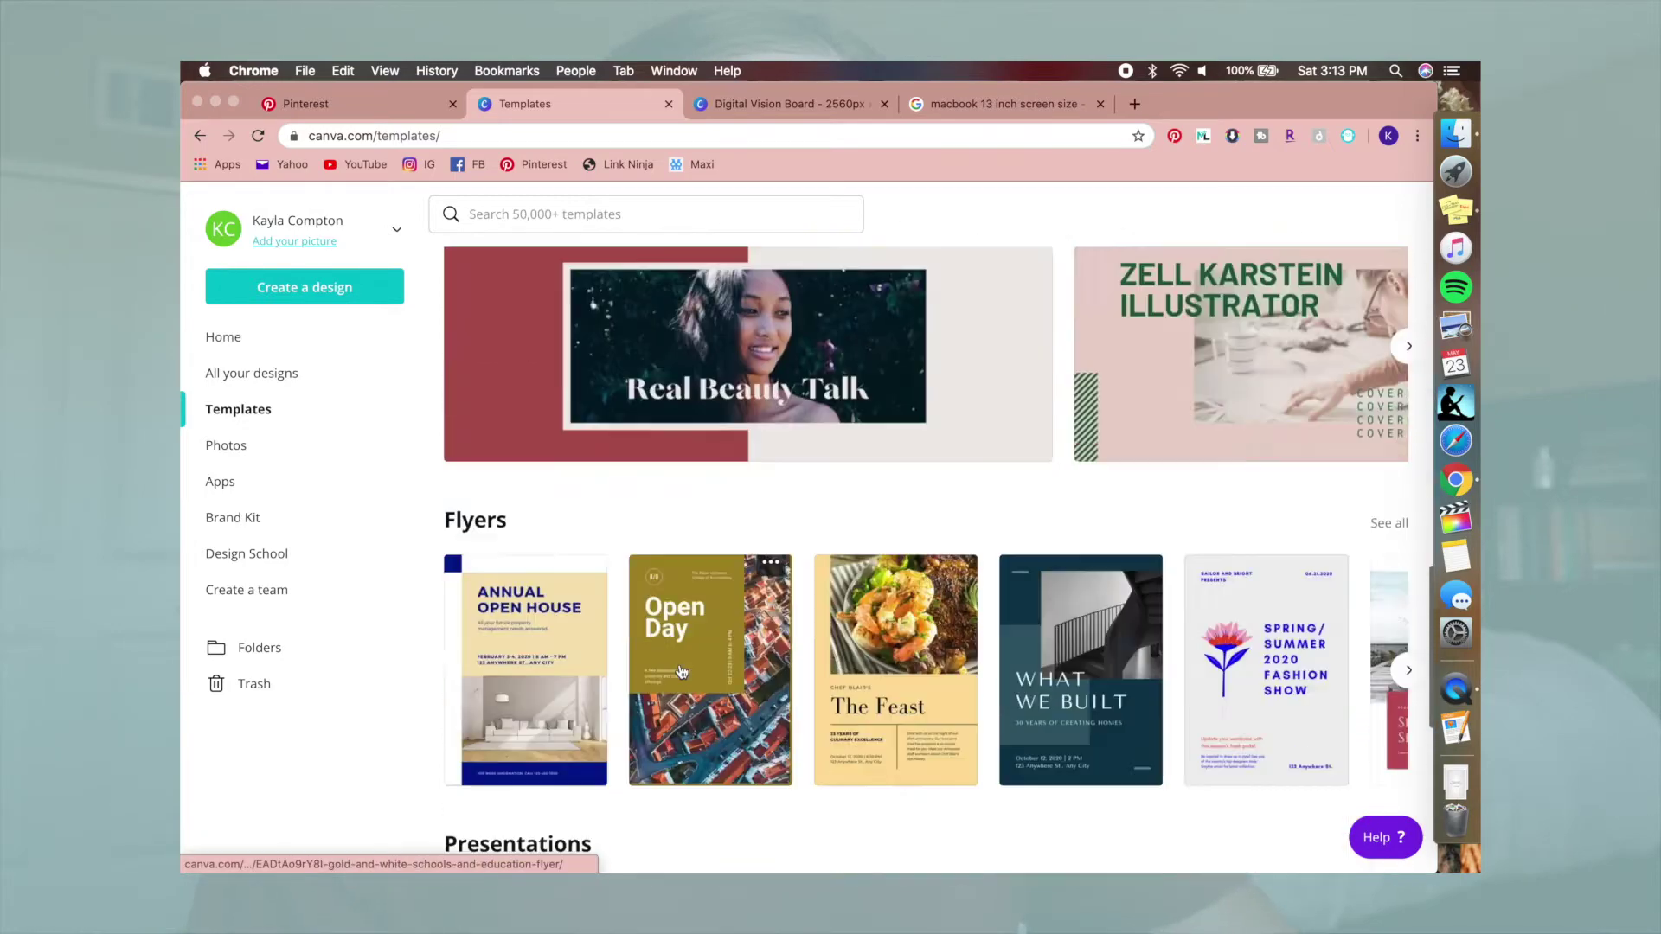
pyautogui.scroll(-1, 682, 672)
pyautogui.scroll(2, 682, 672)
pyautogui.scroll(-4, 683, 671)
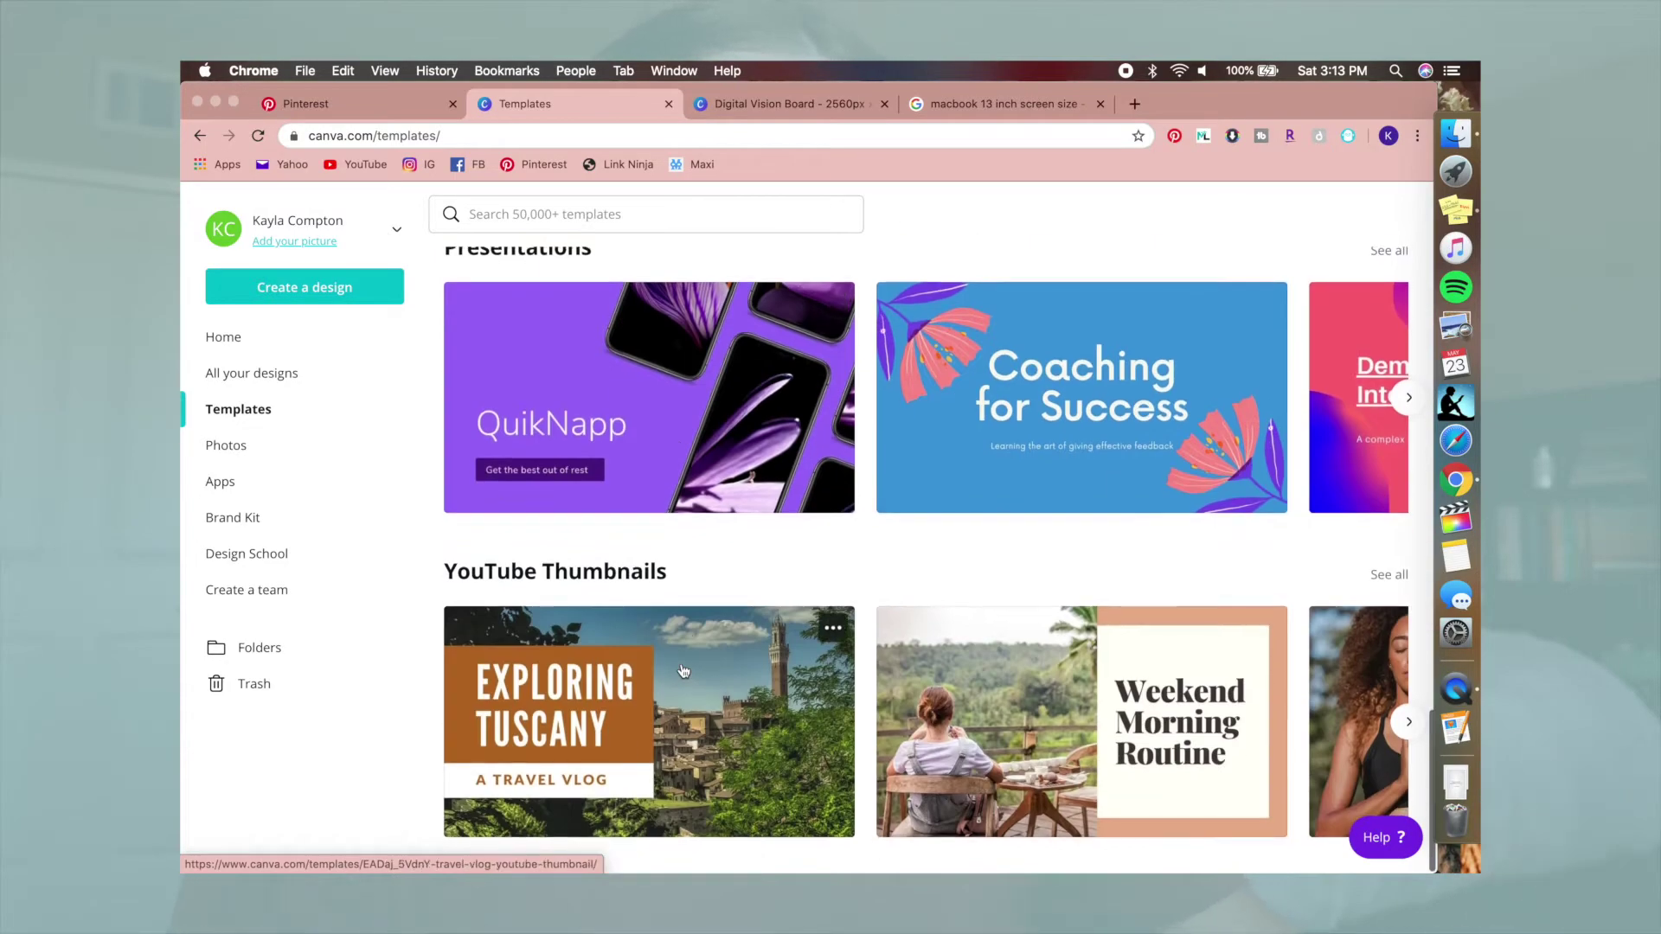
pyautogui.scroll(20, 682, 671)
pyautogui.scroll(-6, 682, 672)
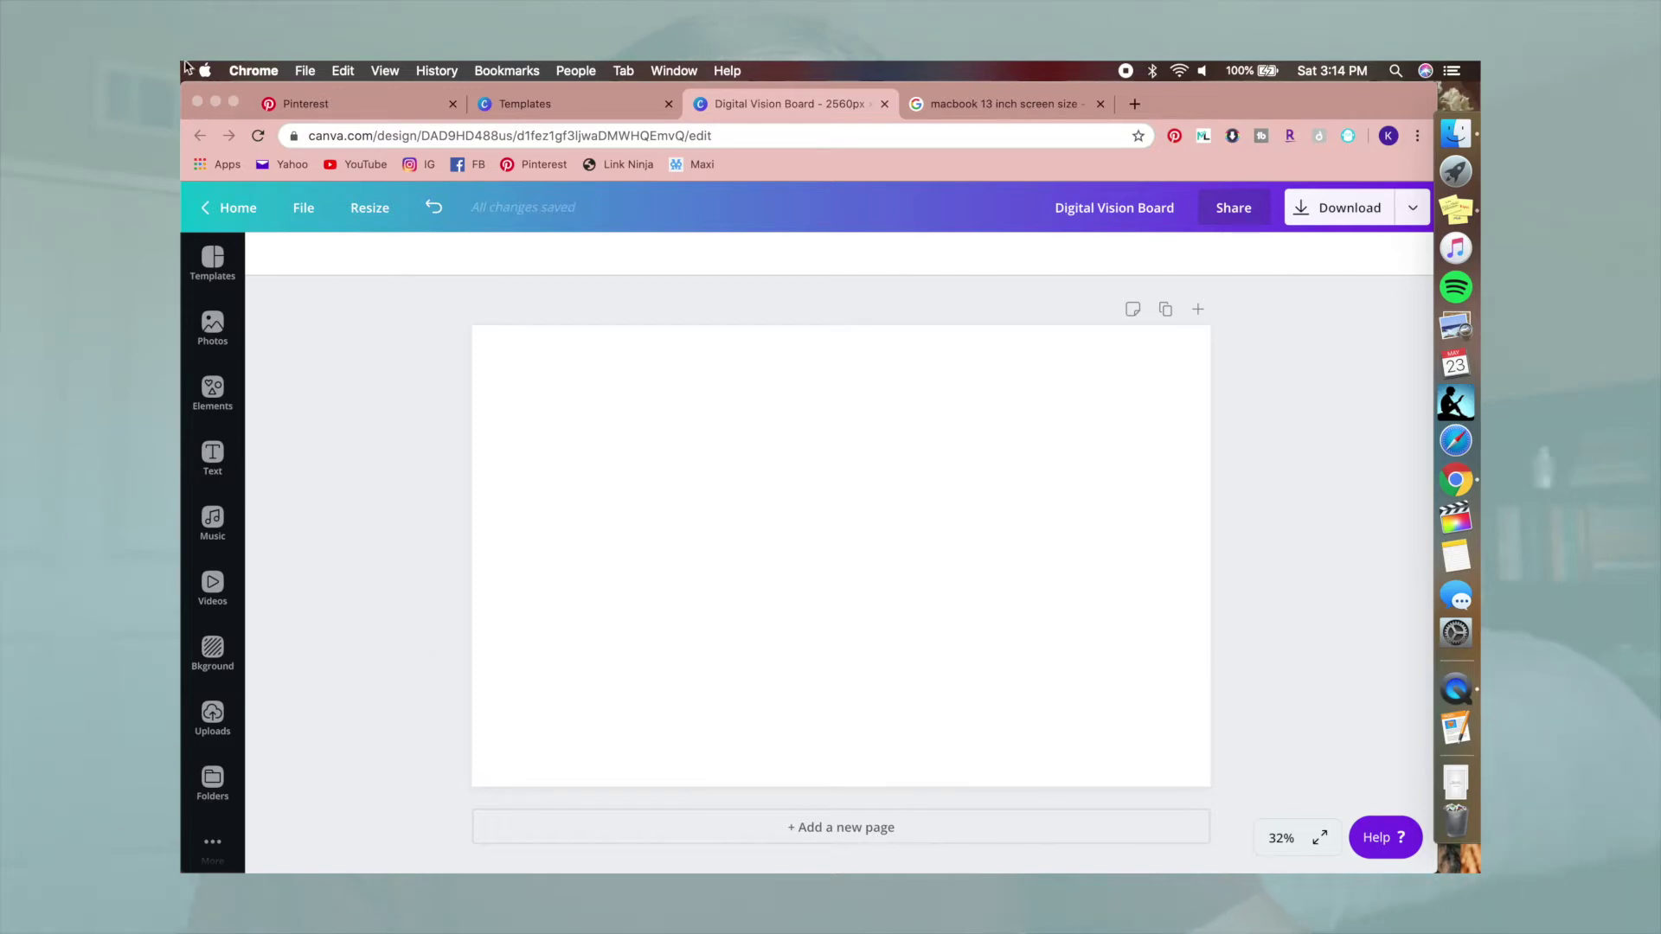
# - After checking the desktop wallpaper, fill the vision board page with a pale blue-grey background
pyautogui.click(216, 103)
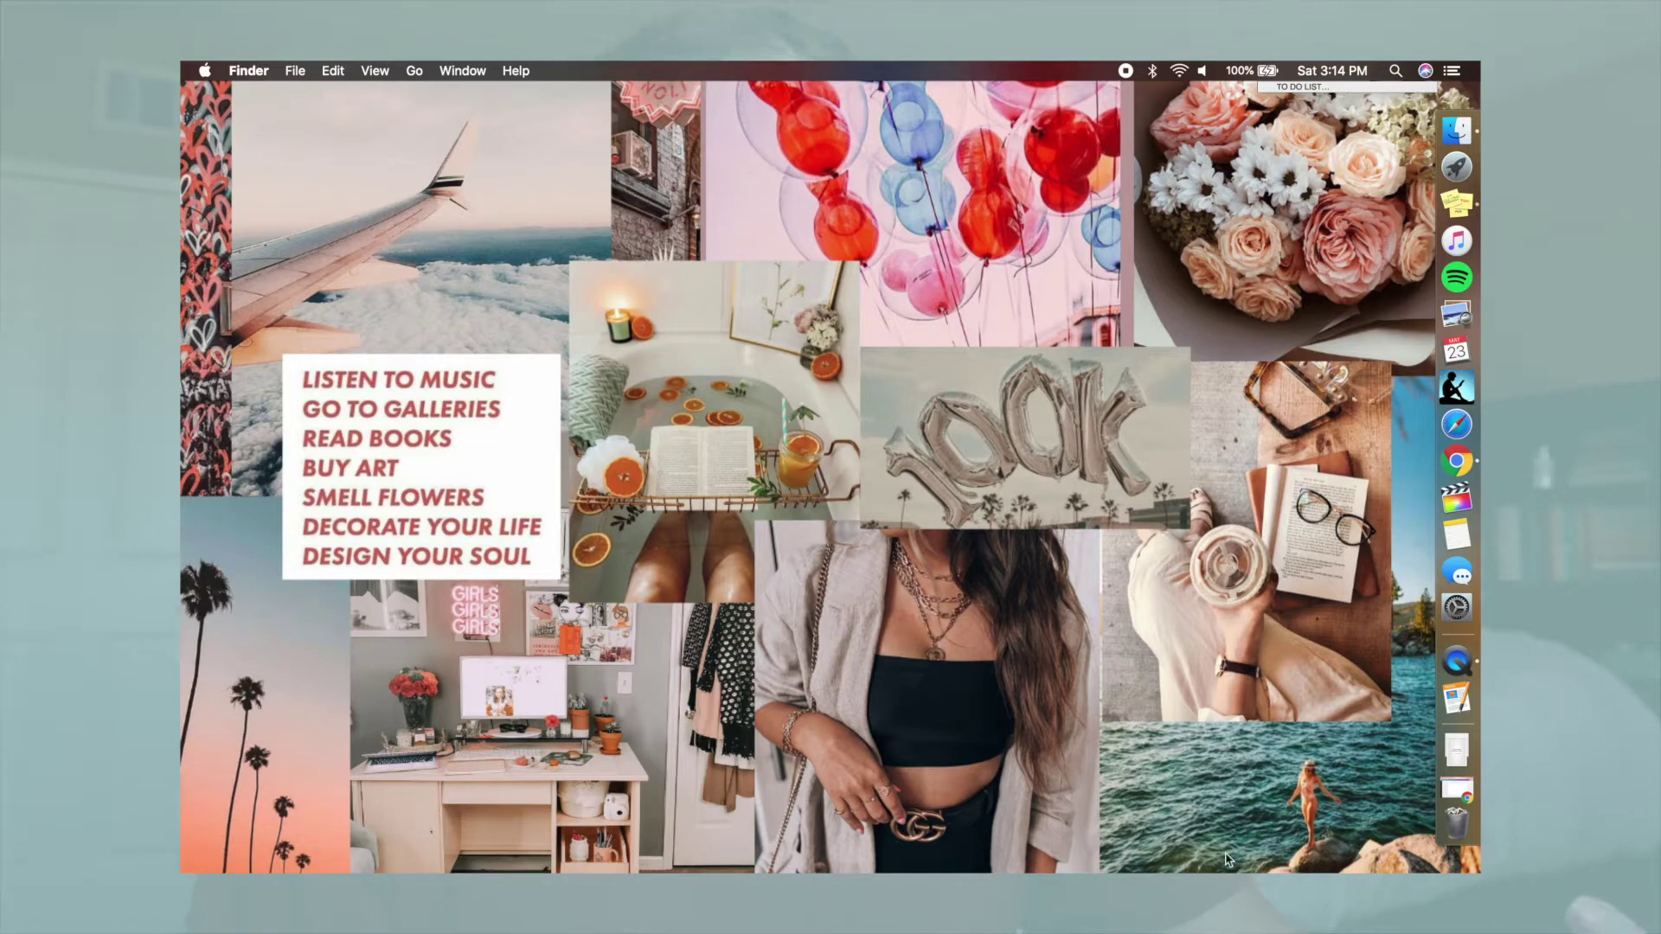
pyautogui.click(1457, 461)
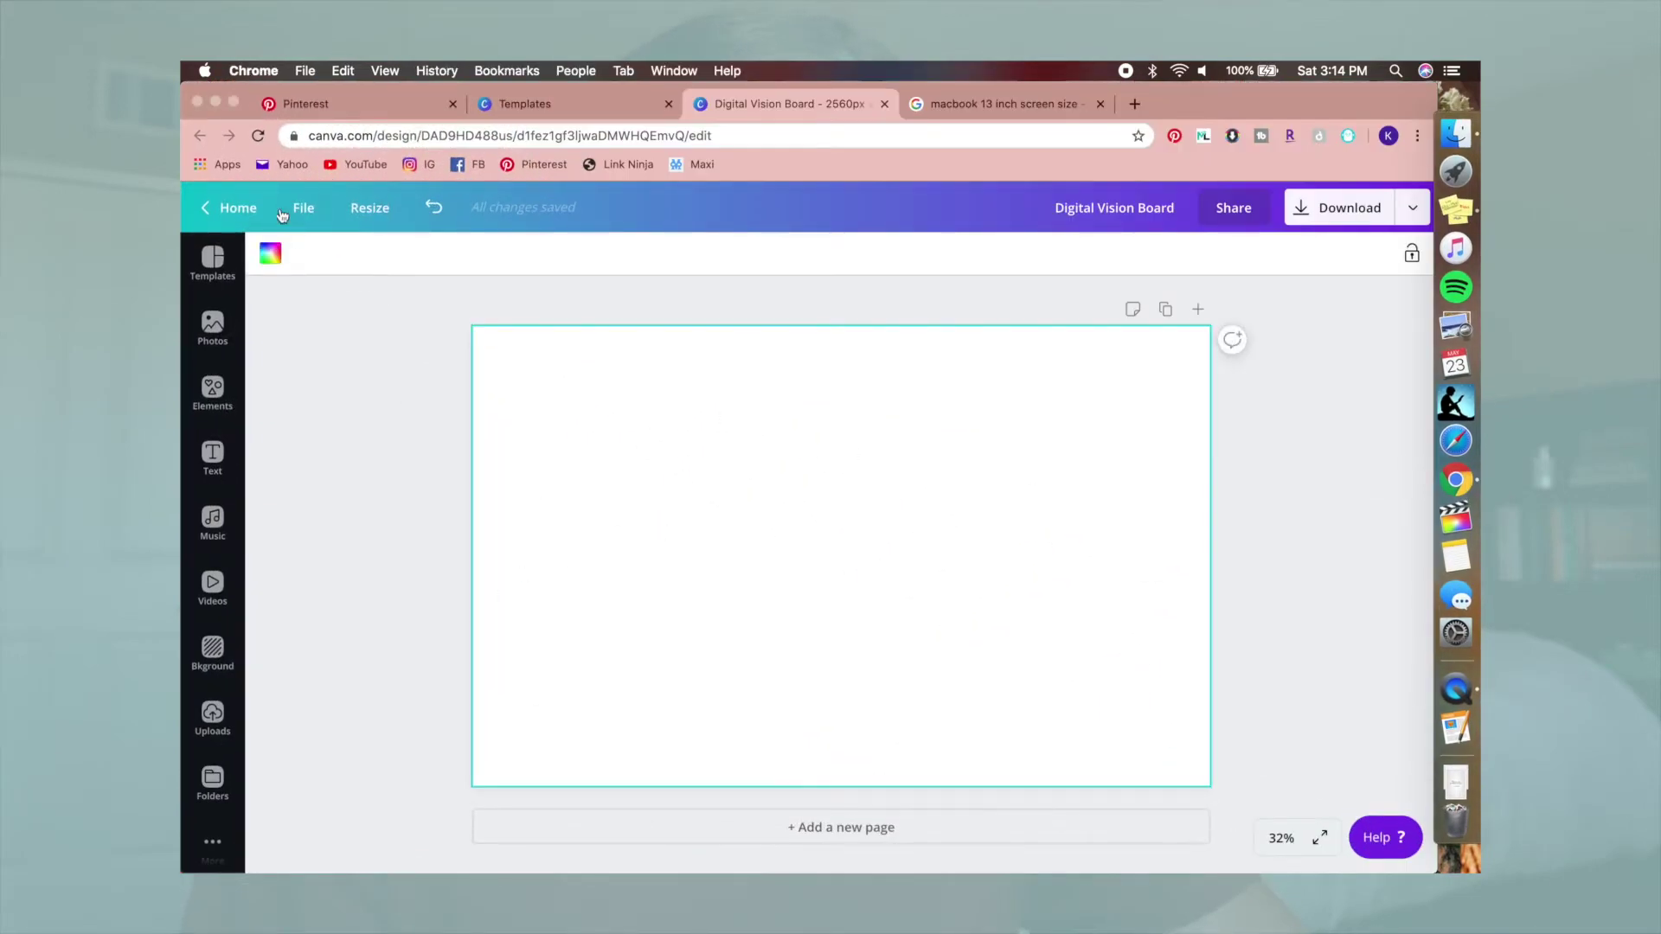
pyautogui.click(271, 252)
pyautogui.scroll(-3, 337, 575)
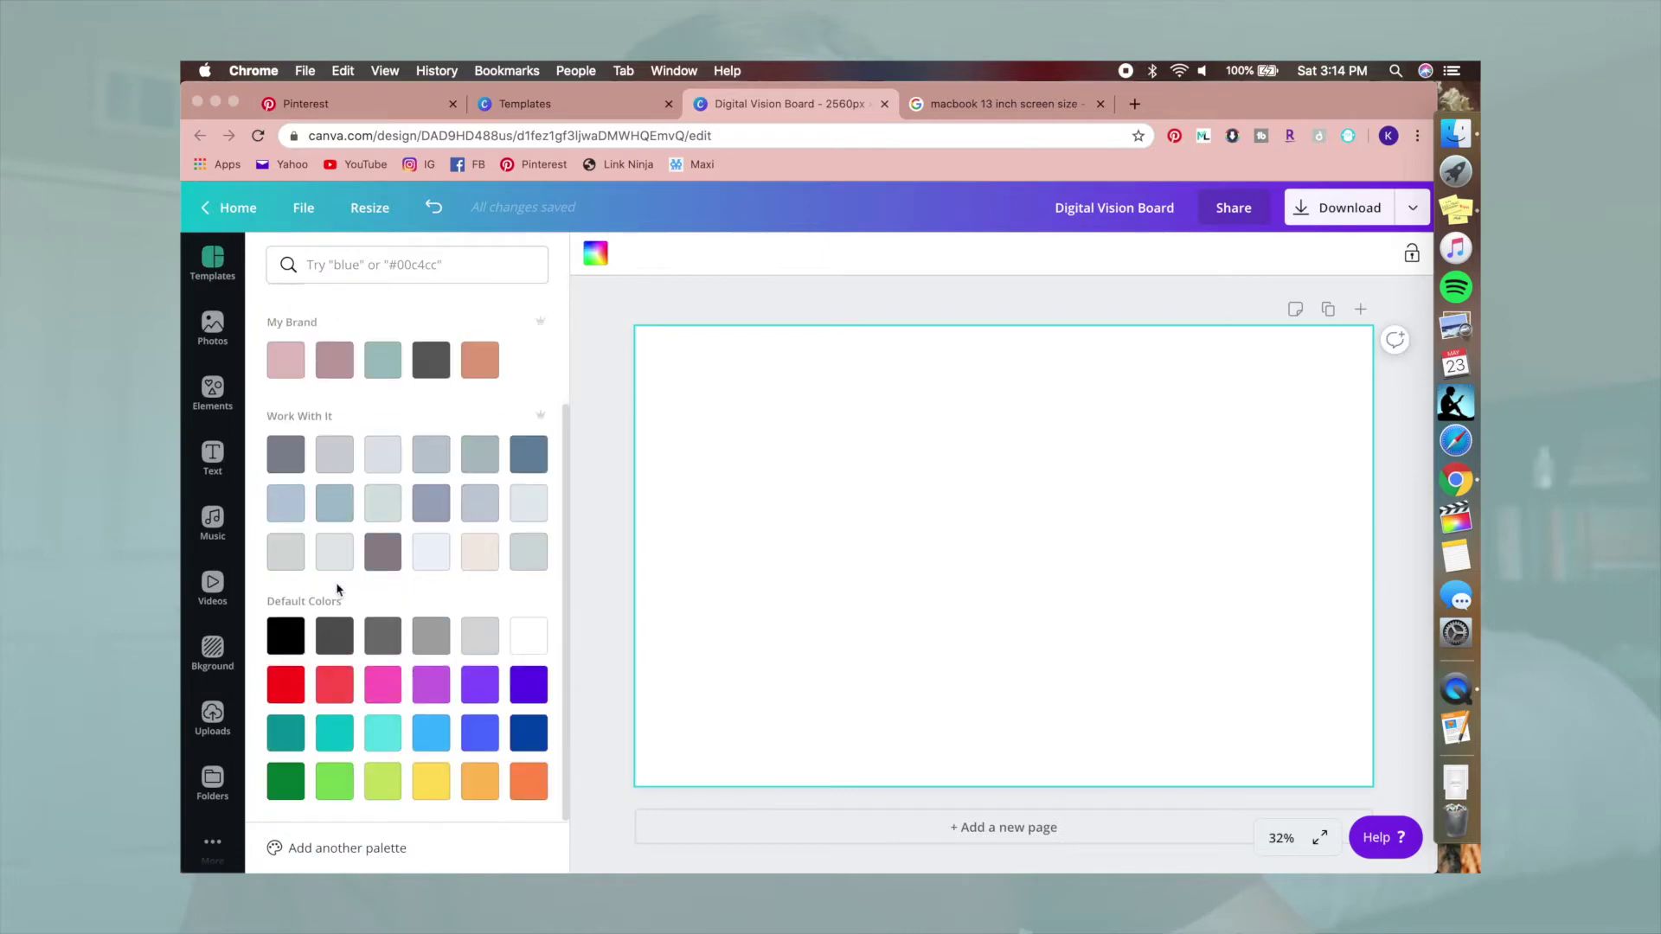
pyautogui.click(436, 557)
pyautogui.click(603, 412)
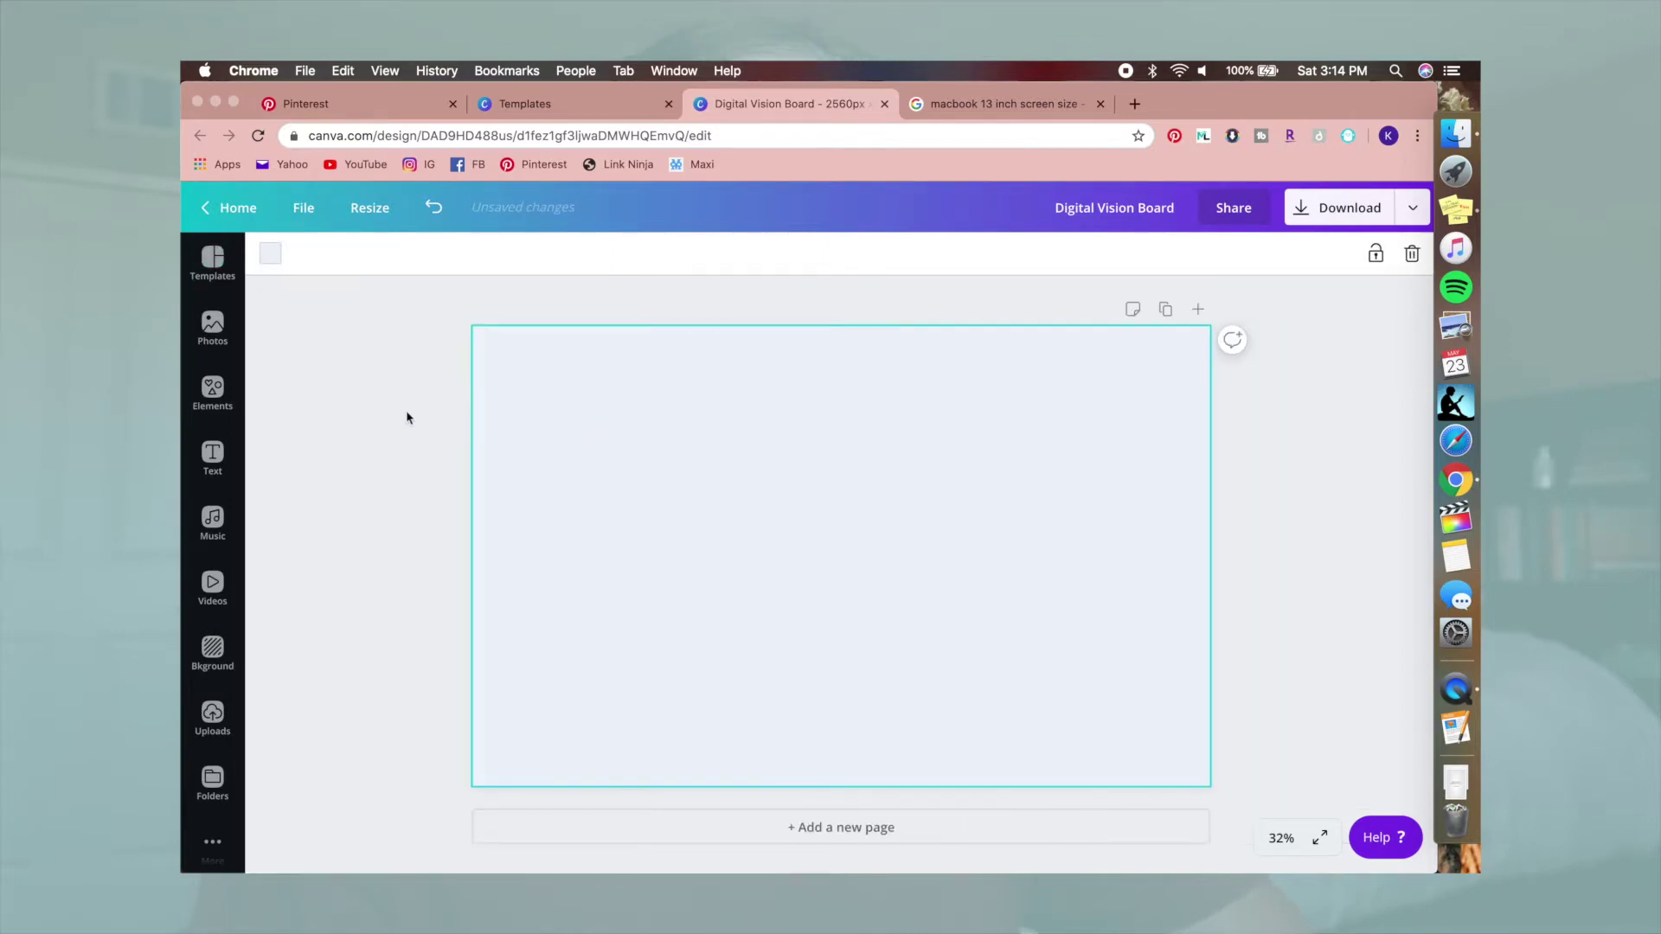
pyautogui.click(352, 450)
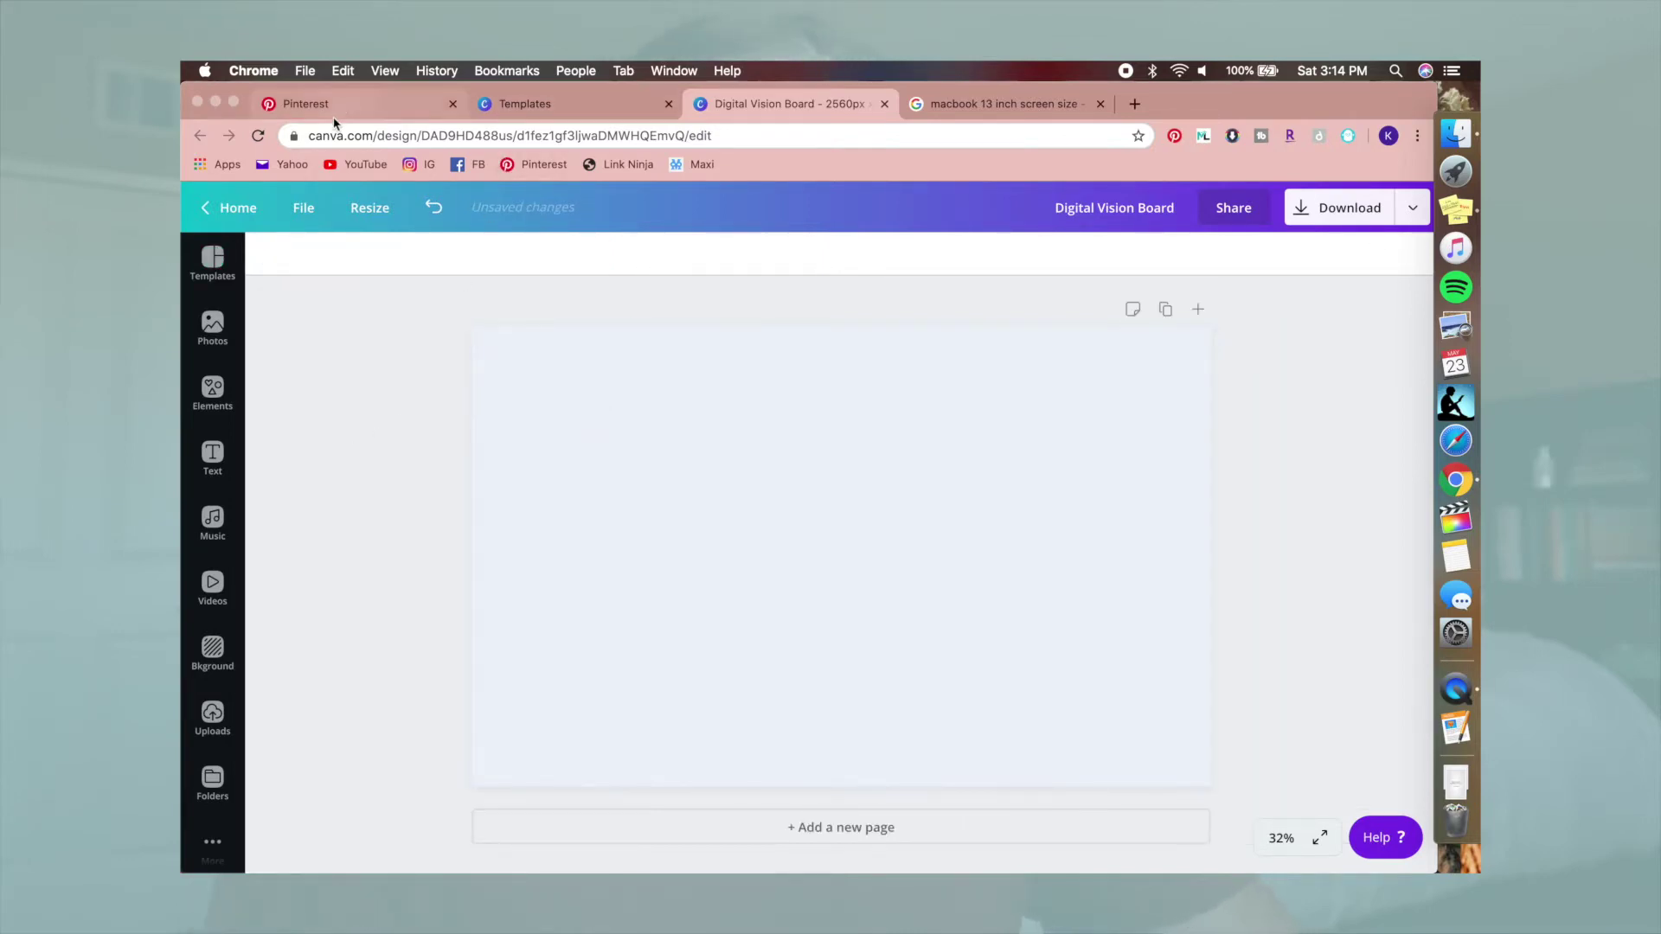
pyautogui.click(334, 112)
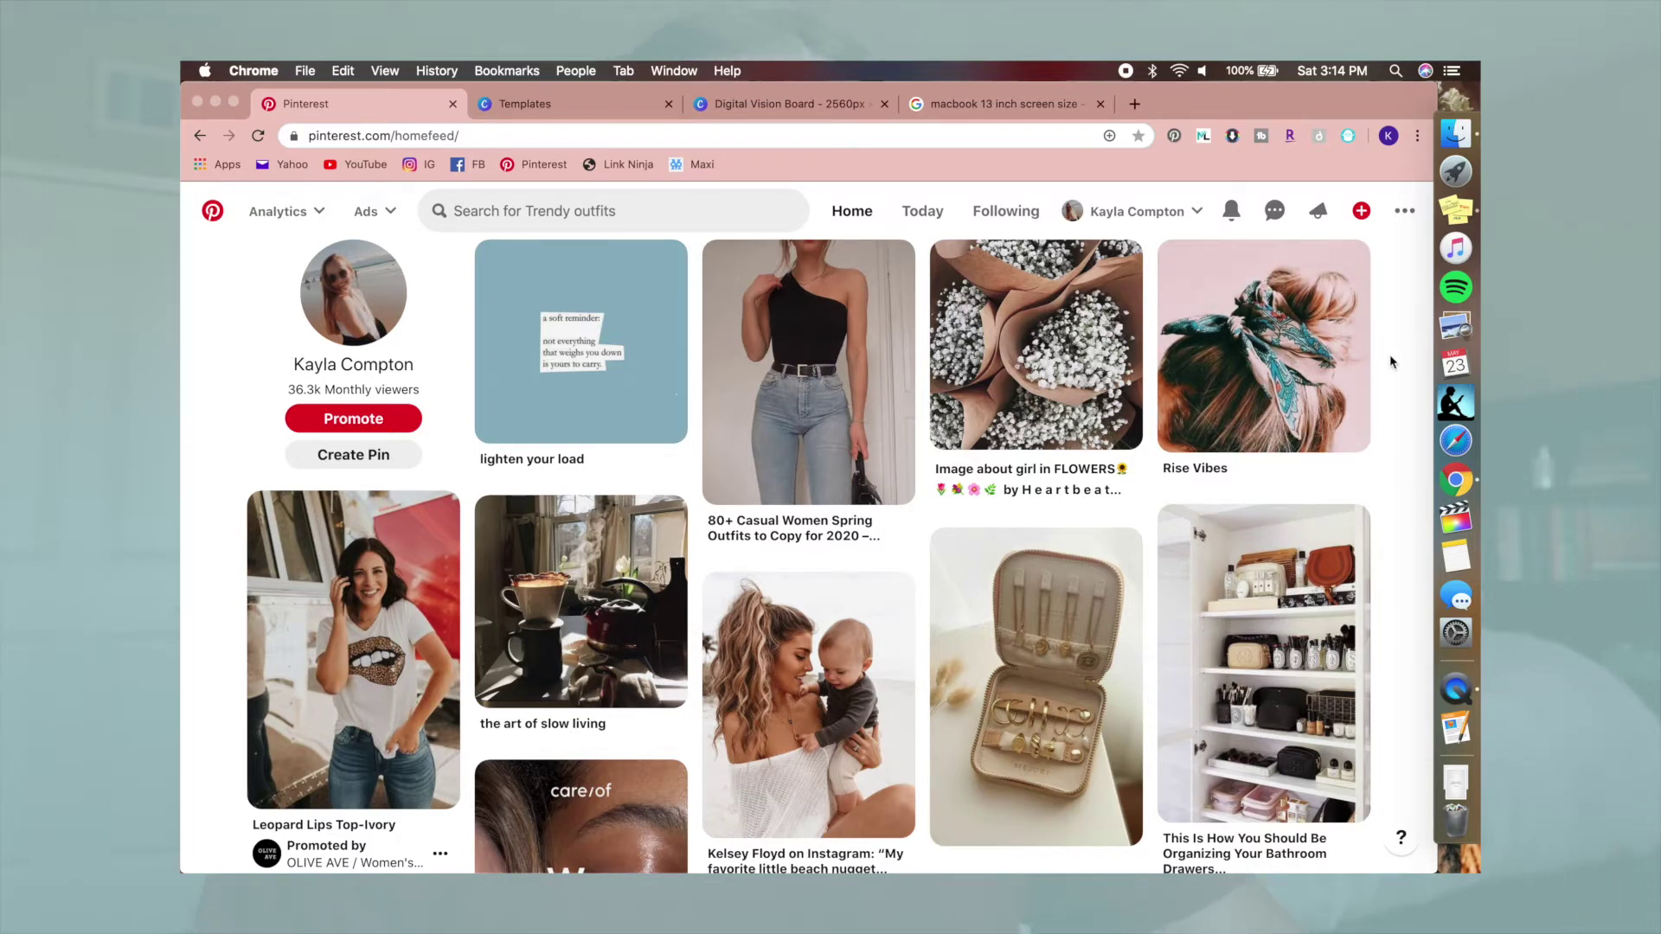
# - Look over the Pinterest profile and home feed for inspiration
pyautogui.click(1113, 215)
pyautogui.click(1022, 303)
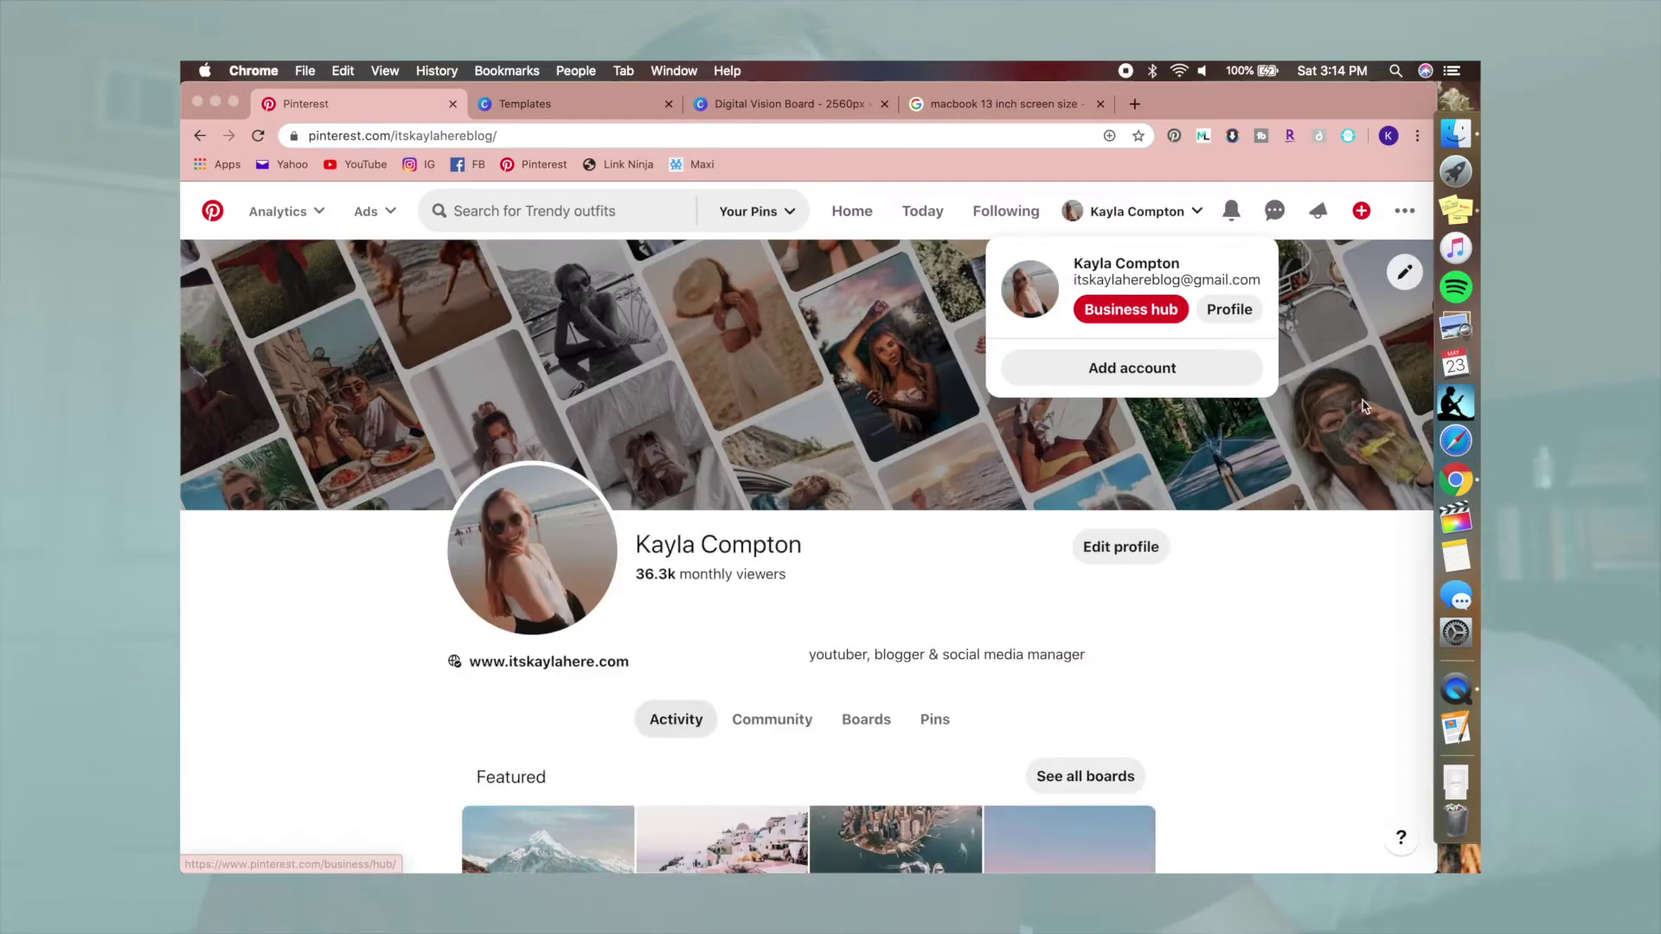
pyautogui.scroll(-3, 1321, 655)
pyautogui.scroll(-5, 1321, 655)
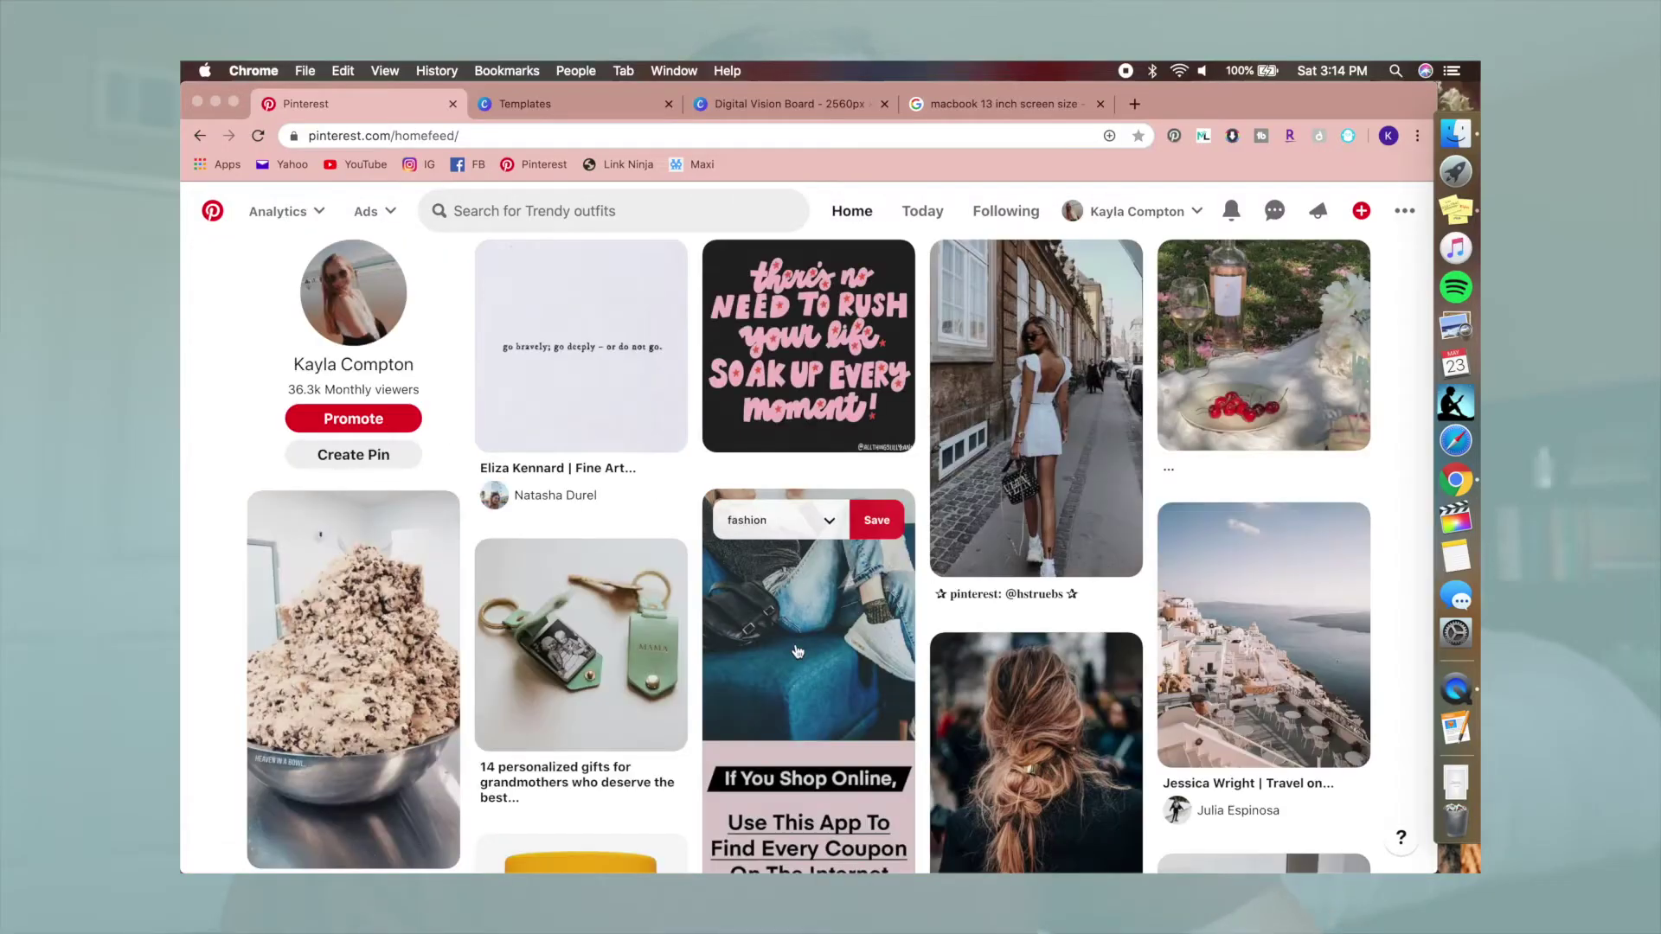
pyautogui.scroll(-1, 796, 640)
pyautogui.scroll(-20, 797, 651)
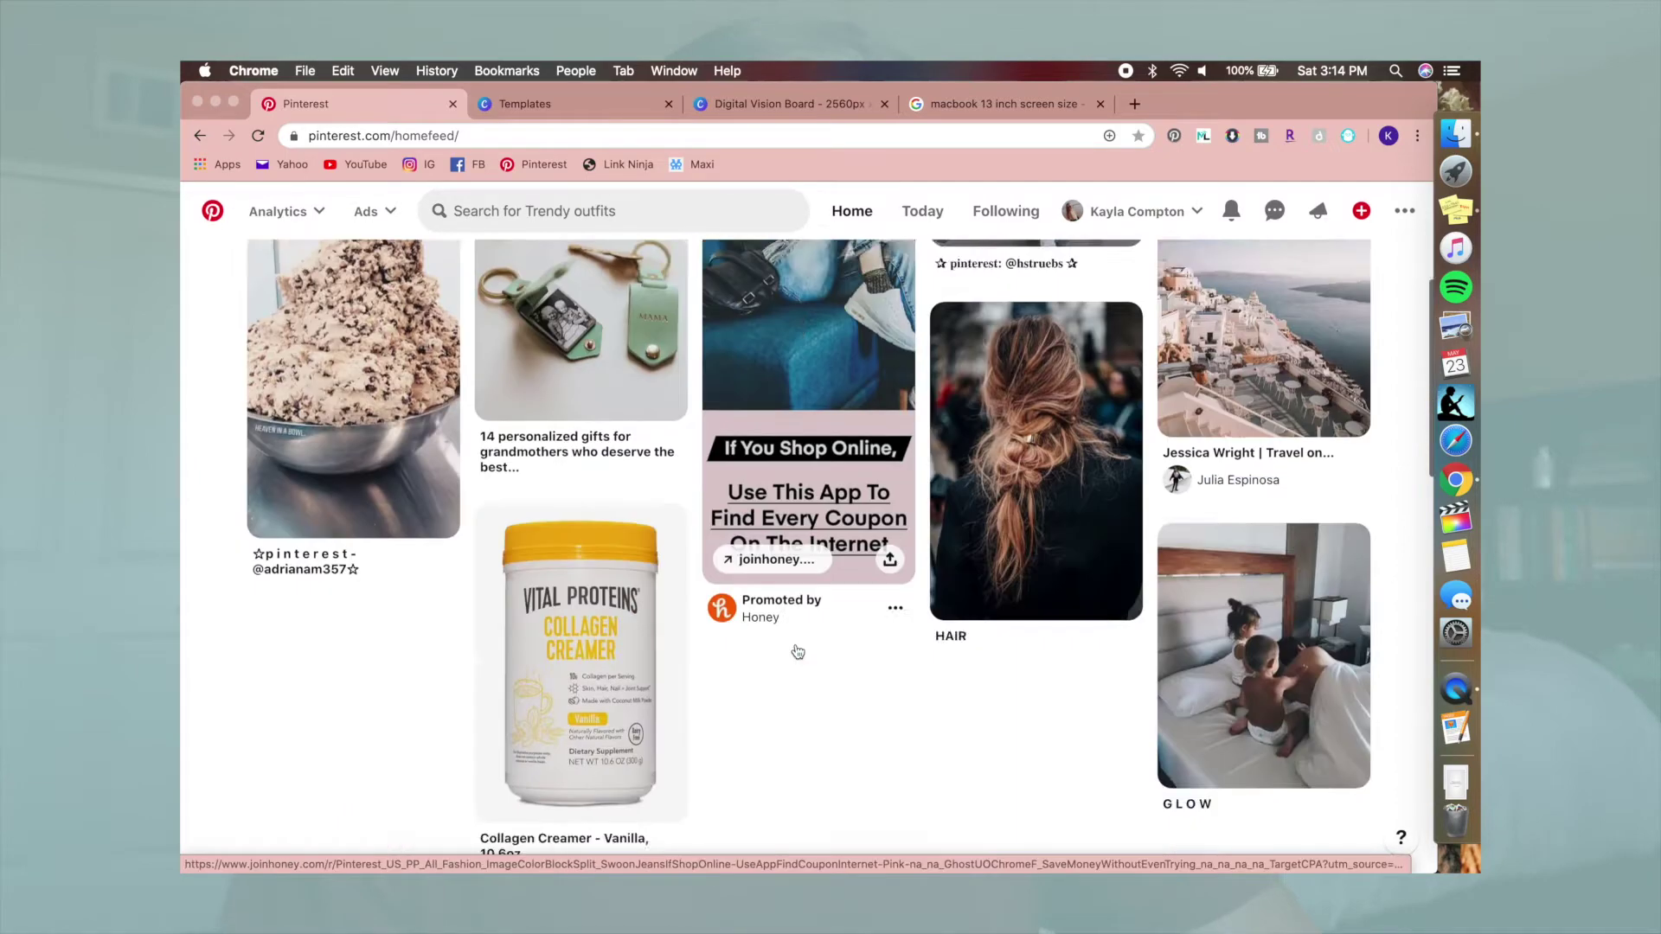
pyautogui.scroll(-6, 799, 645)
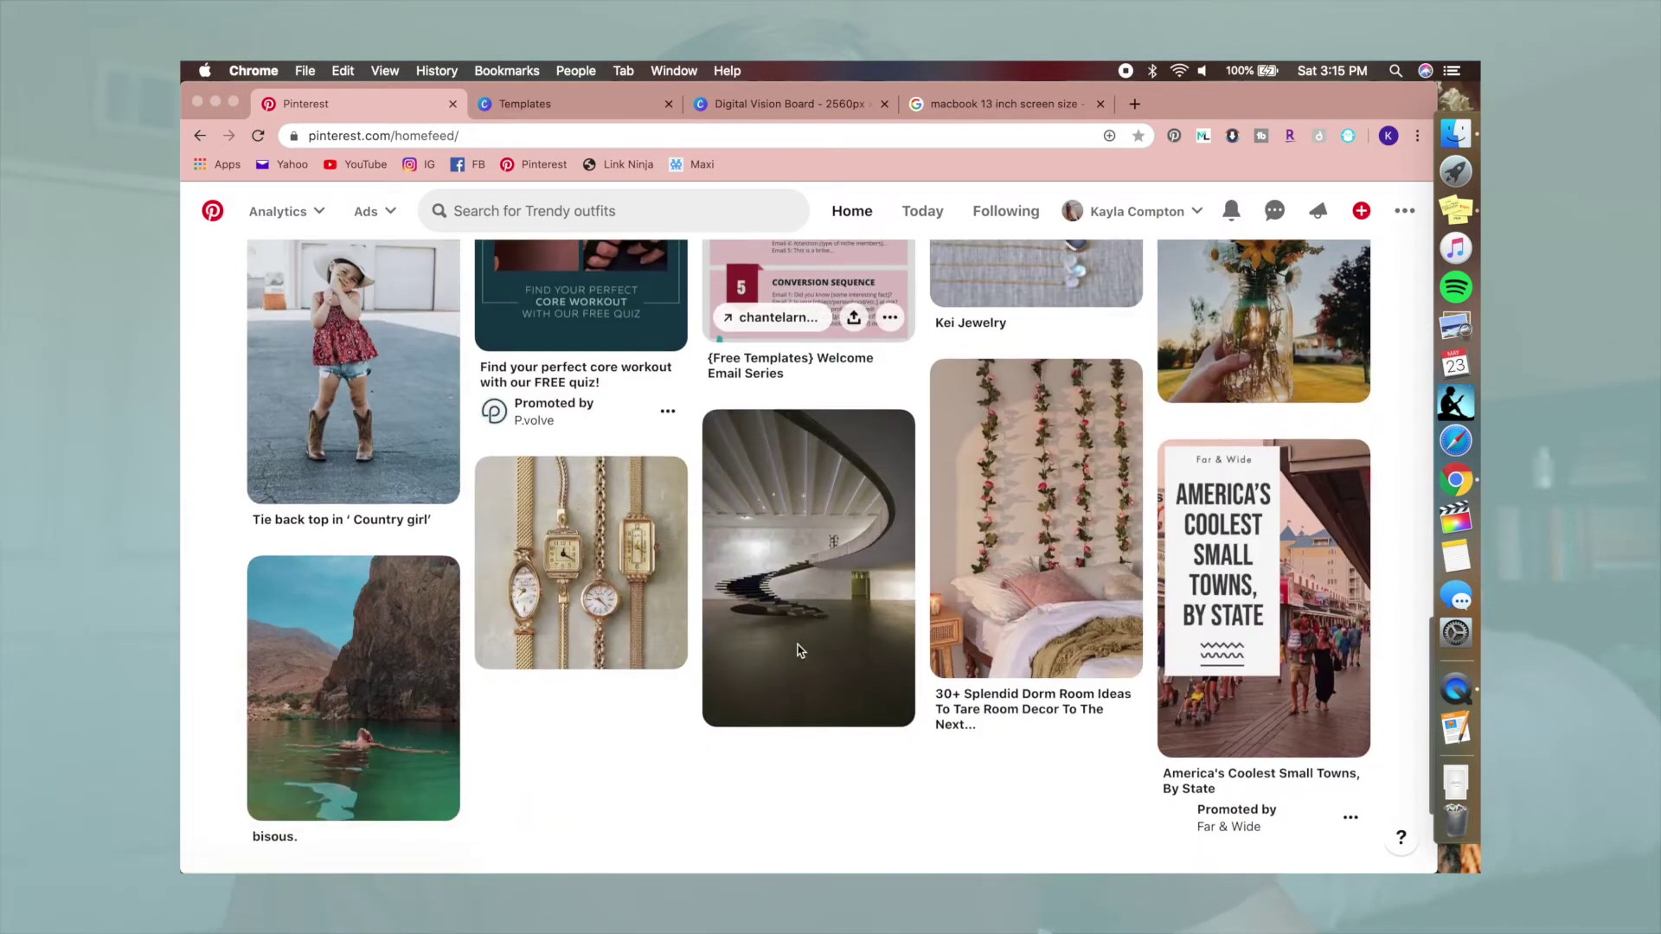
pyautogui.scroll(8, 797, 652)
pyautogui.click(540, 216)
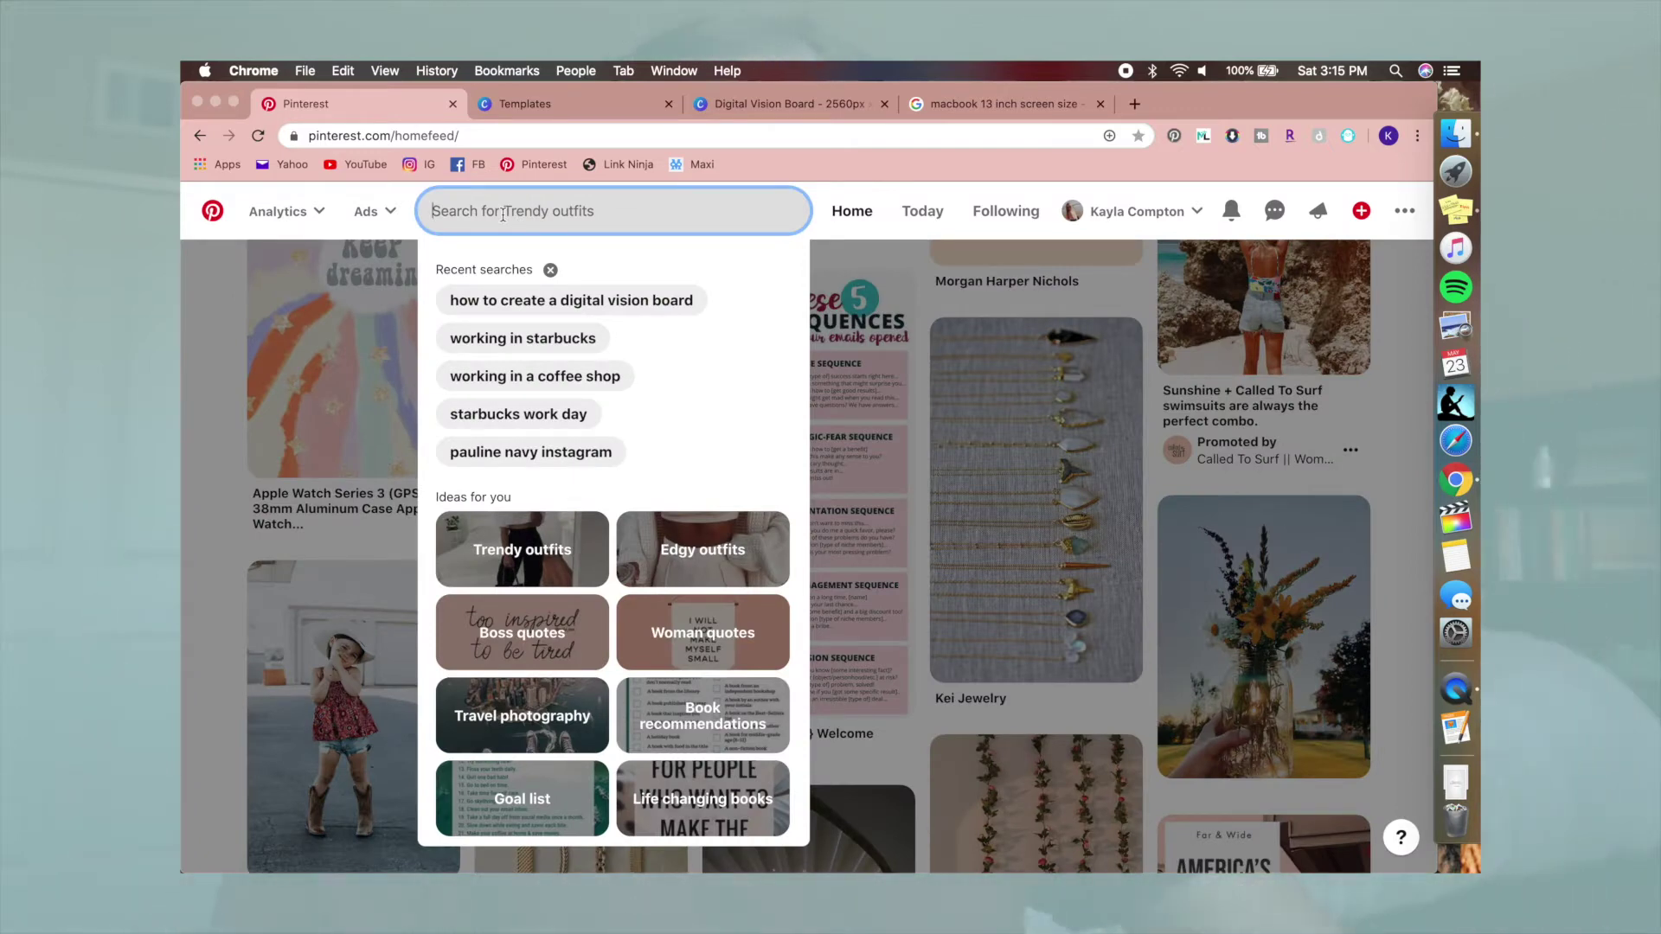
# - Search Pinterest for travel aesthetic, then trim the query to just 'travel' and browse results
pyautogui.write('travel')
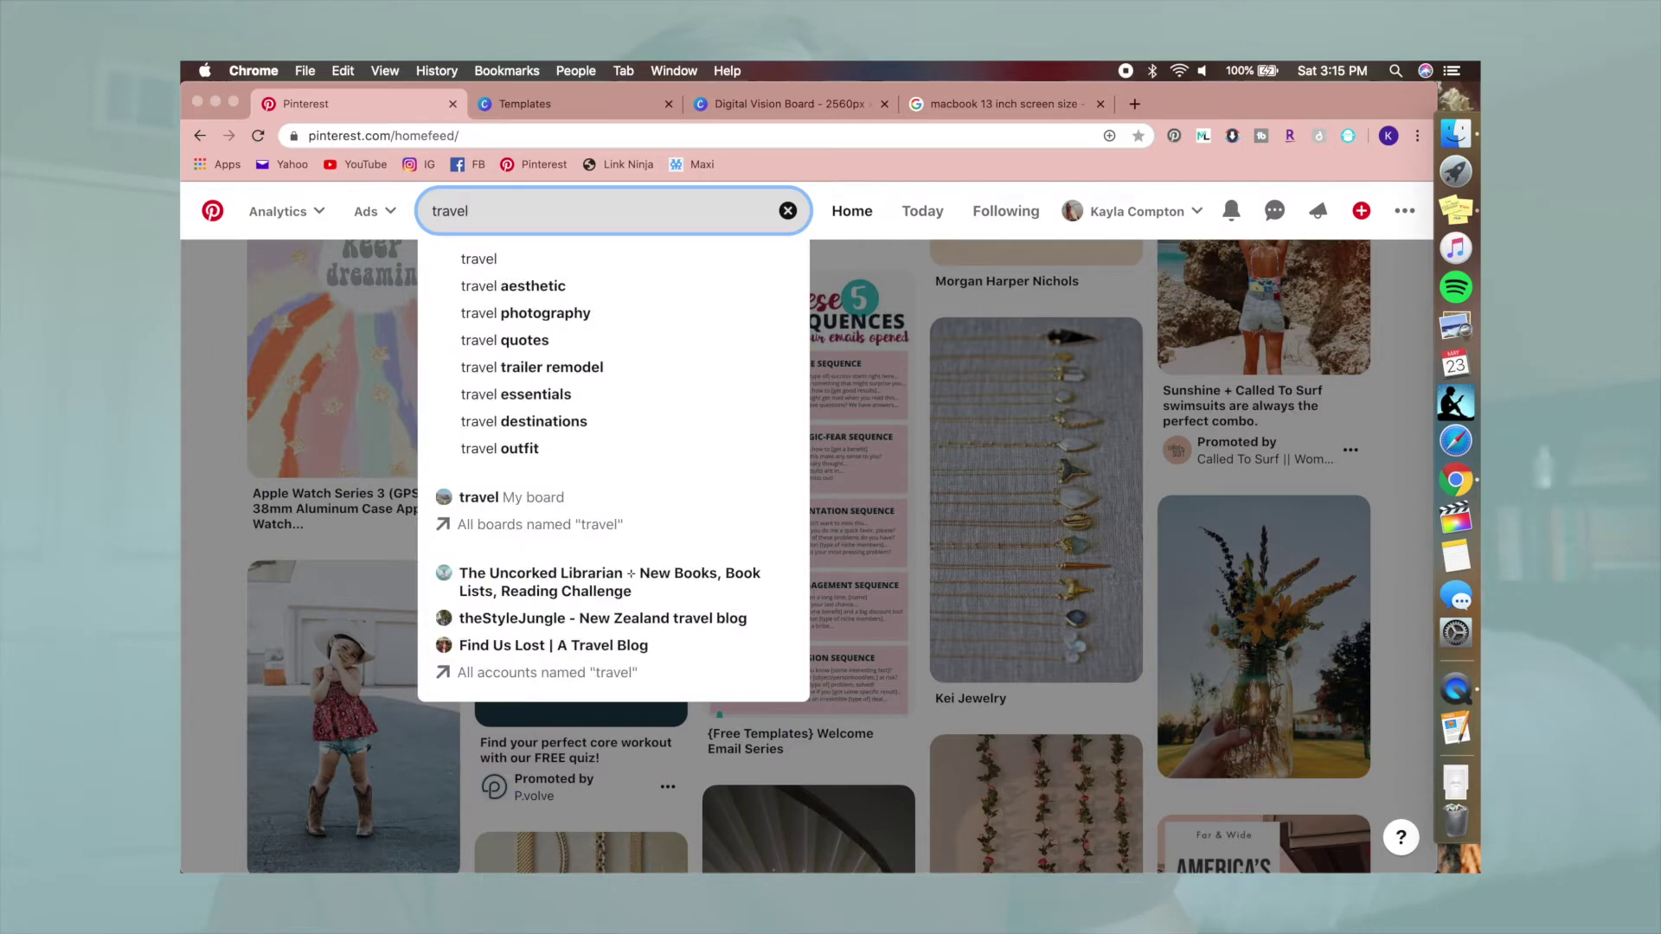
pyautogui.click(502, 286)
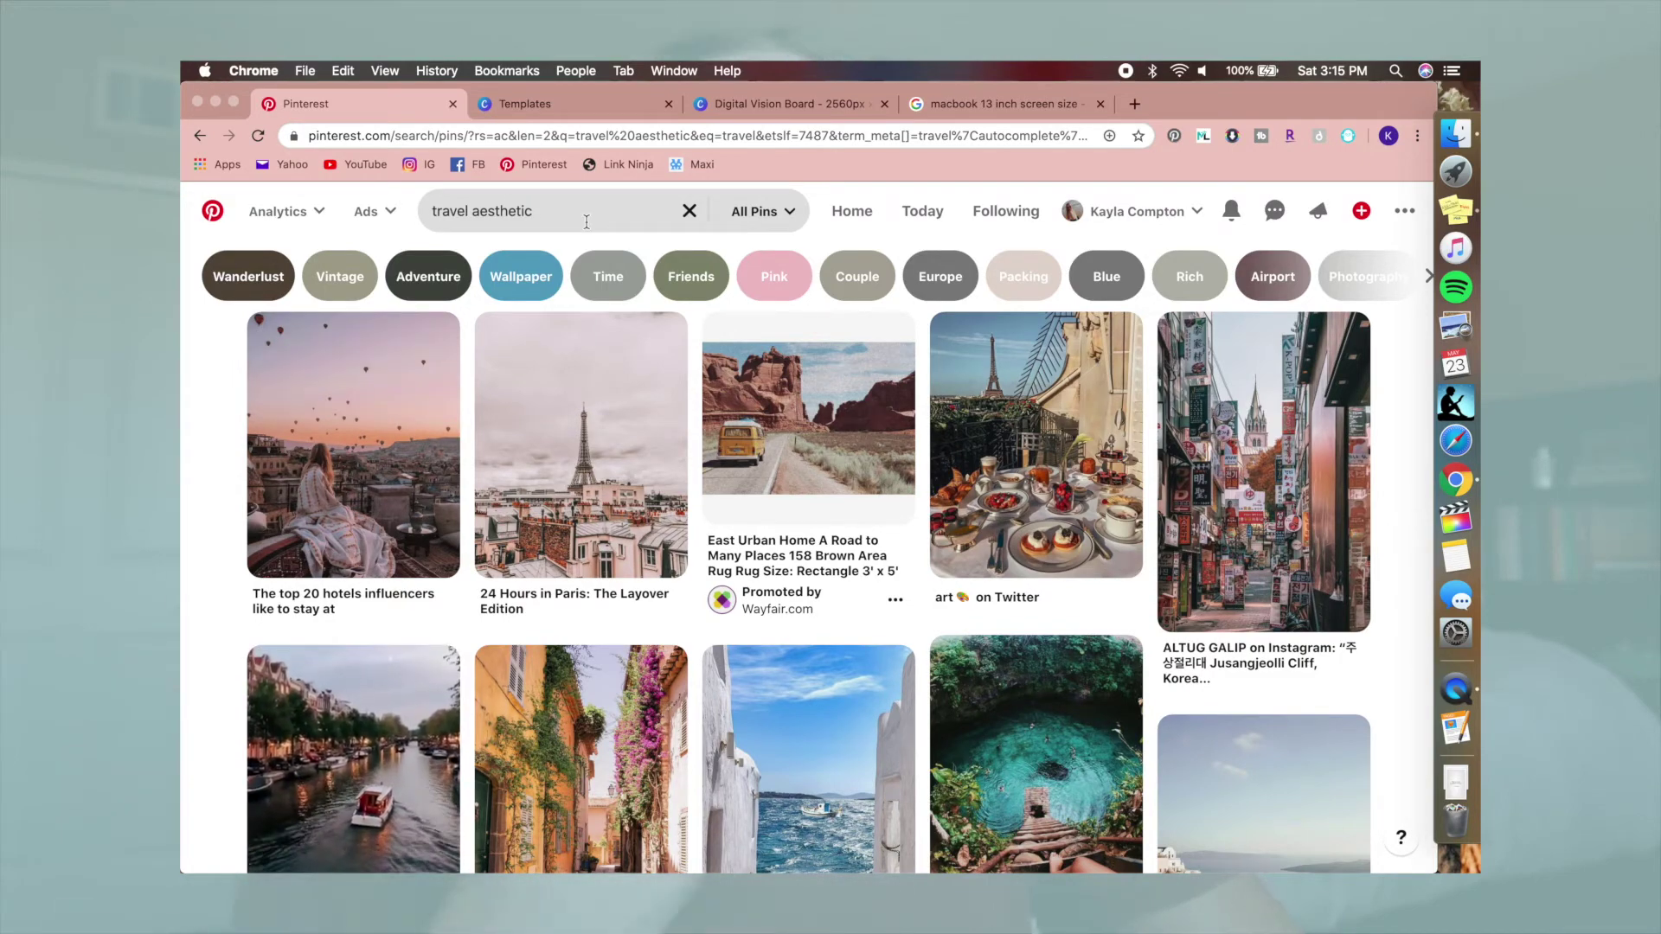
pyautogui.scroll(-5, 363, 485)
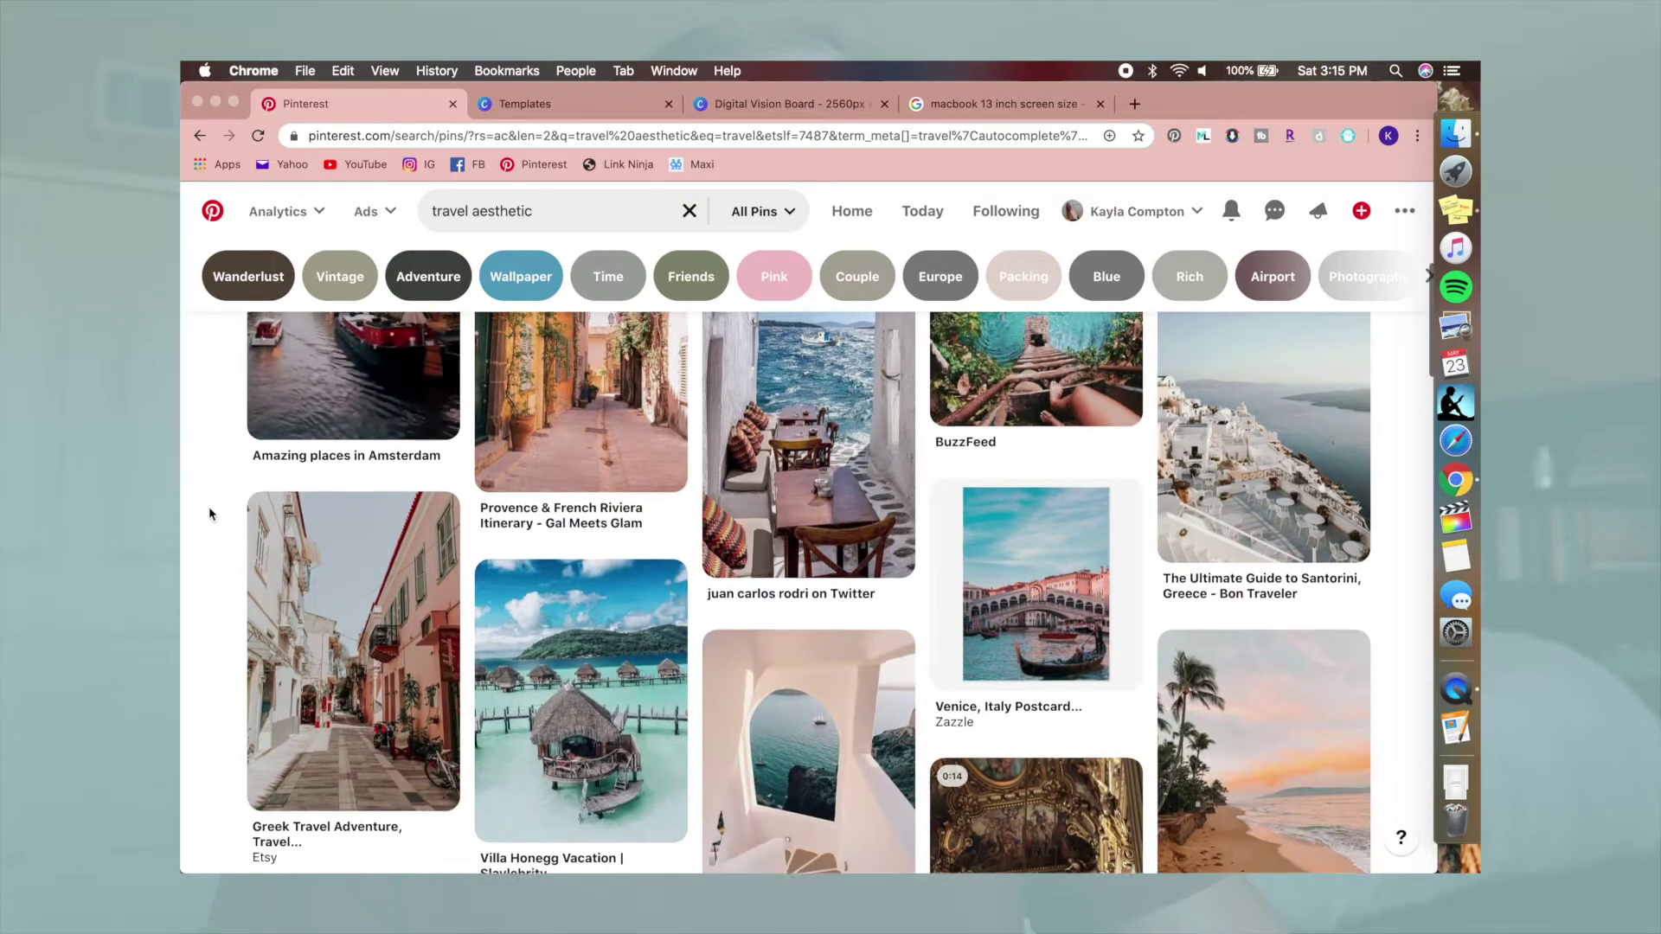
pyautogui.doubleClick(501, 213)
pyautogui.press('BackSpace')
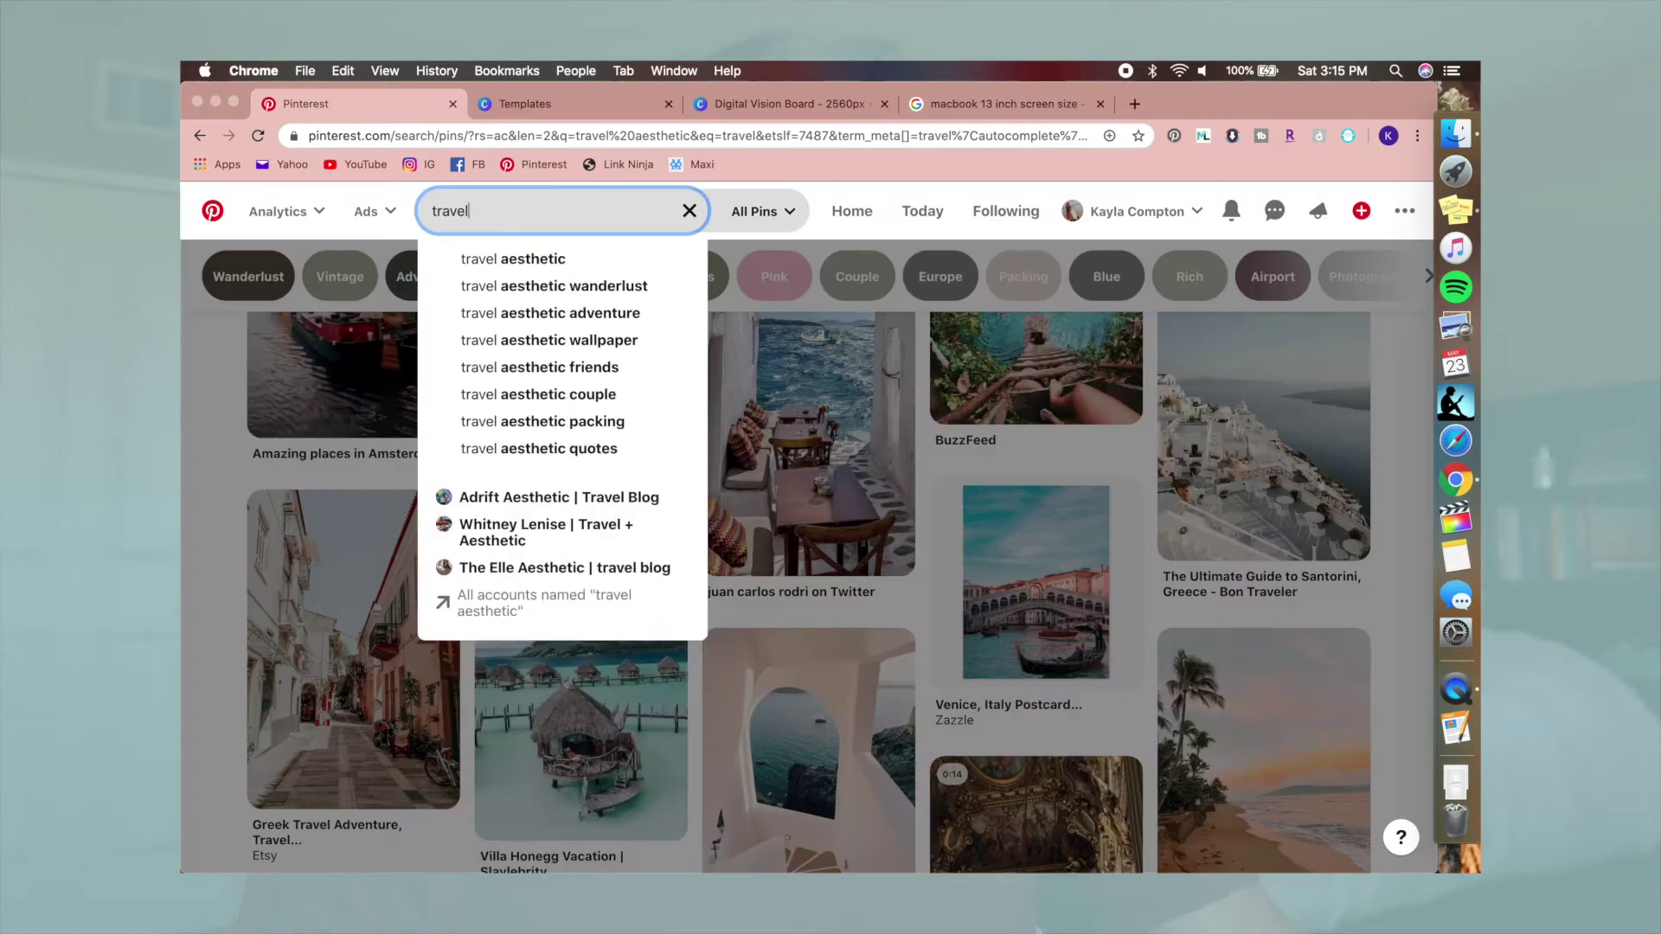
pyautogui.press('Return')
pyautogui.scroll(-4, 399, 557)
pyautogui.scroll(-8, 400, 557)
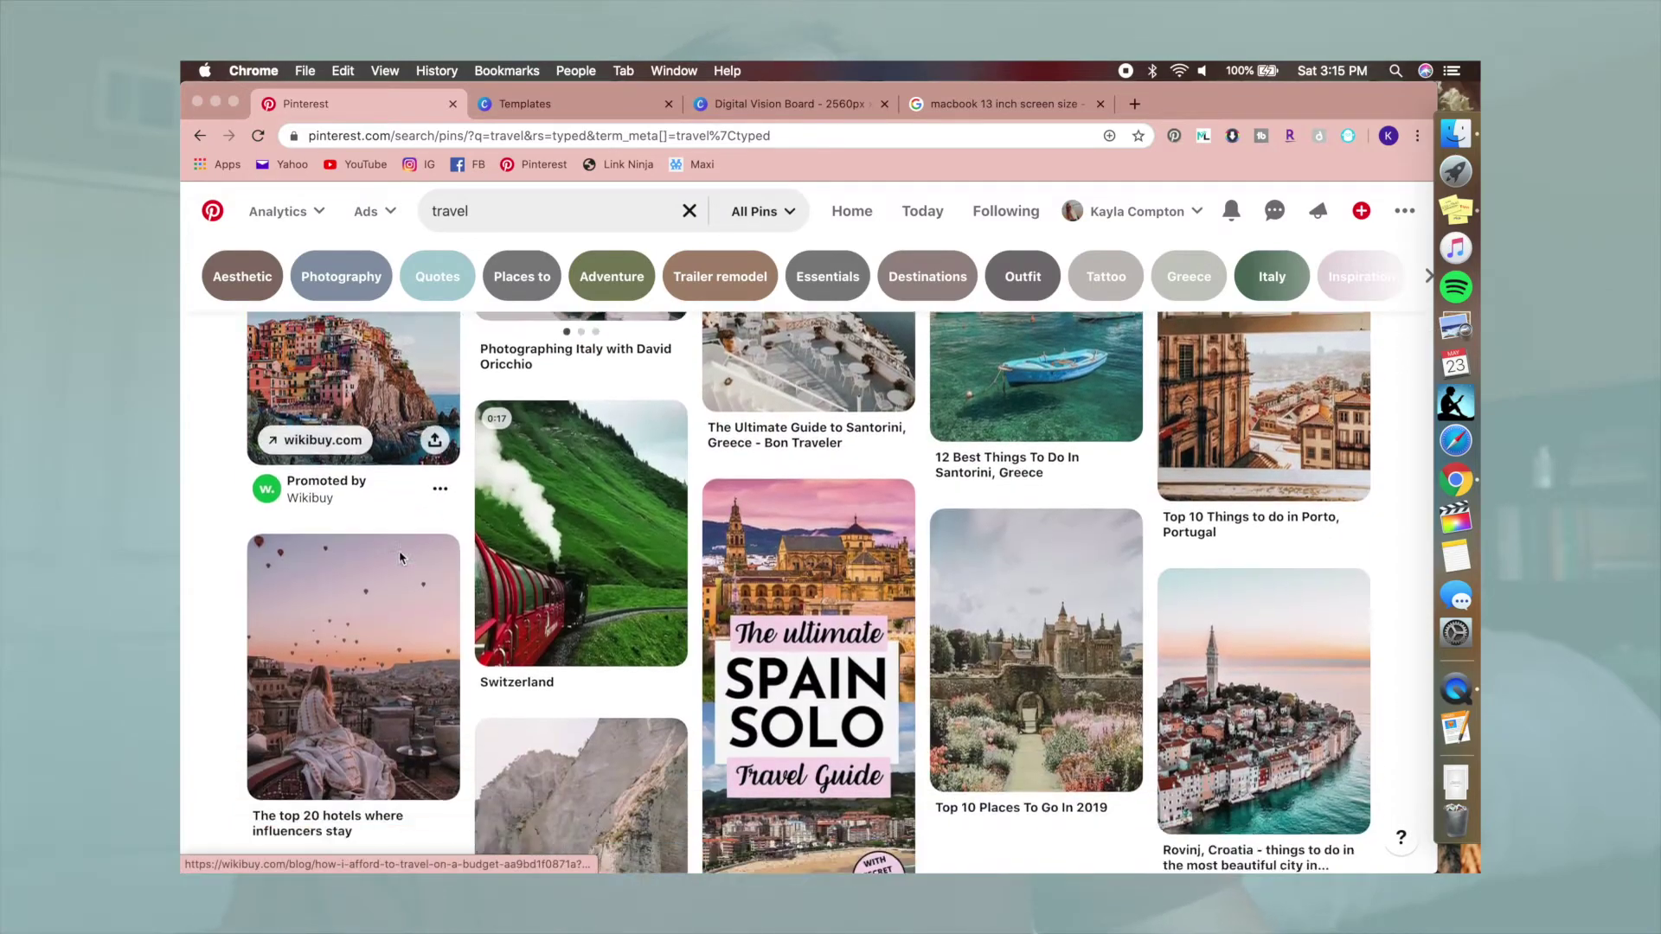
pyautogui.scroll(-6, 400, 553)
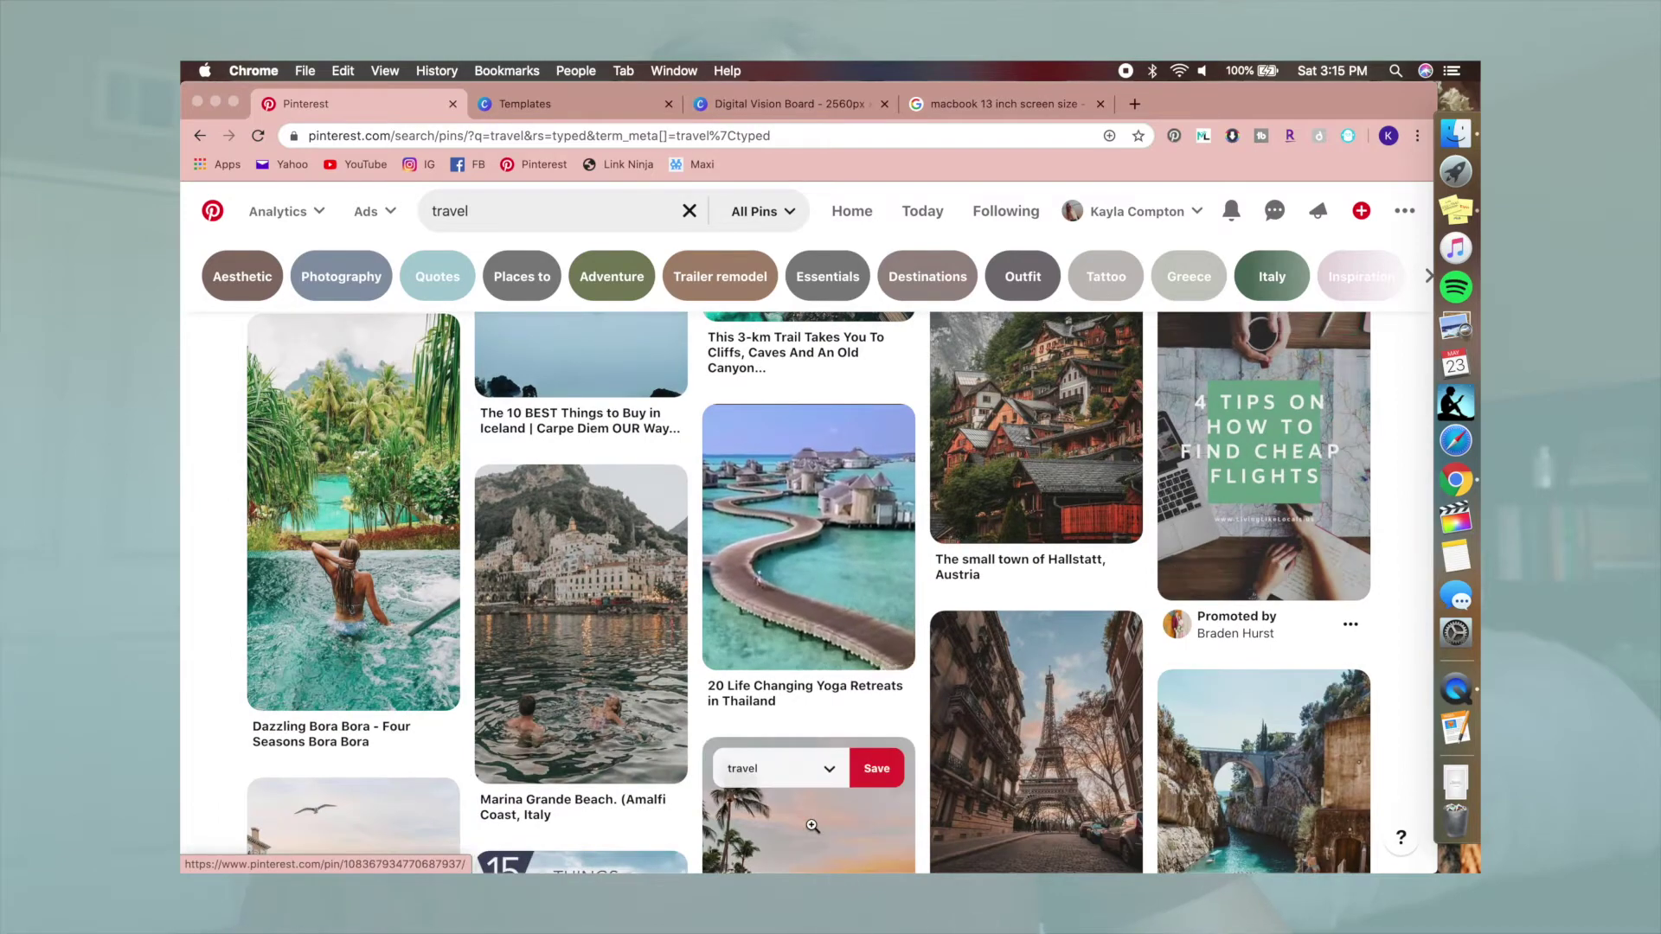
pyautogui.scroll(-3, 813, 826)
pyautogui.scroll(-2, 813, 826)
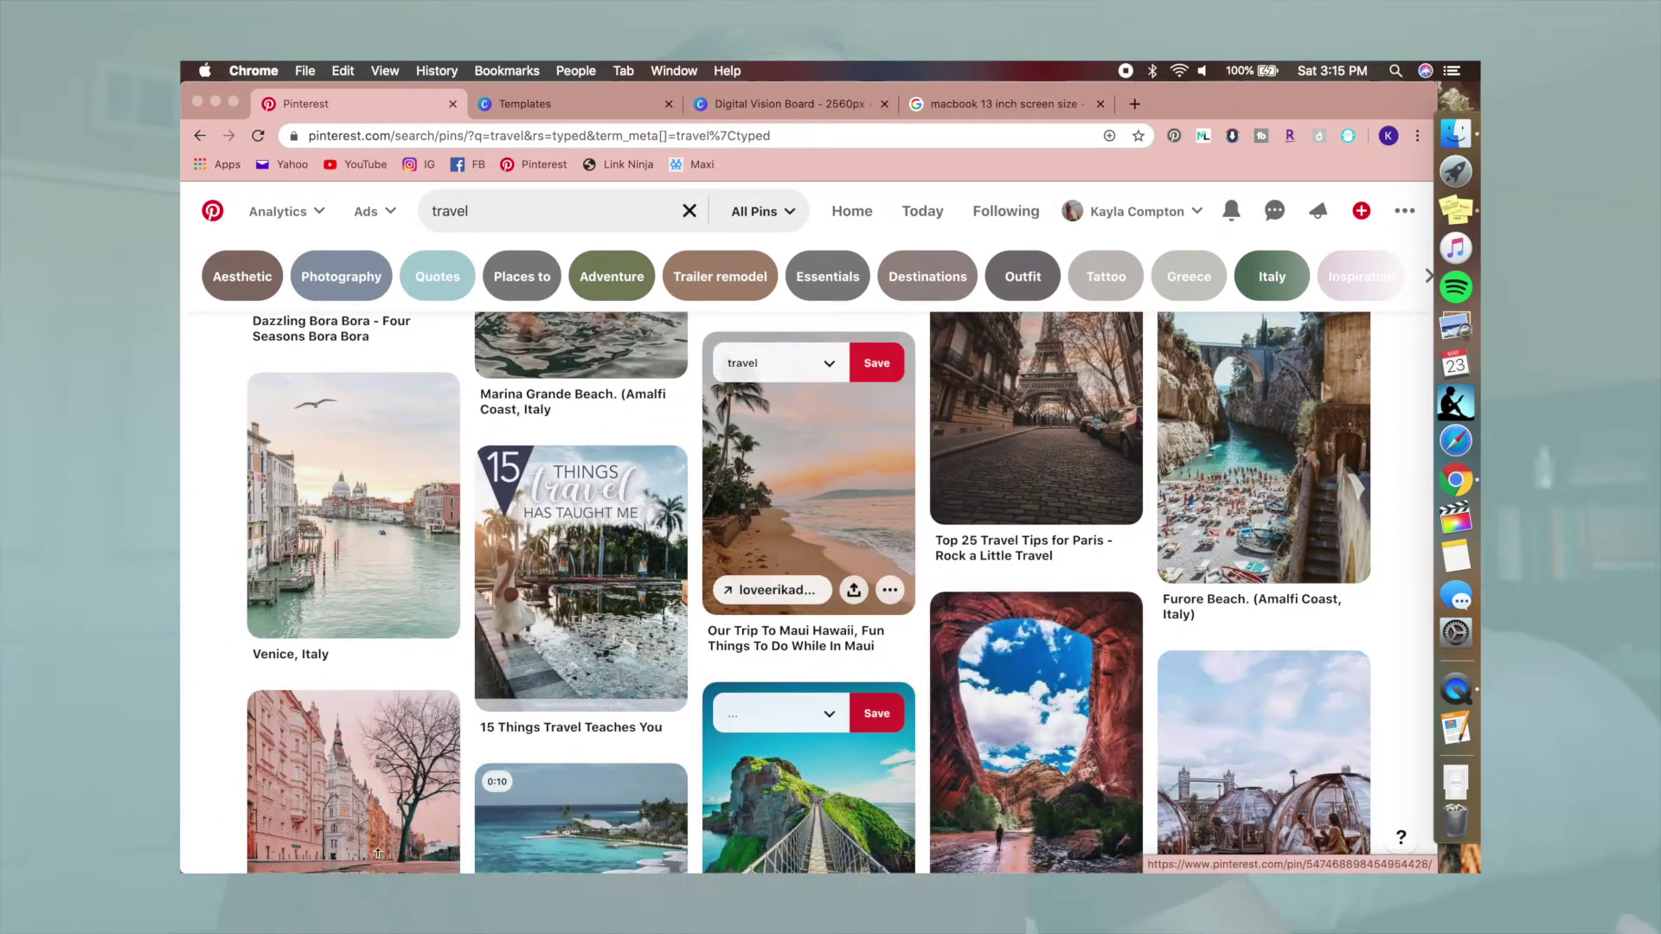
pyautogui.scroll(-10, 377, 854)
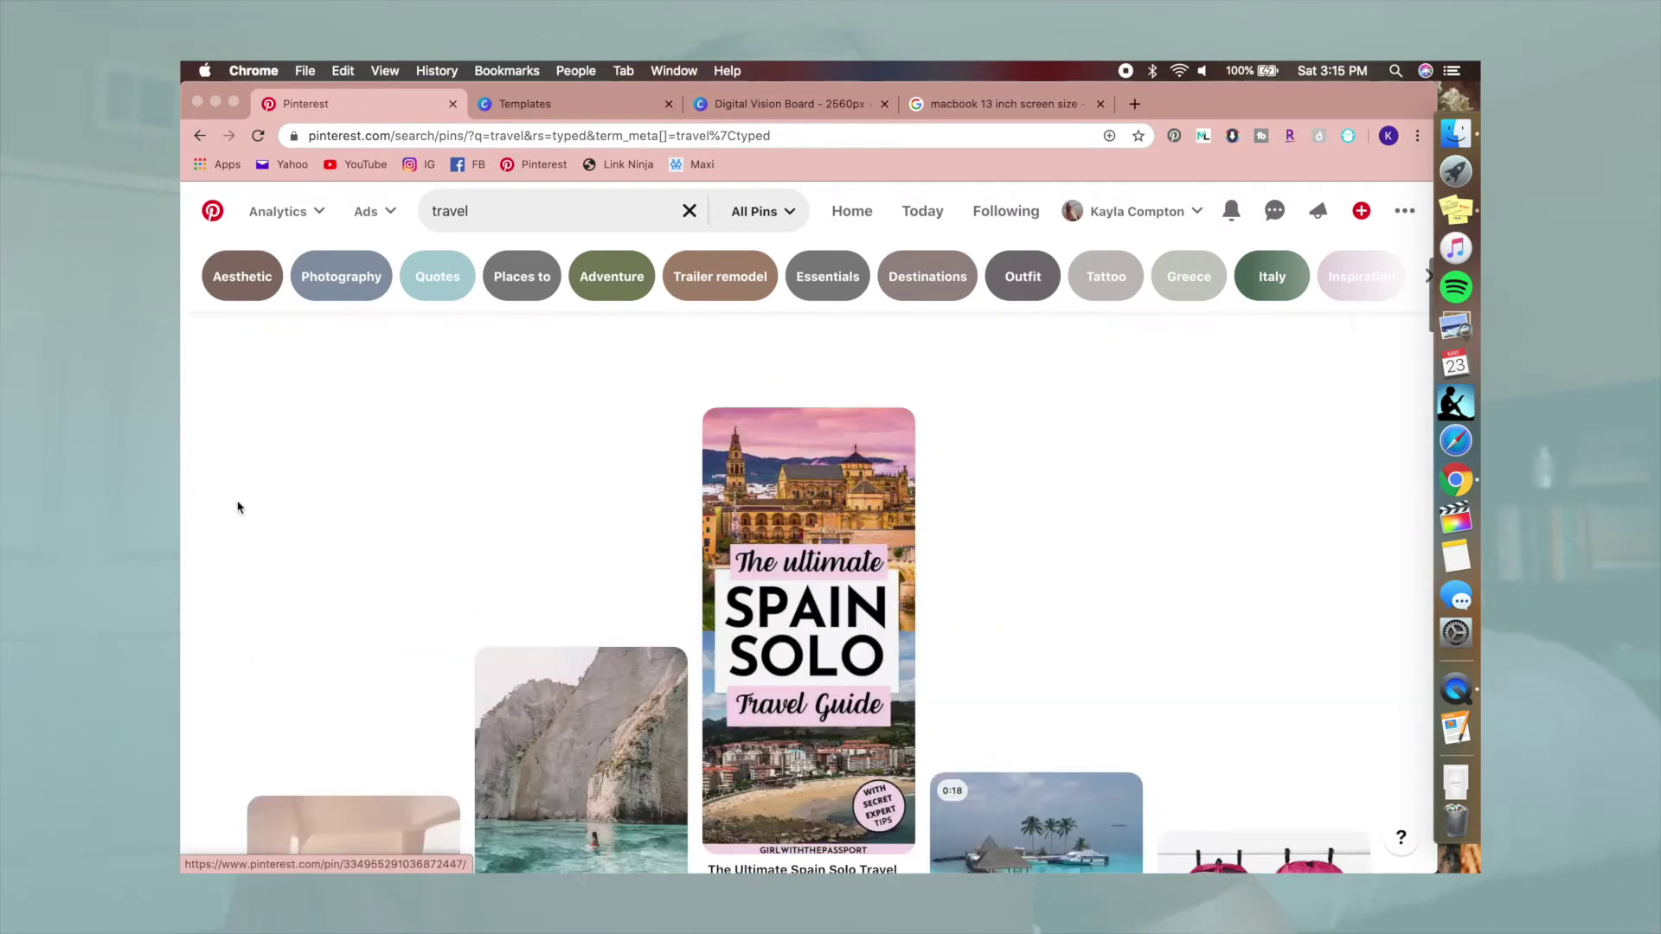
# - Narrow to travel aesthetic and save the Santorini pin to the 'digital vision board' board
pyautogui.click(257, 275)
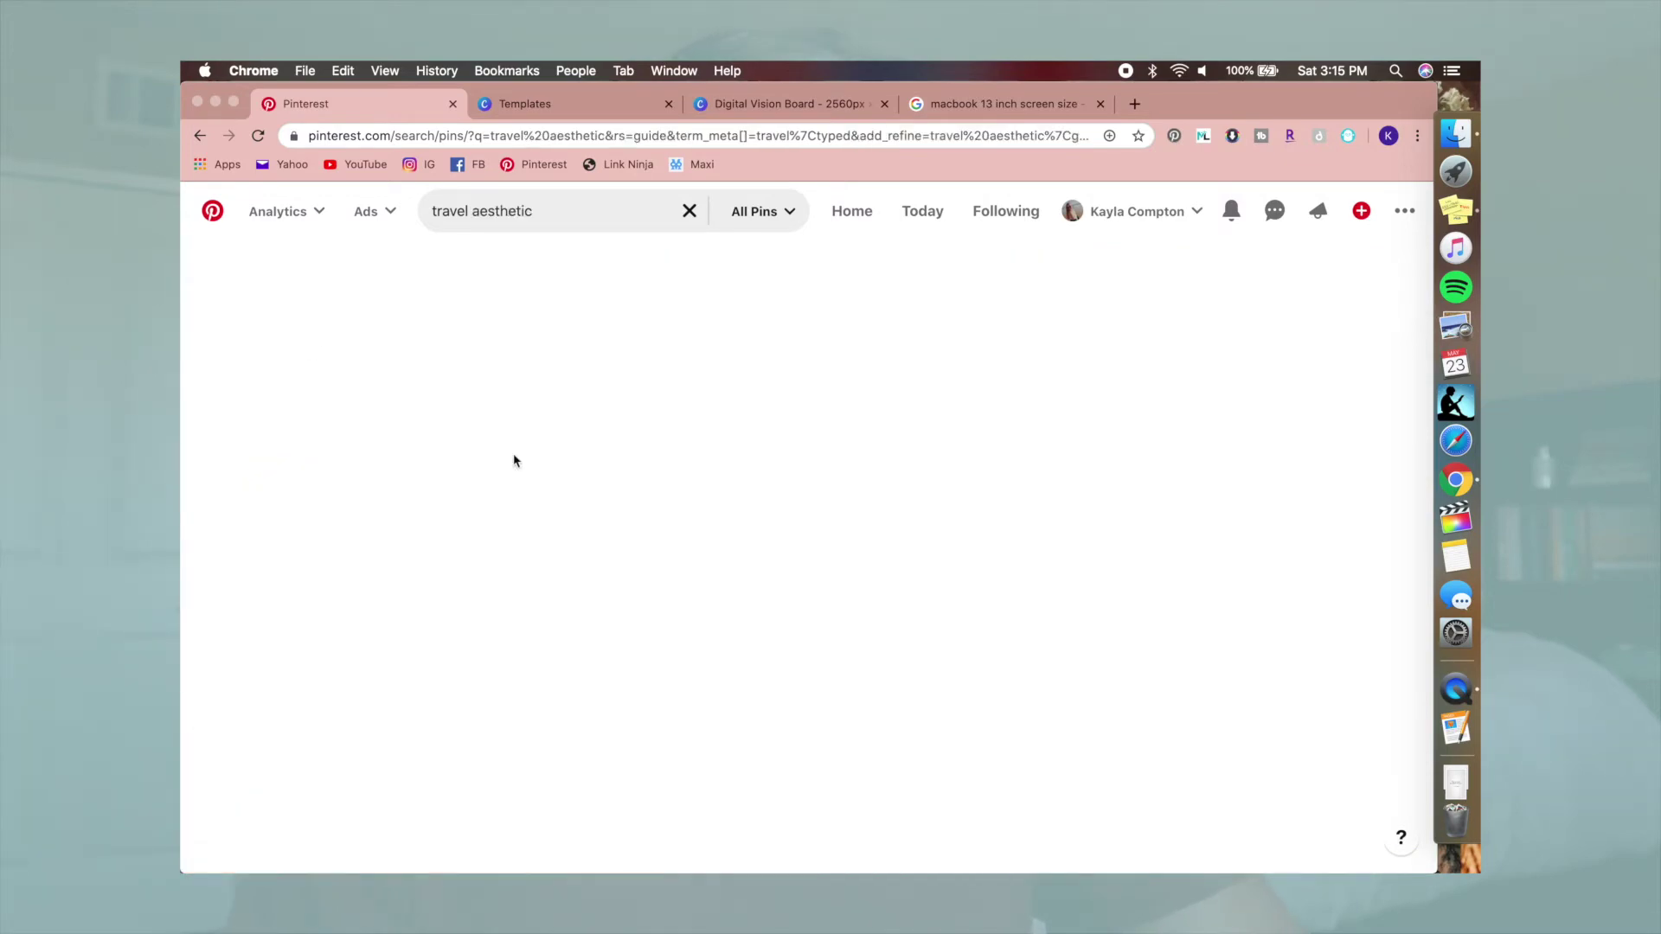
pyautogui.scroll(-5, 513, 456)
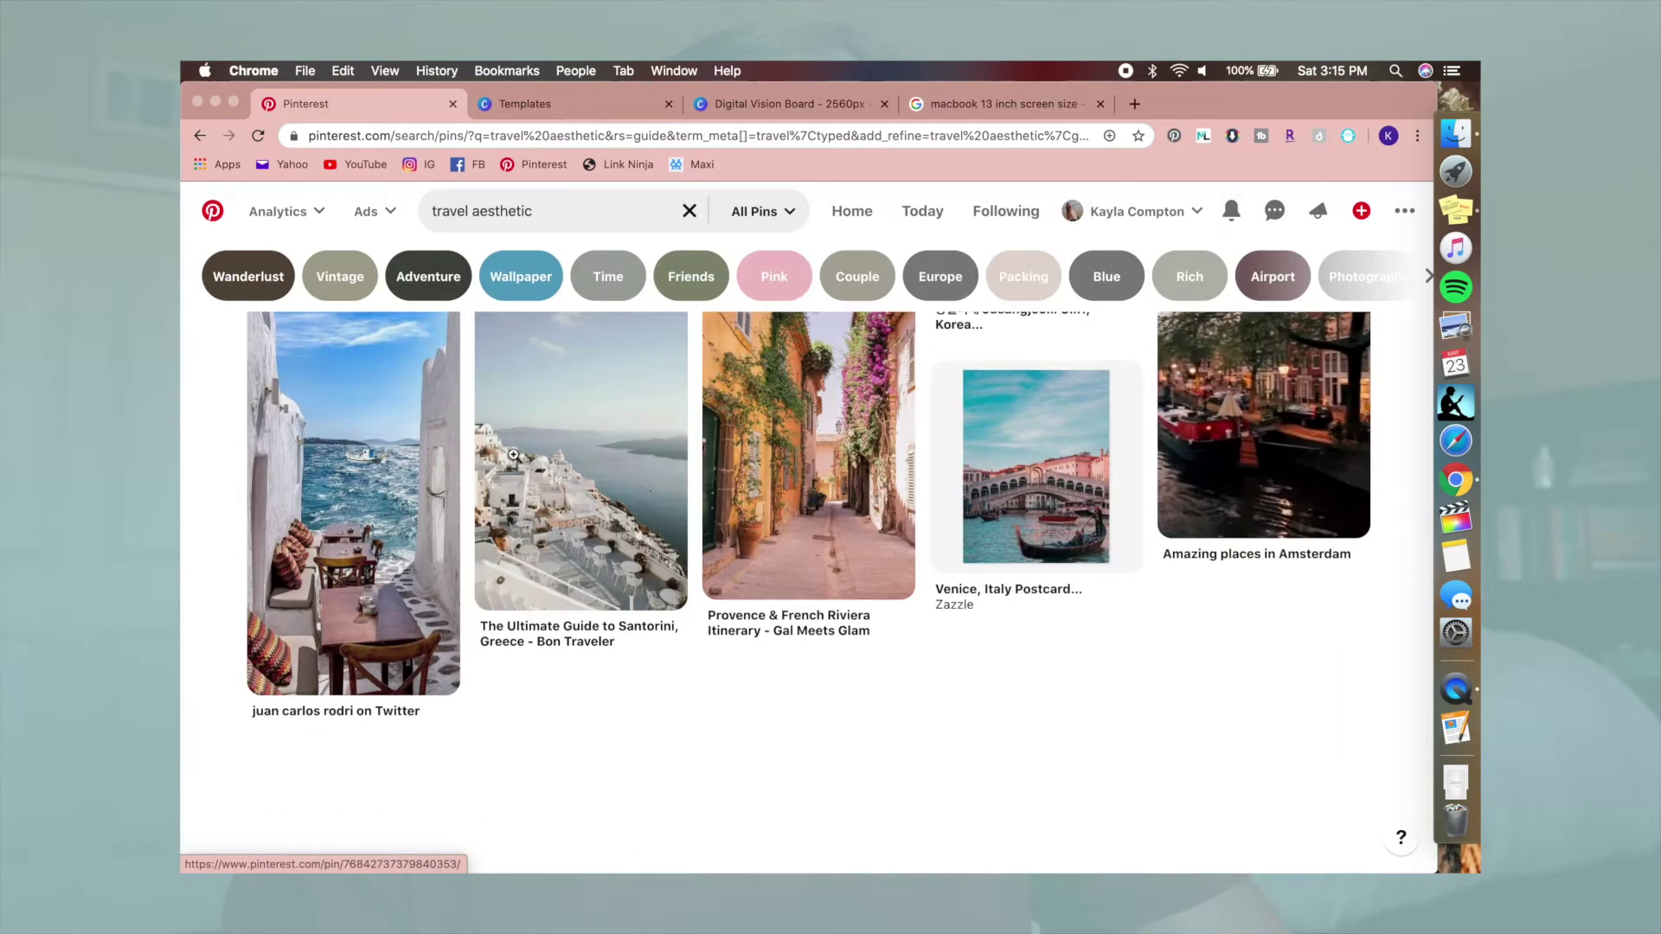
pyautogui.scroll(-2, 519, 450)
pyautogui.scroll(3, 554, 415)
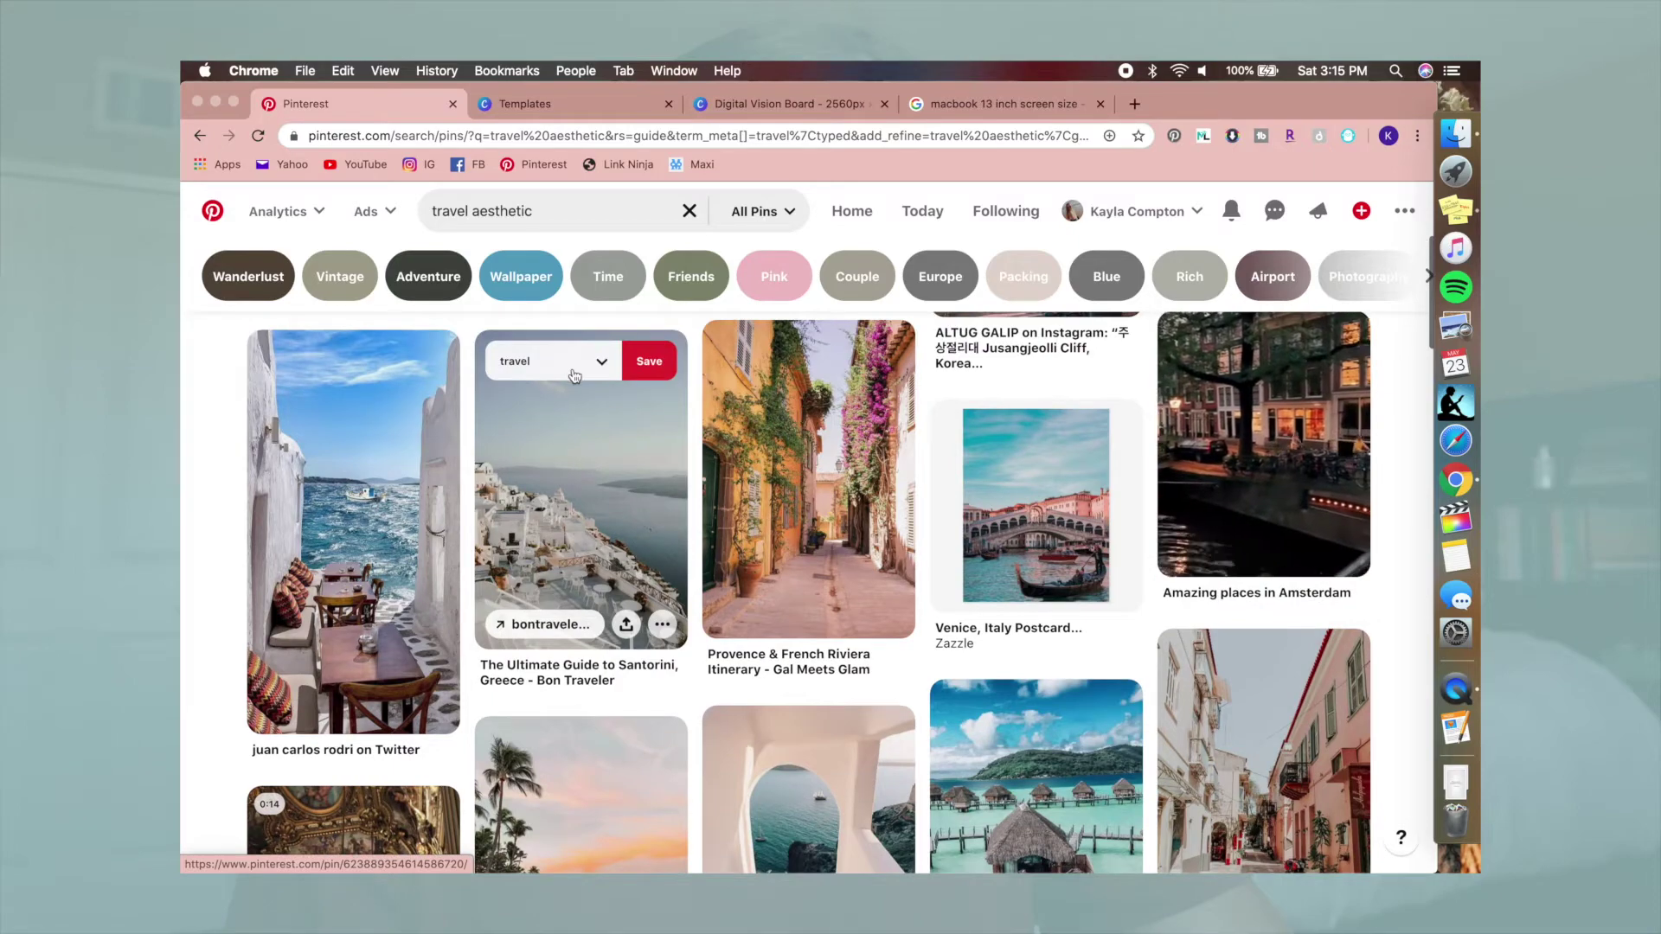
pyautogui.click(581, 377)
pyautogui.scroll(-1, 619, 549)
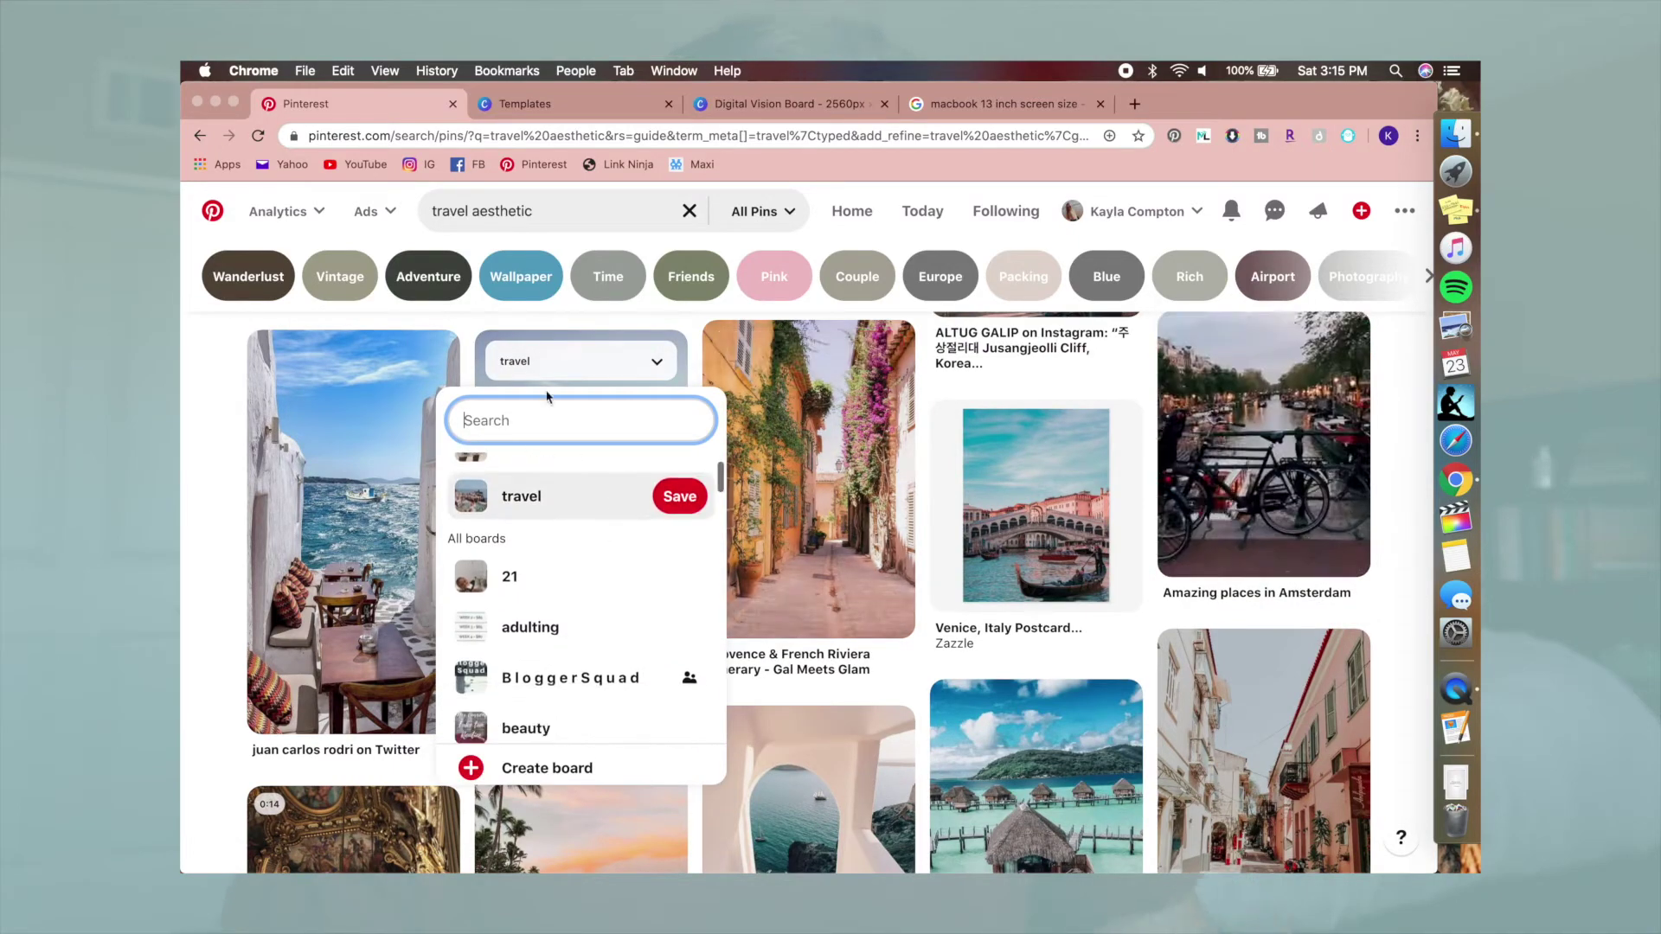
pyautogui.click(683, 479)
pyautogui.scroll(-4, 467, 696)
pyautogui.scroll(-4, 467, 696)
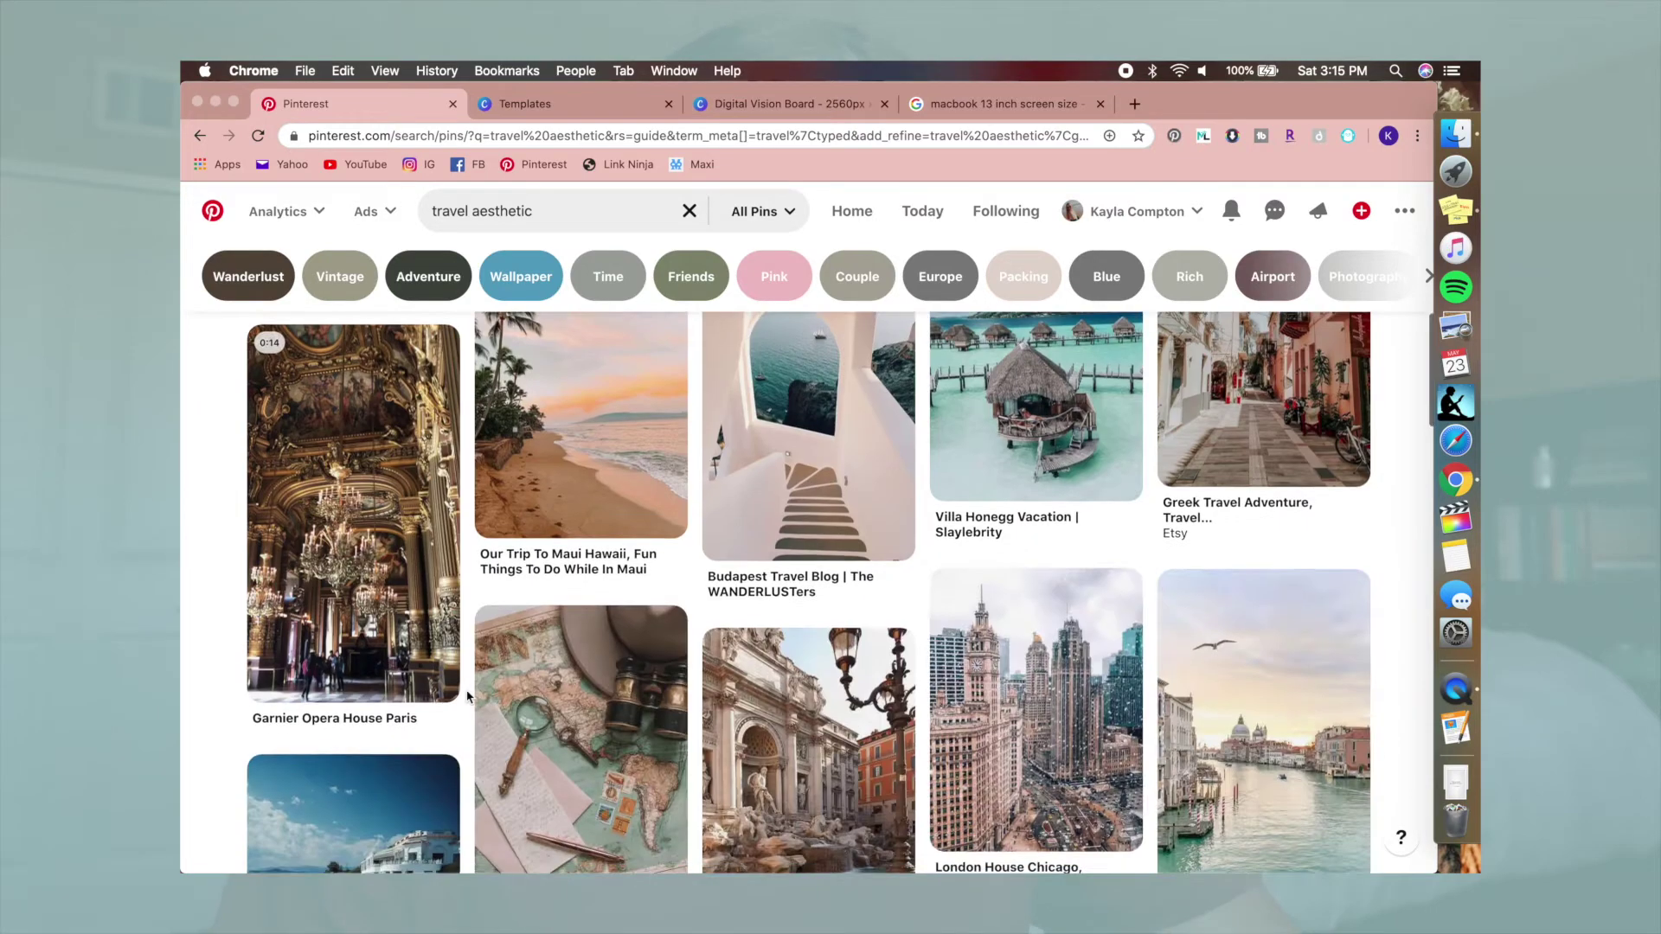
pyautogui.scroll(-3, 467, 696)
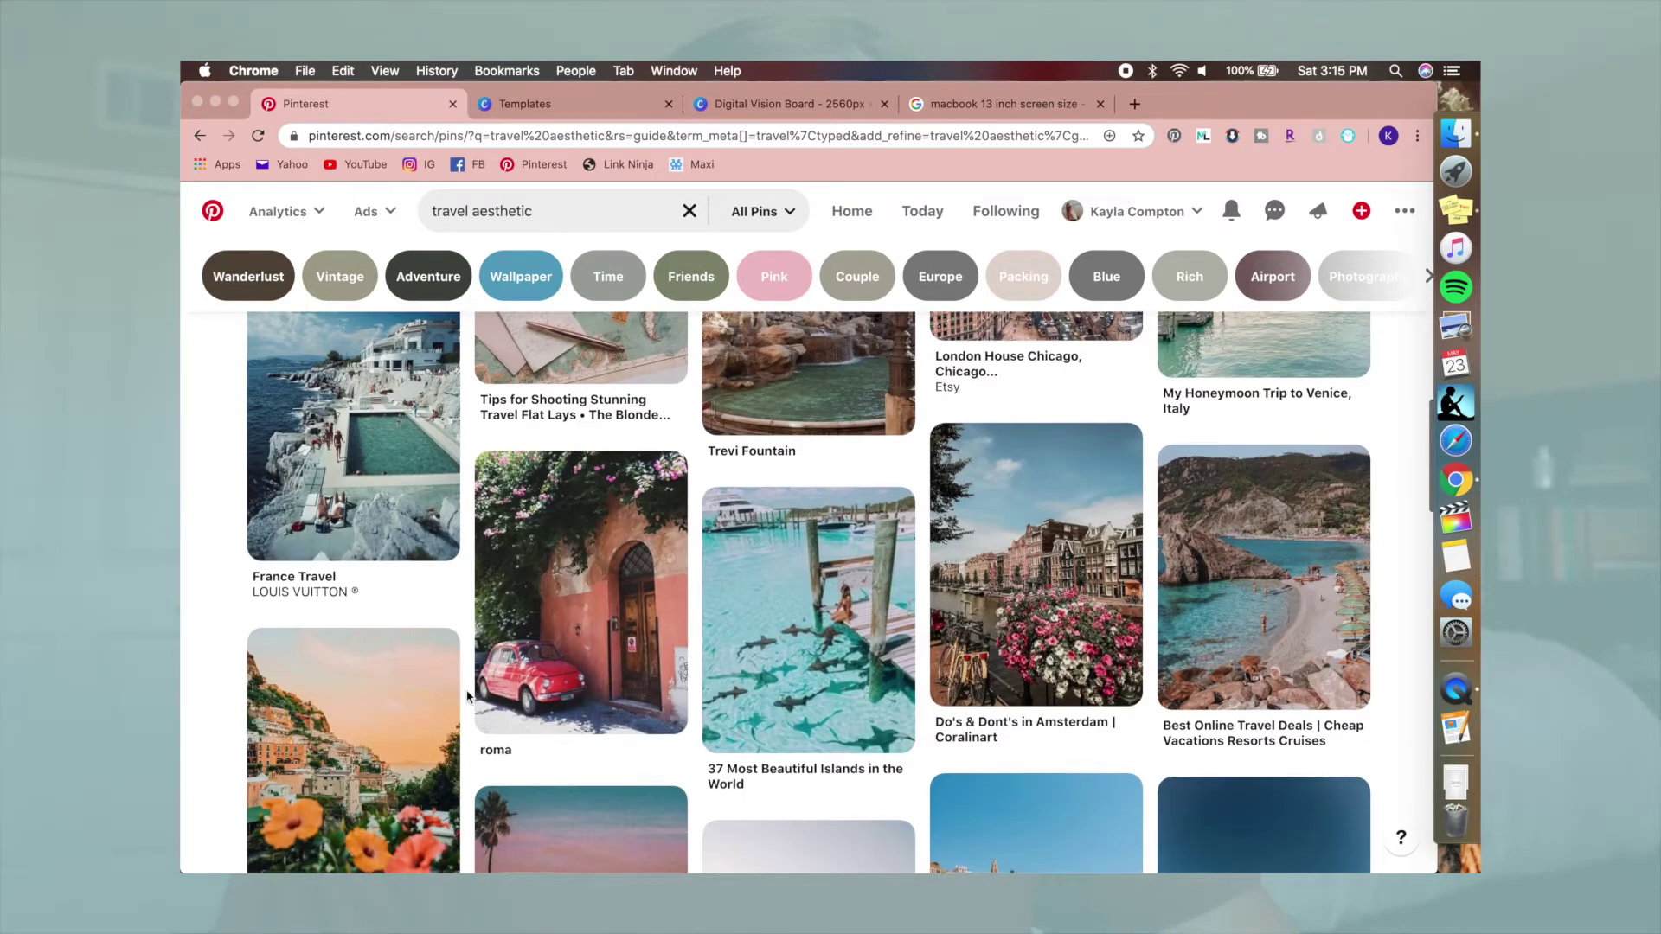
pyautogui.scroll(-5, 467, 697)
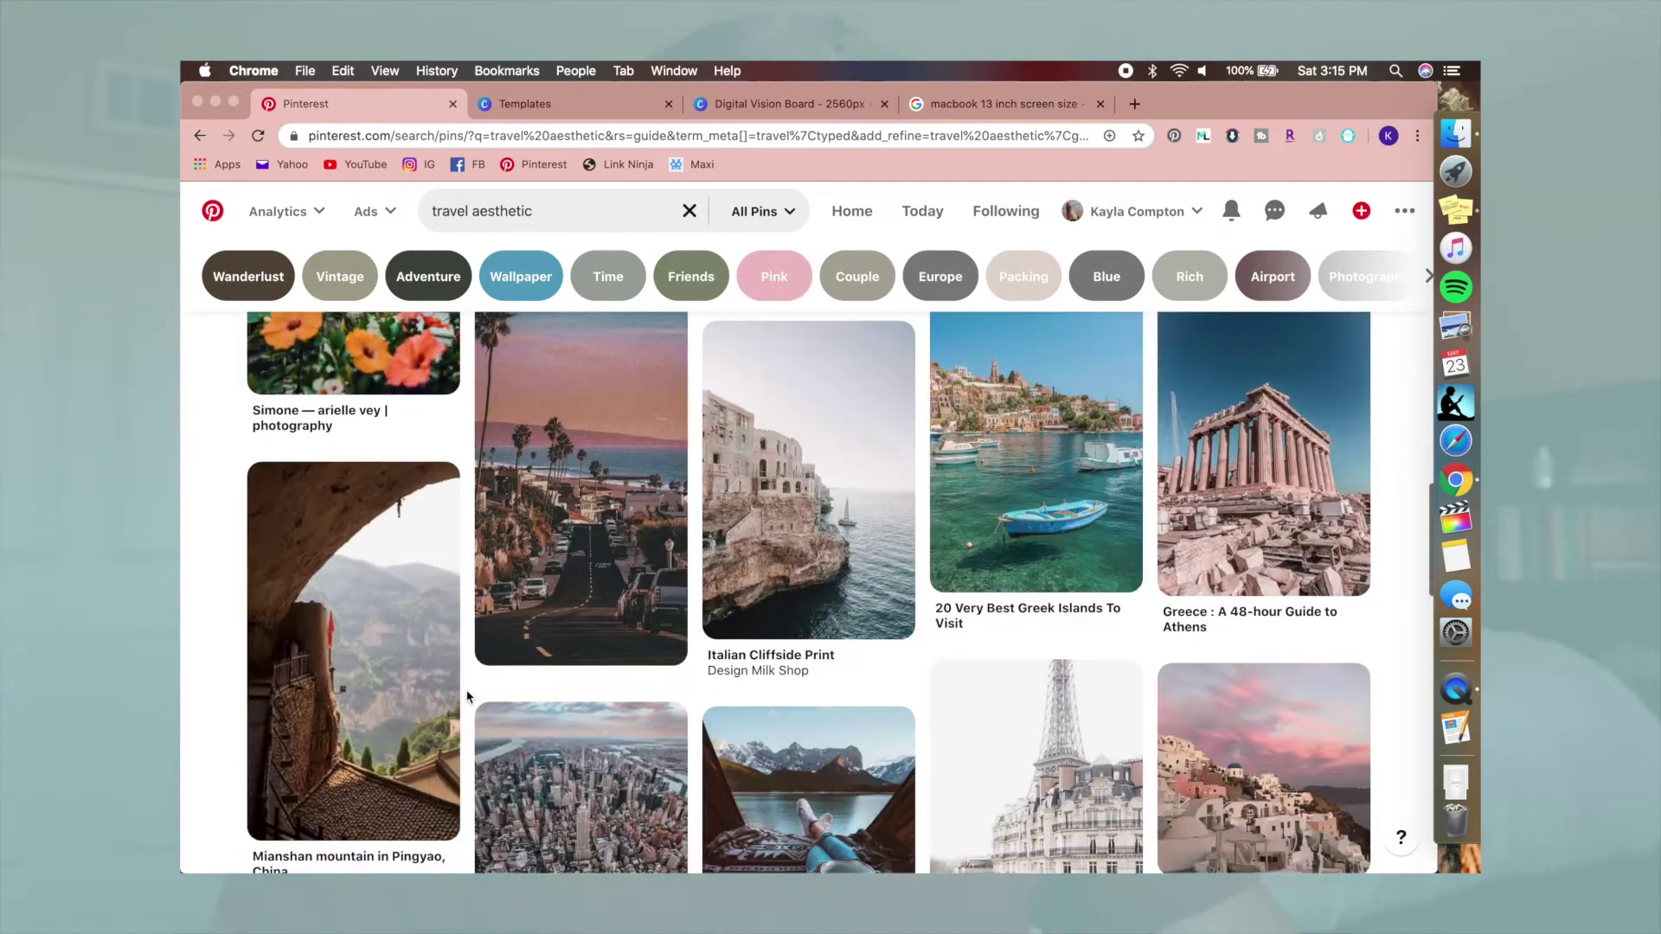
pyautogui.scroll(-1, 467, 696)
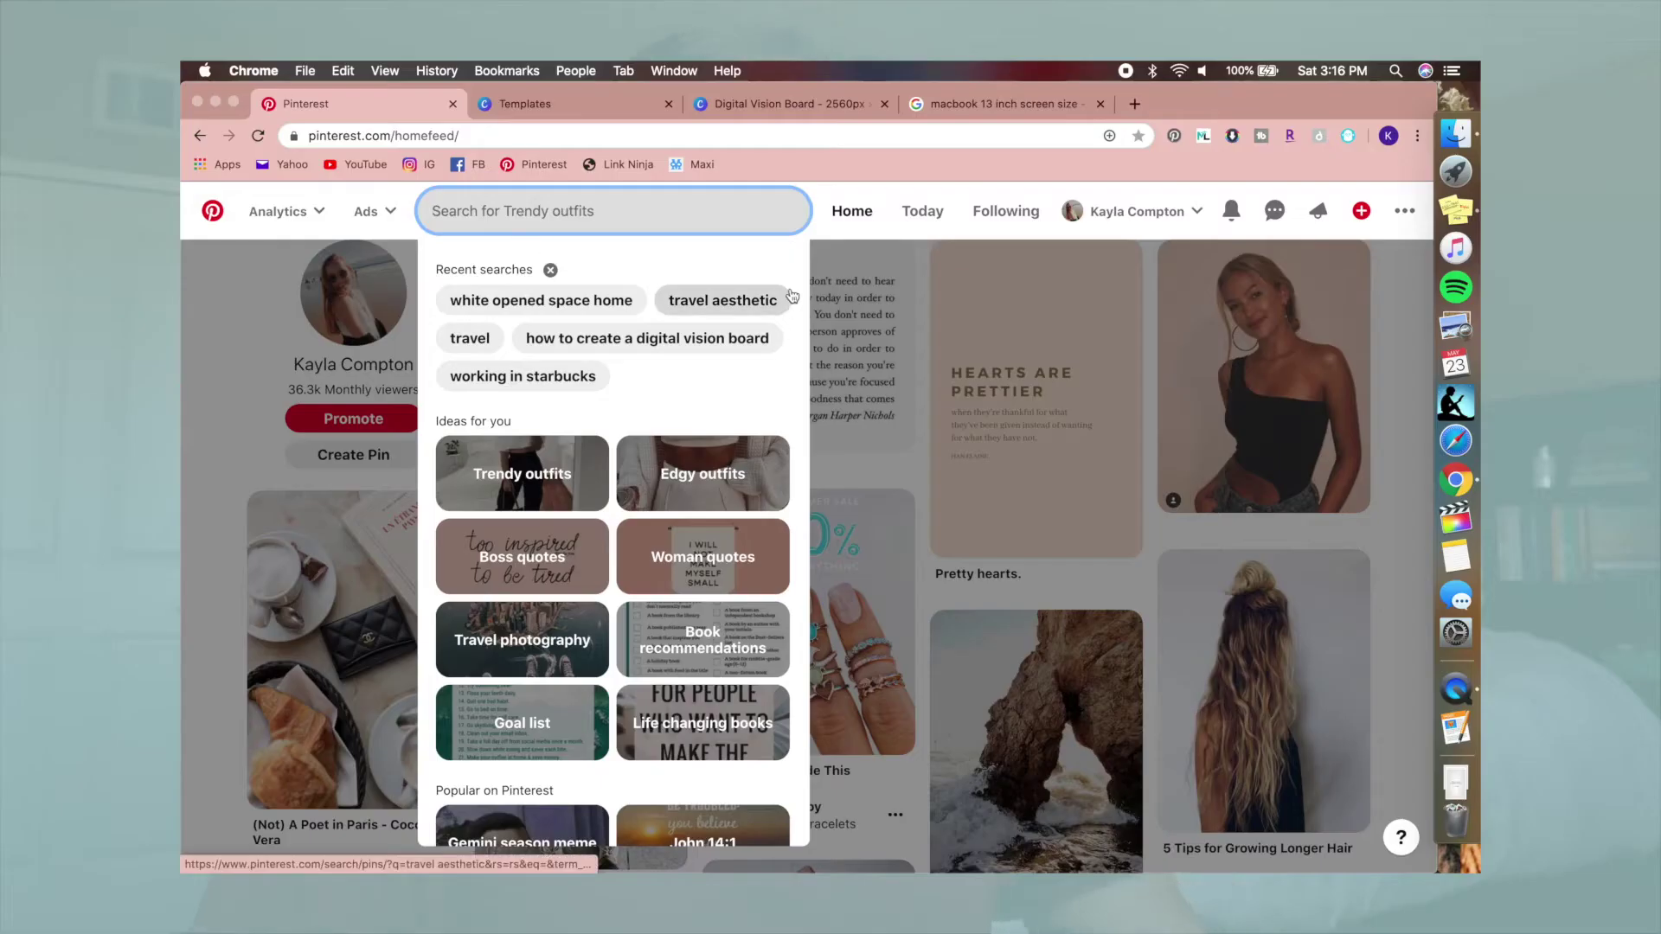
# - Search Pinterest for 'white open spaced home' ideas
pyautogui.write('white open spaced home')
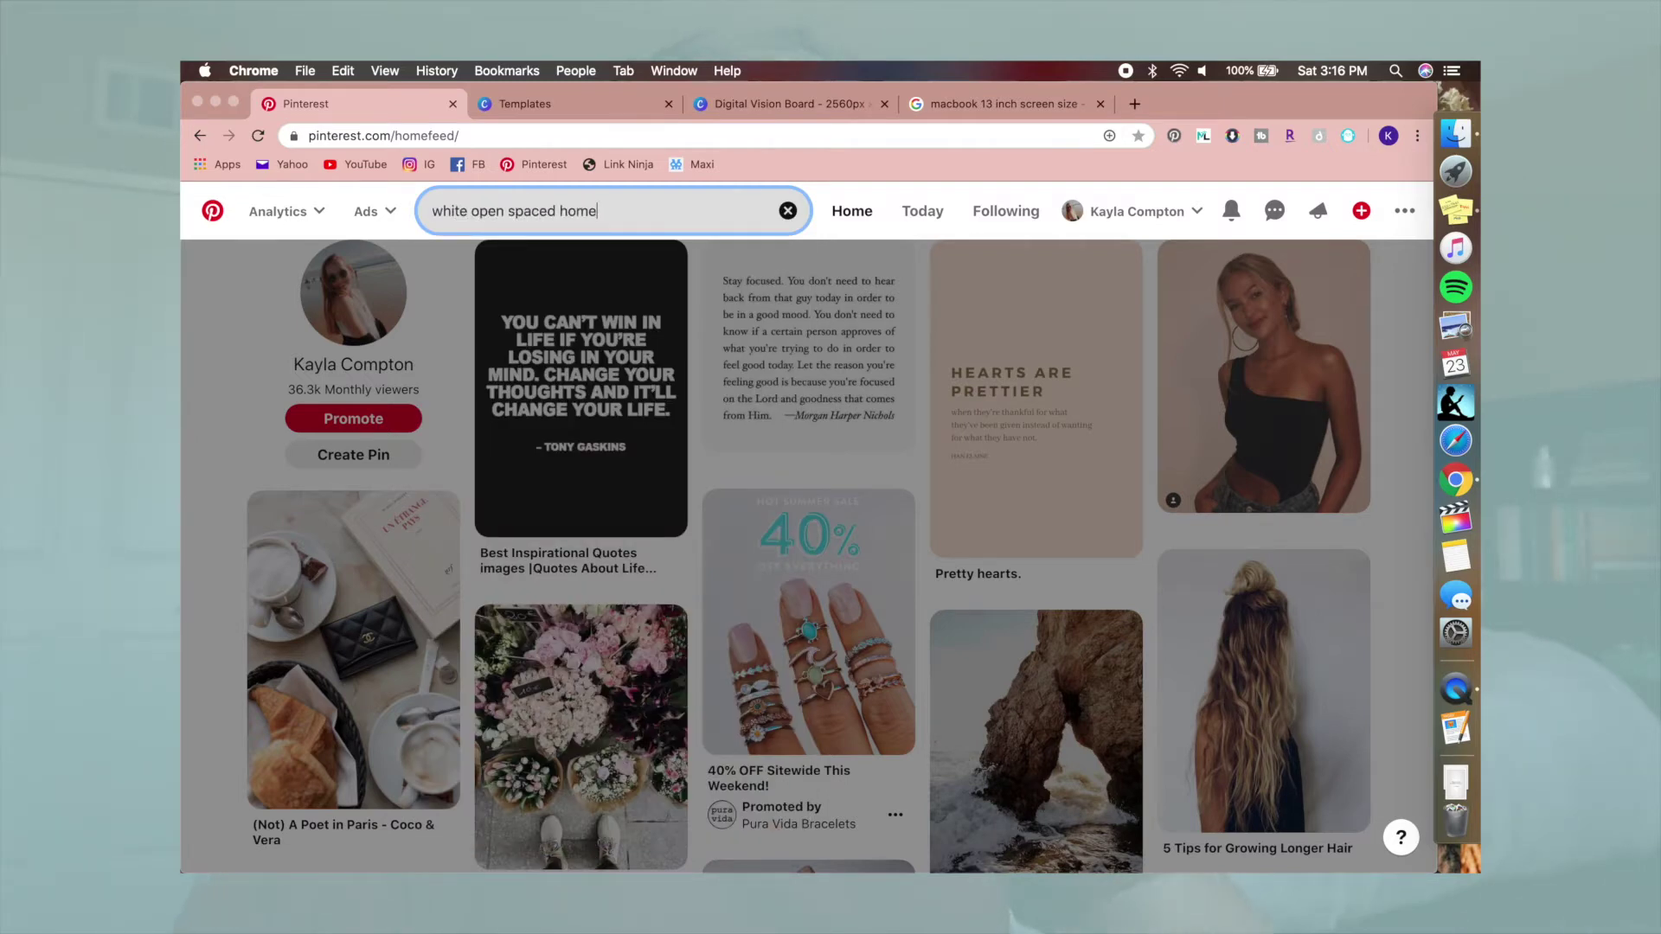
pyautogui.press('Return')
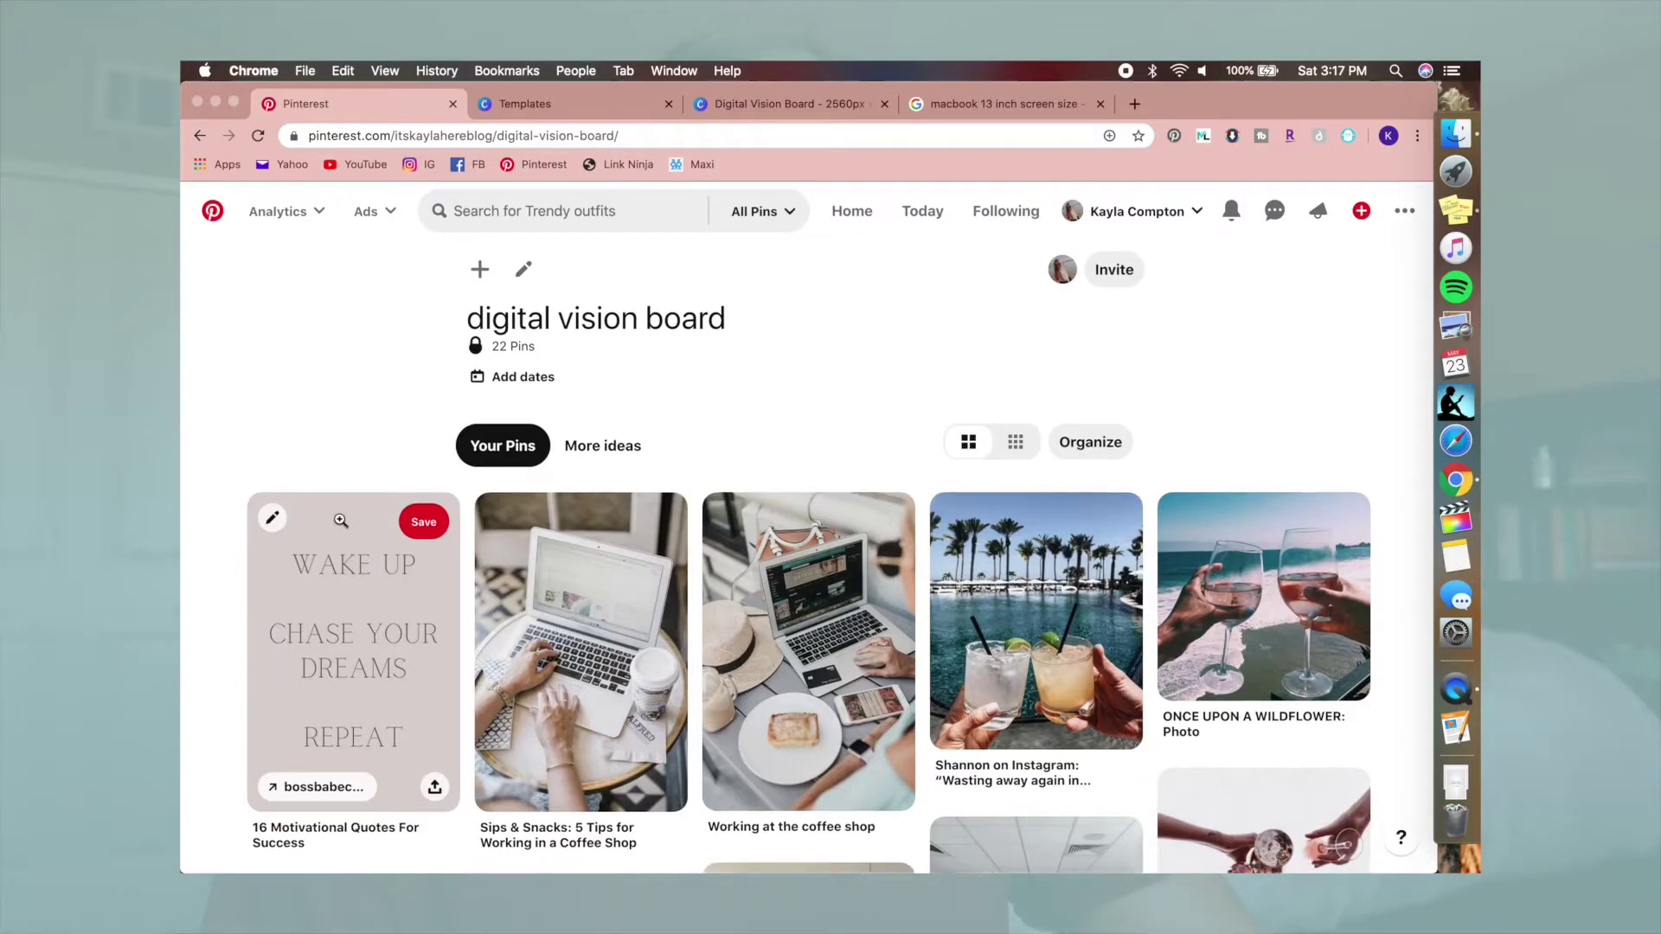
pyautogui.scroll(-3, 341, 519)
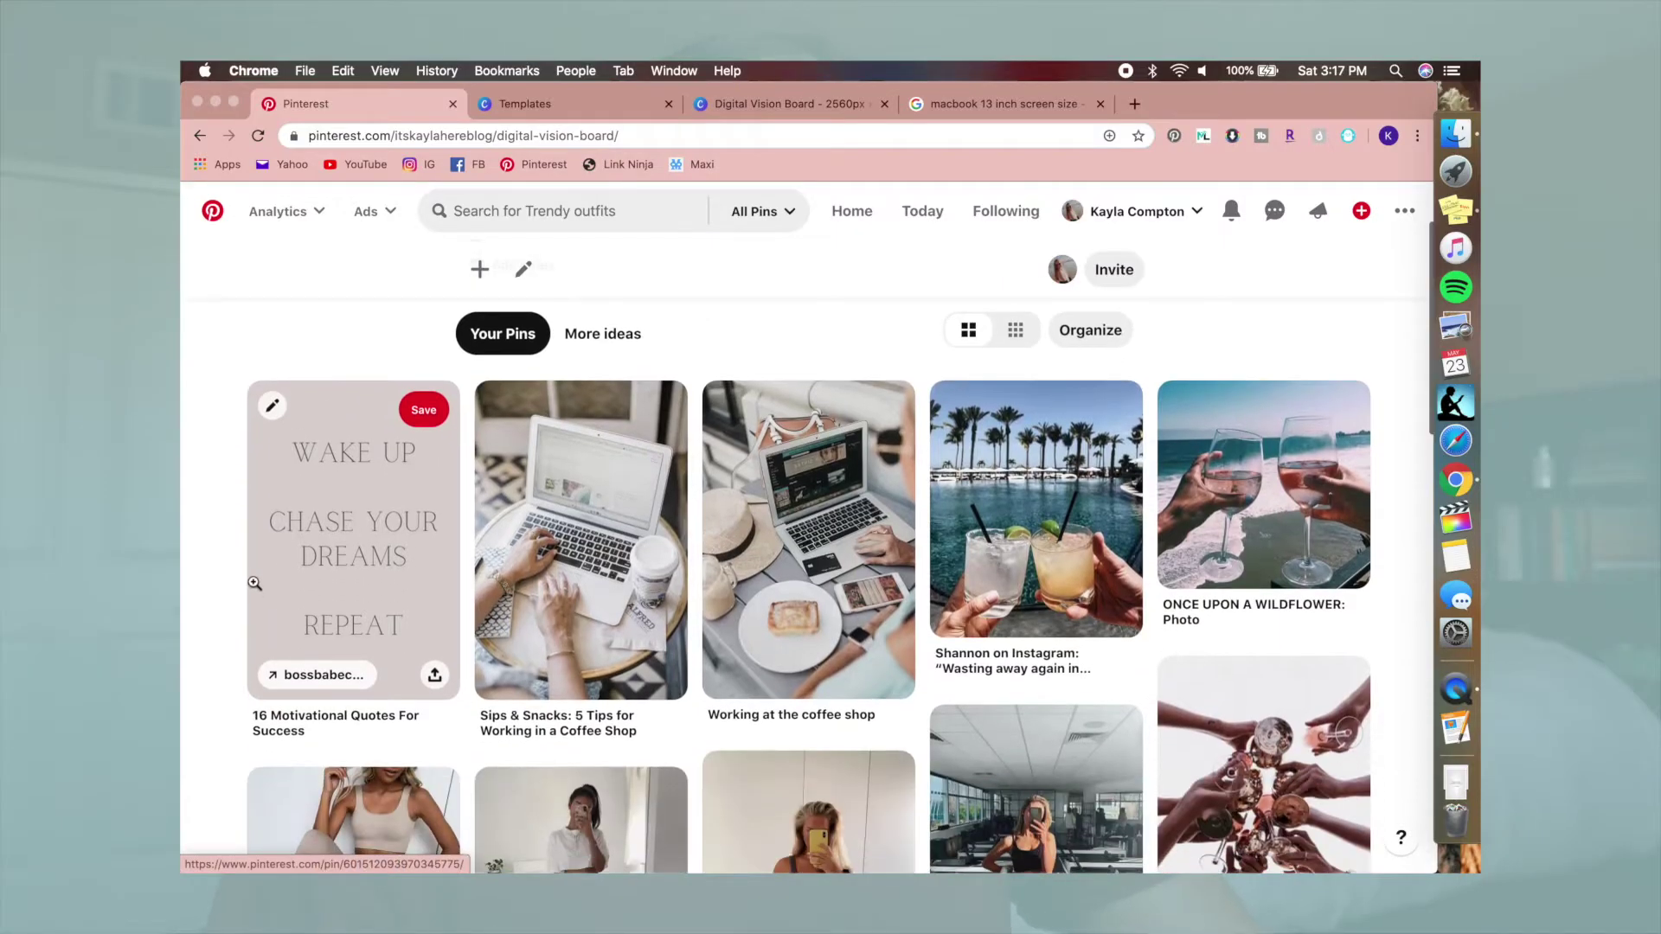
pyautogui.scroll(-1, 224, 609)
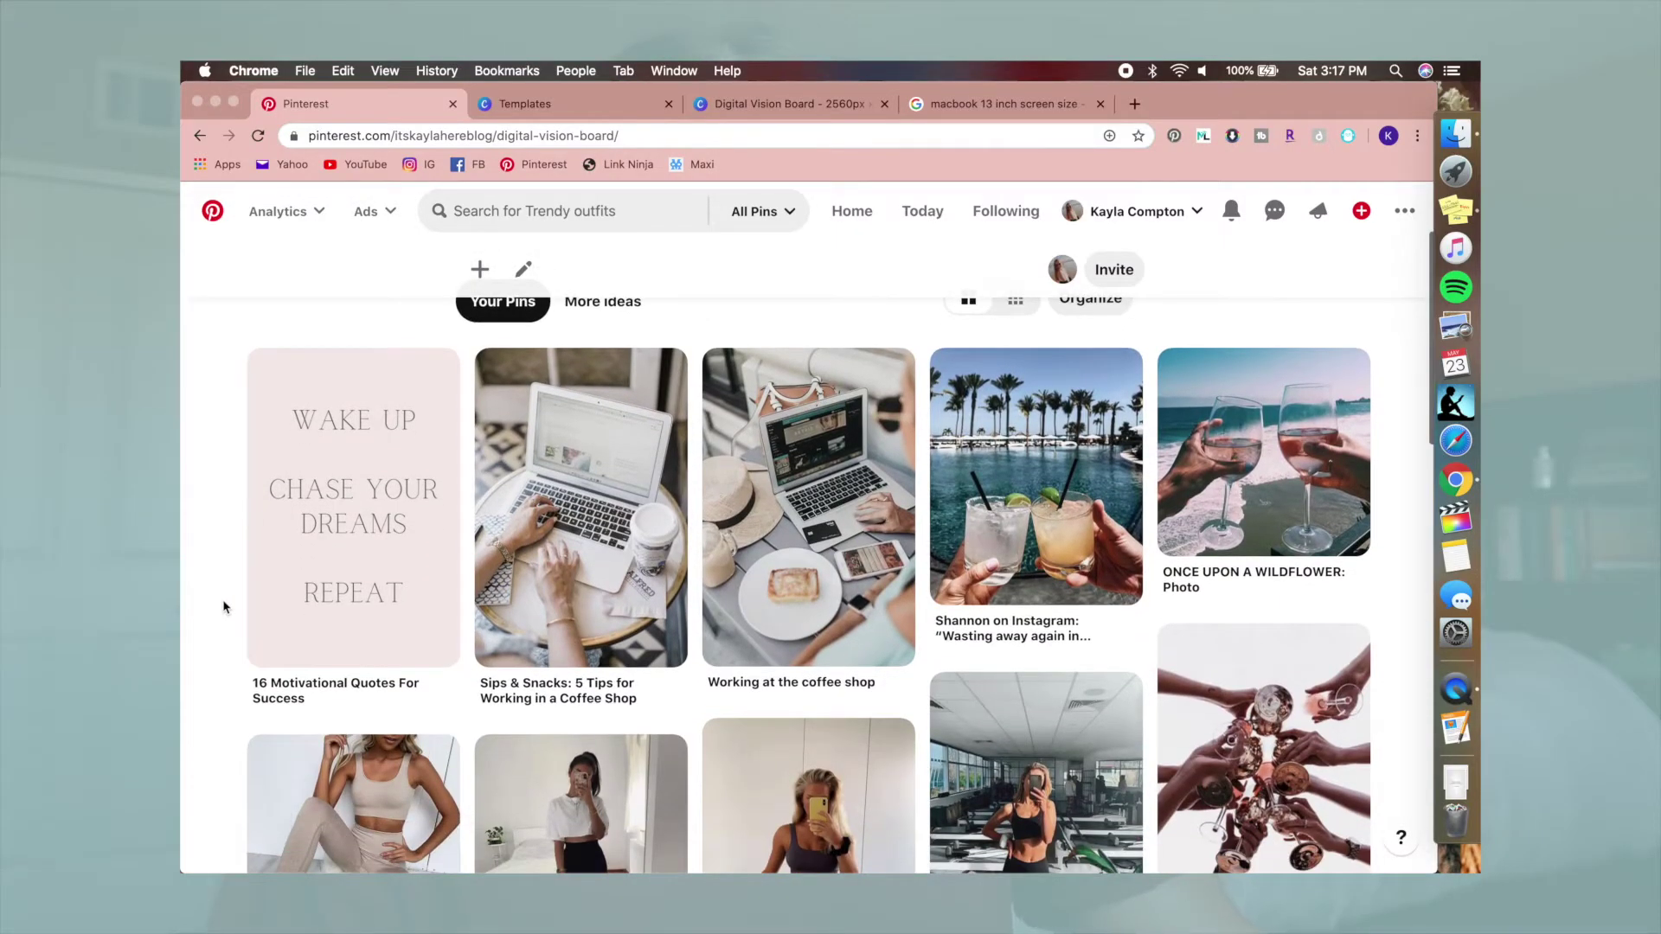
pyautogui.scroll(-1, 224, 607)
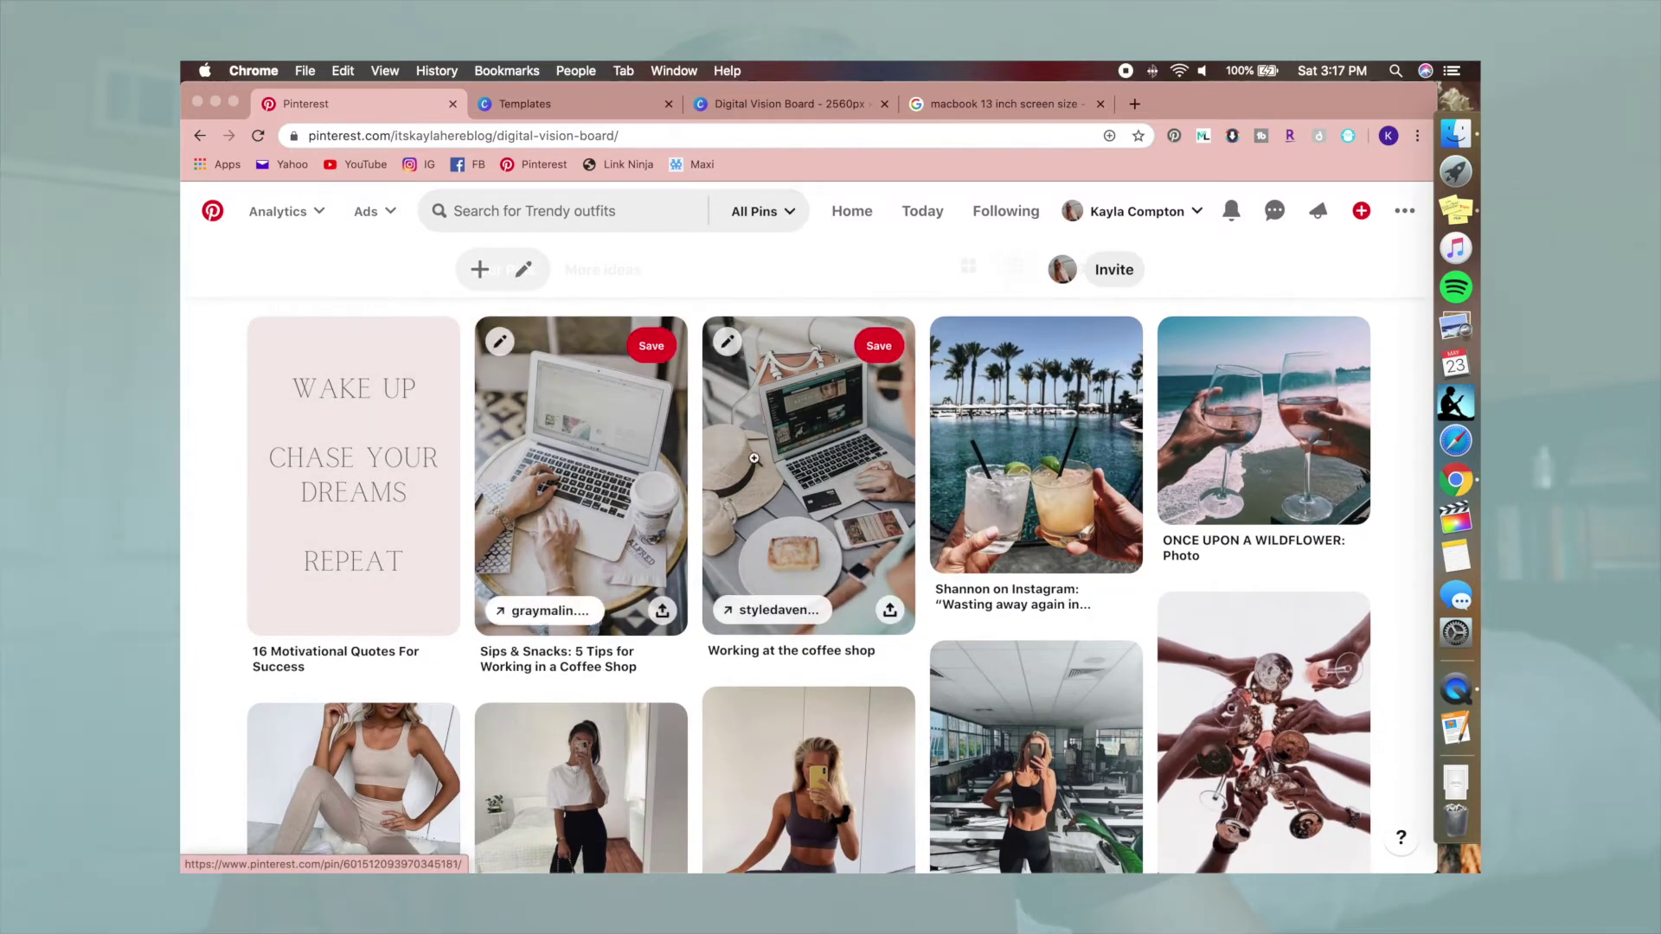
pyautogui.scroll(-8, 780, 504)
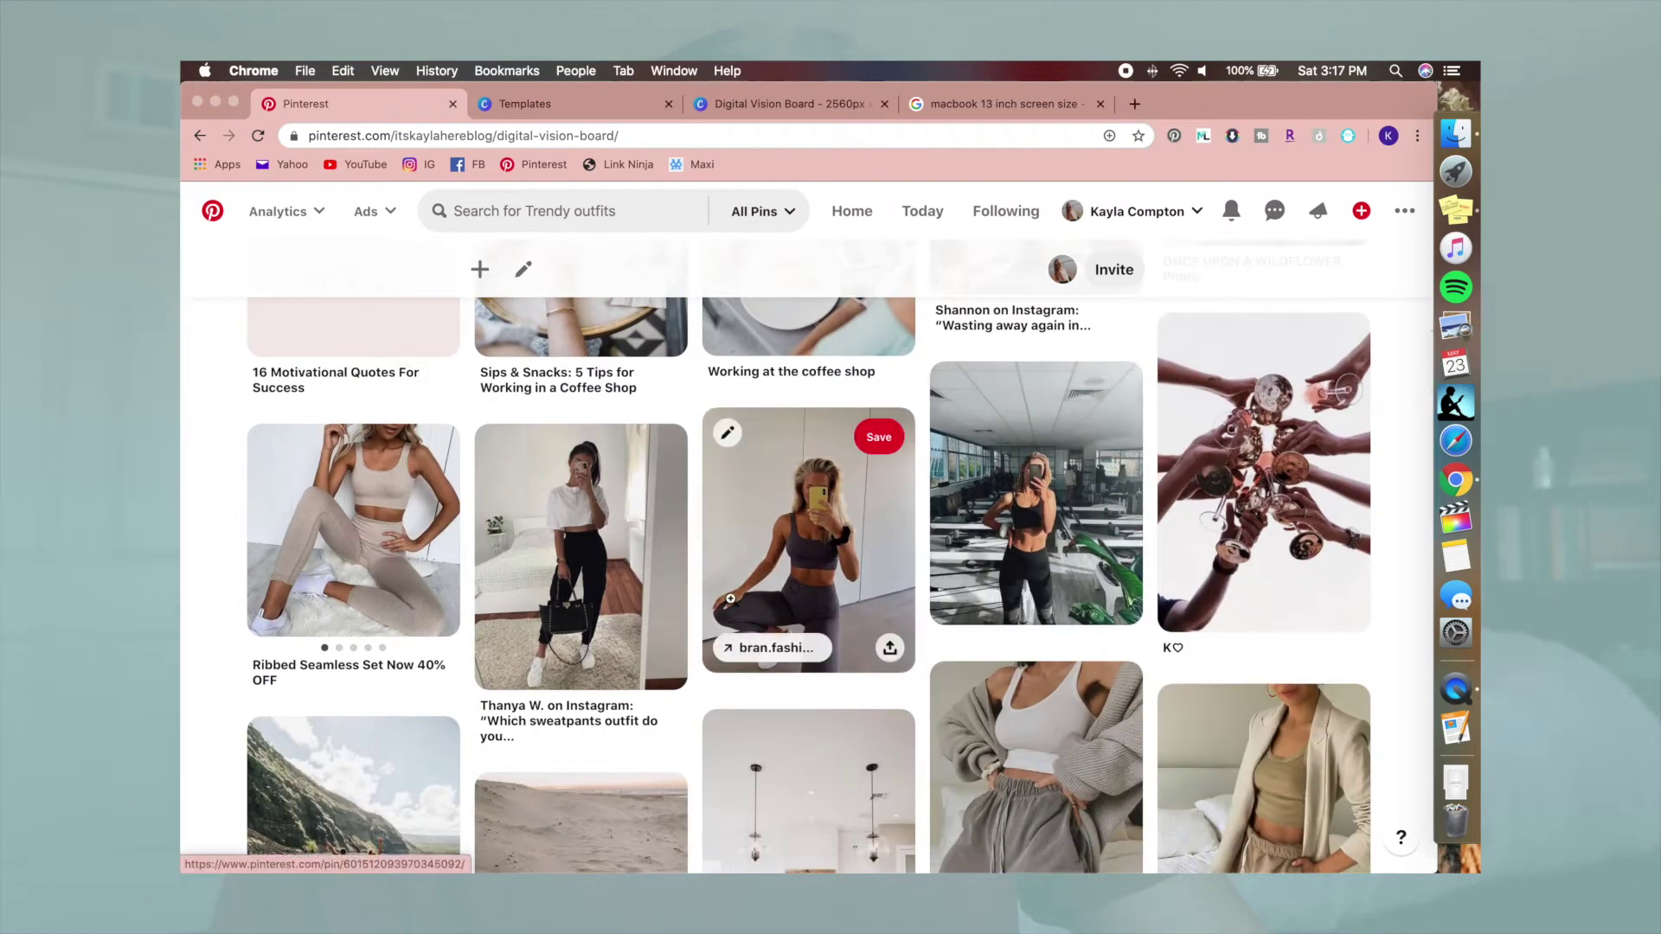
pyautogui.scroll(-2, 464, 510)
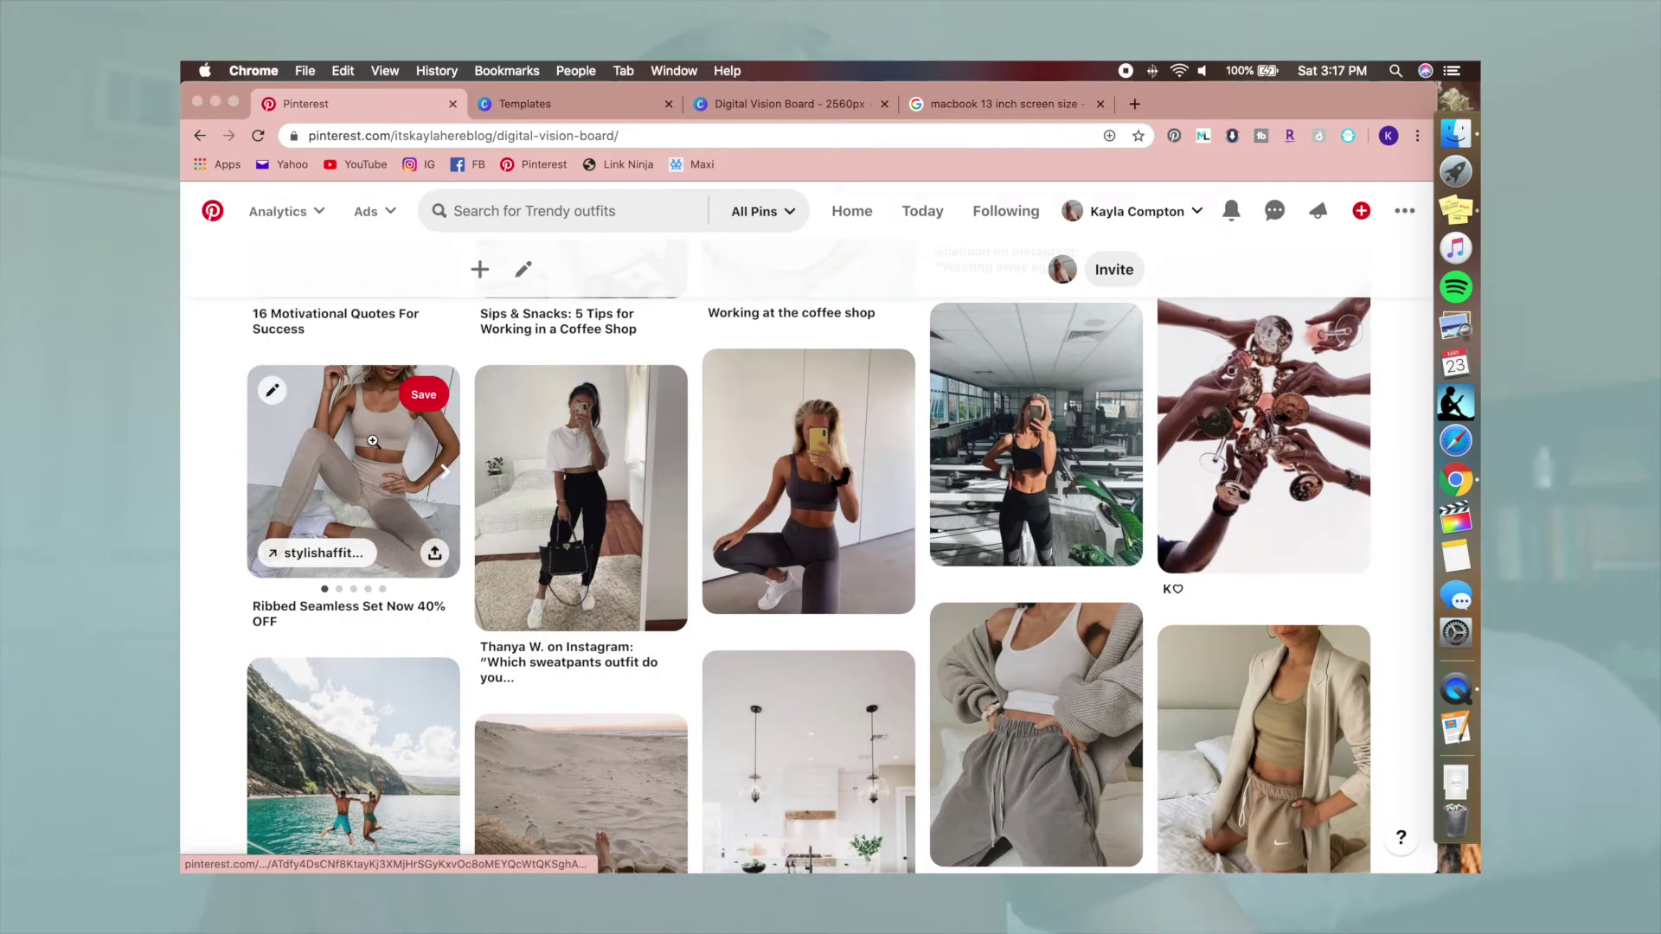
pyautogui.scroll(-9, 373, 442)
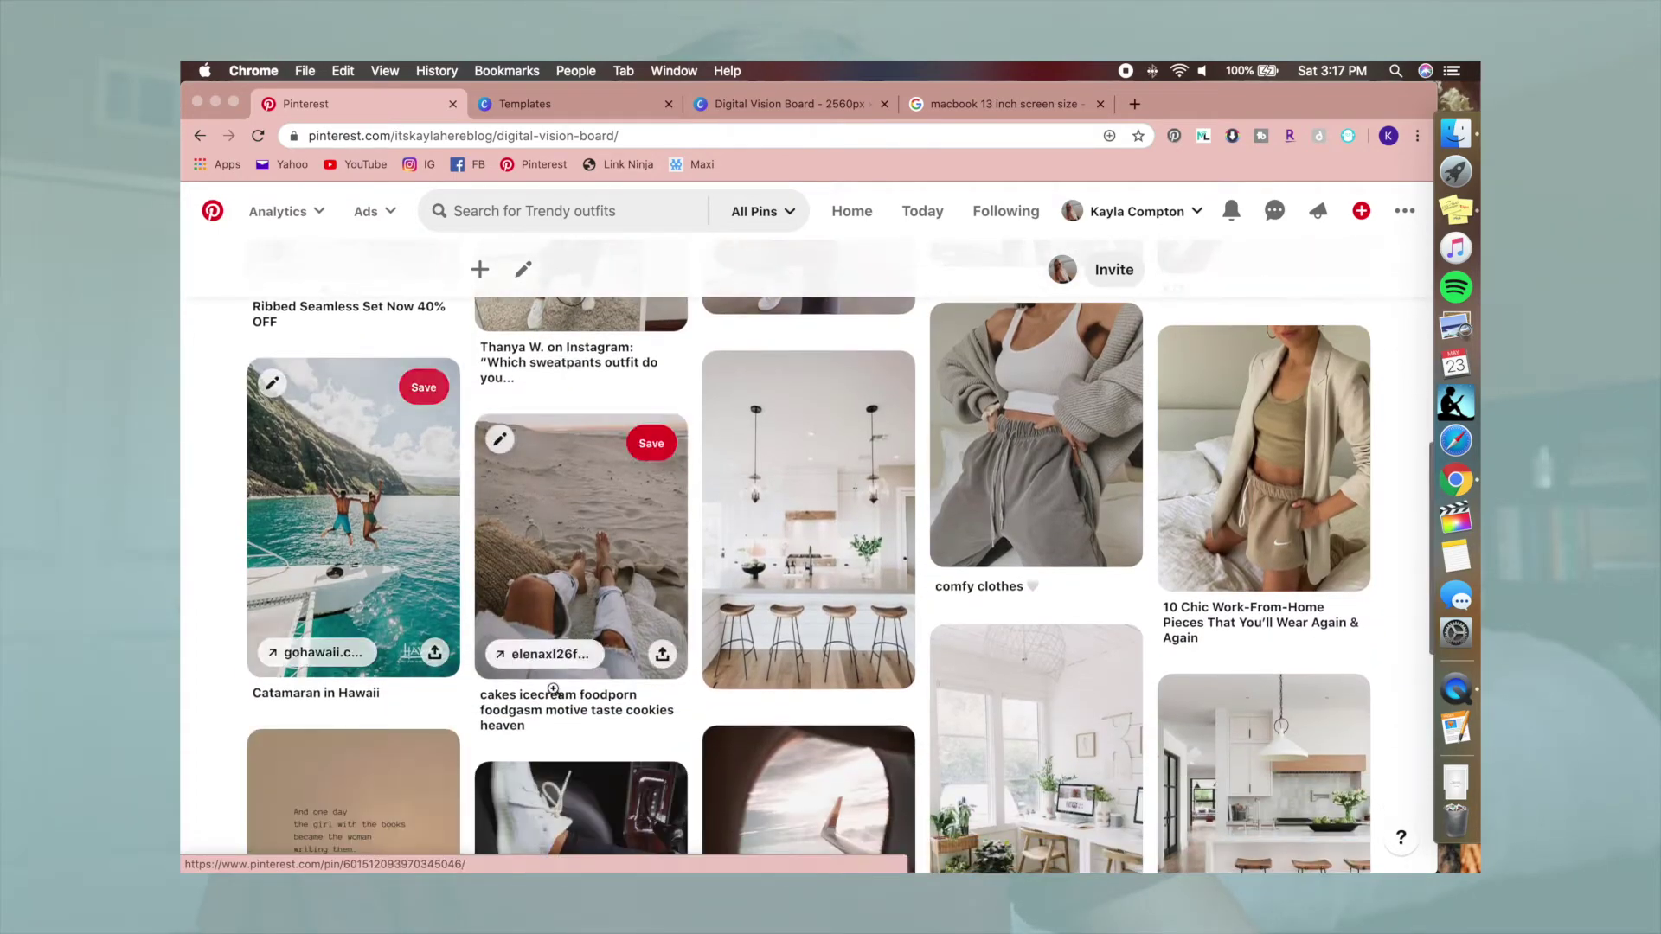
pyautogui.scroll(-11, 552, 689)
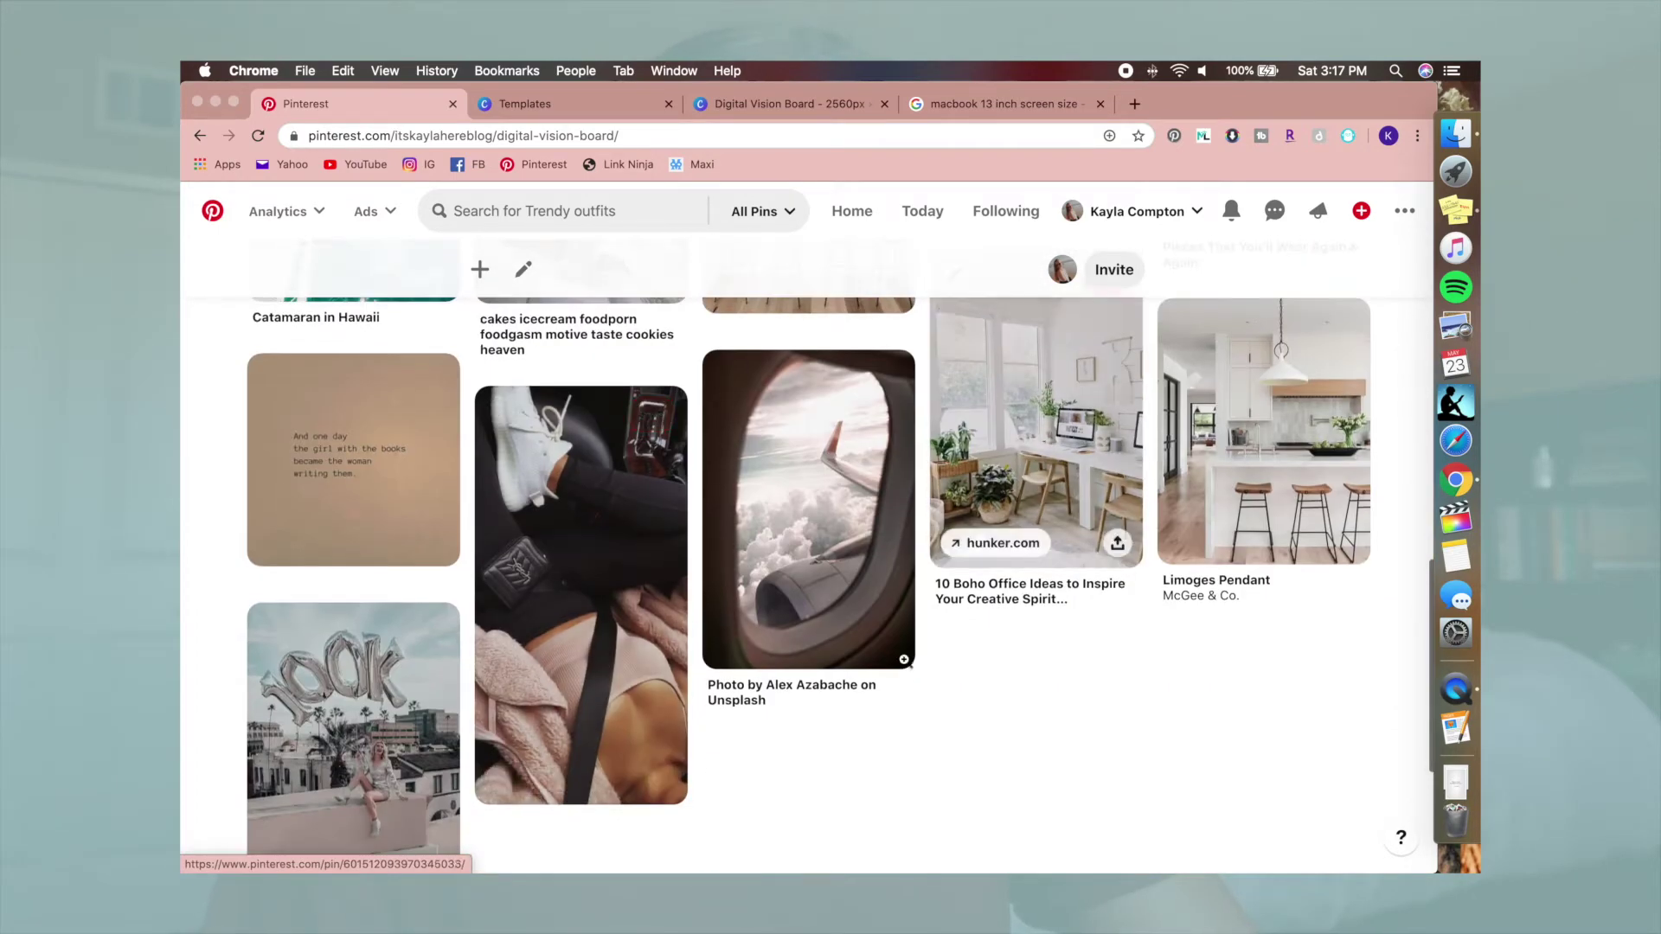
pyautogui.scroll(3, 776, 642)
pyautogui.scroll(-6, 776, 642)
pyautogui.scroll(1, 776, 641)
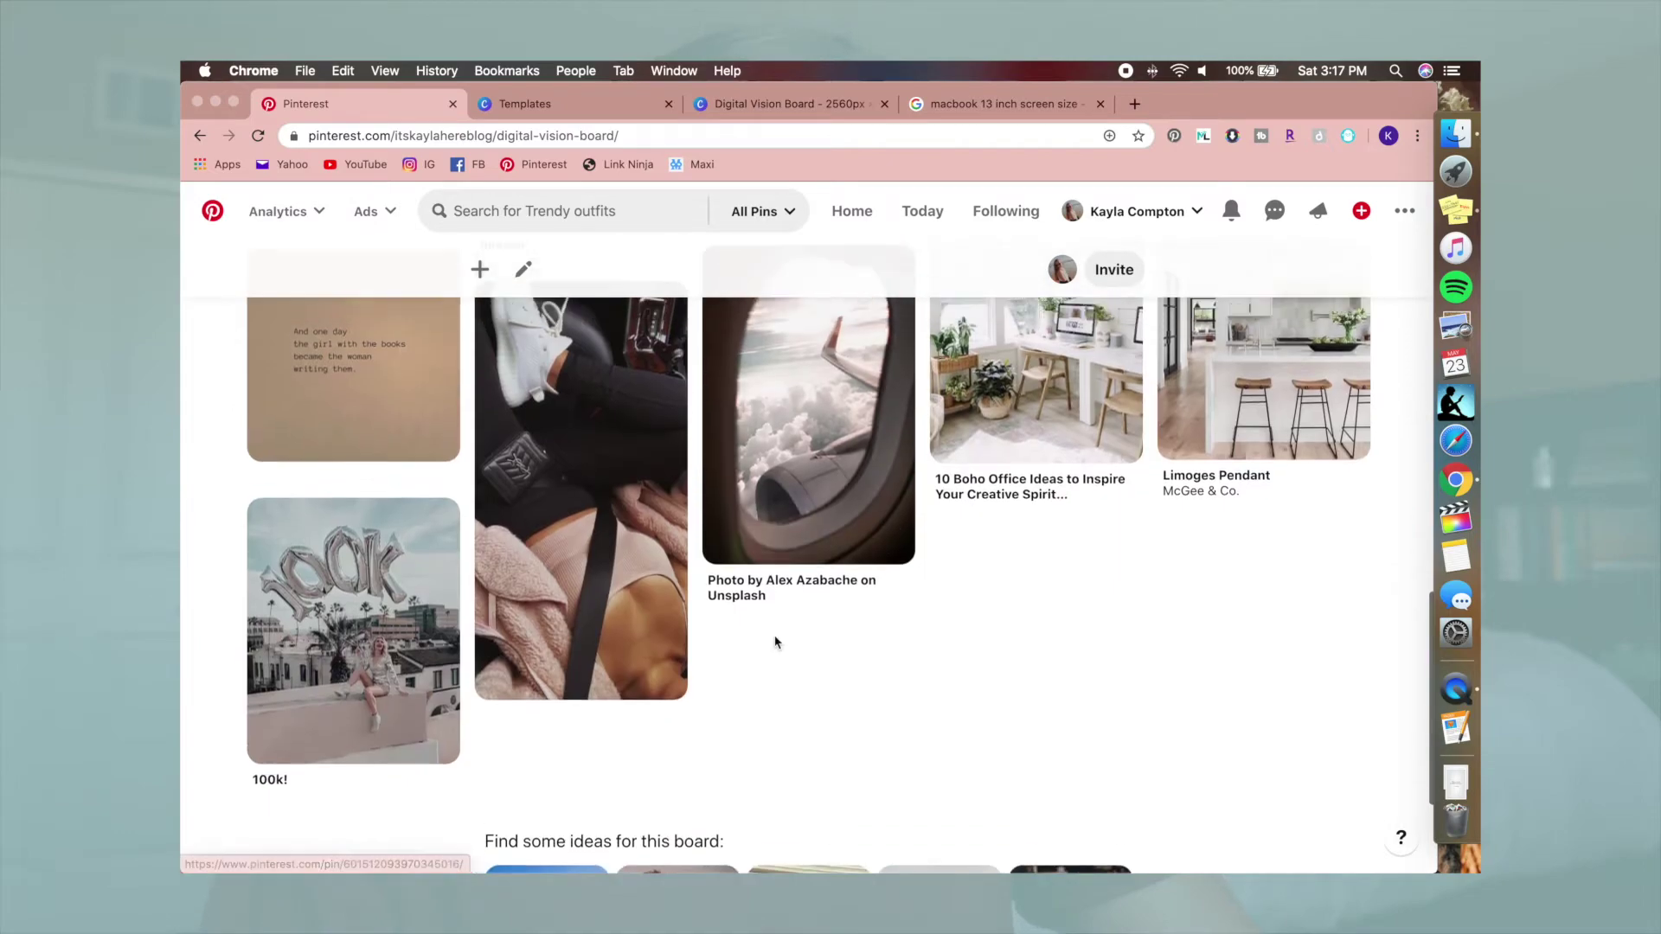
pyautogui.scroll(15, 776, 642)
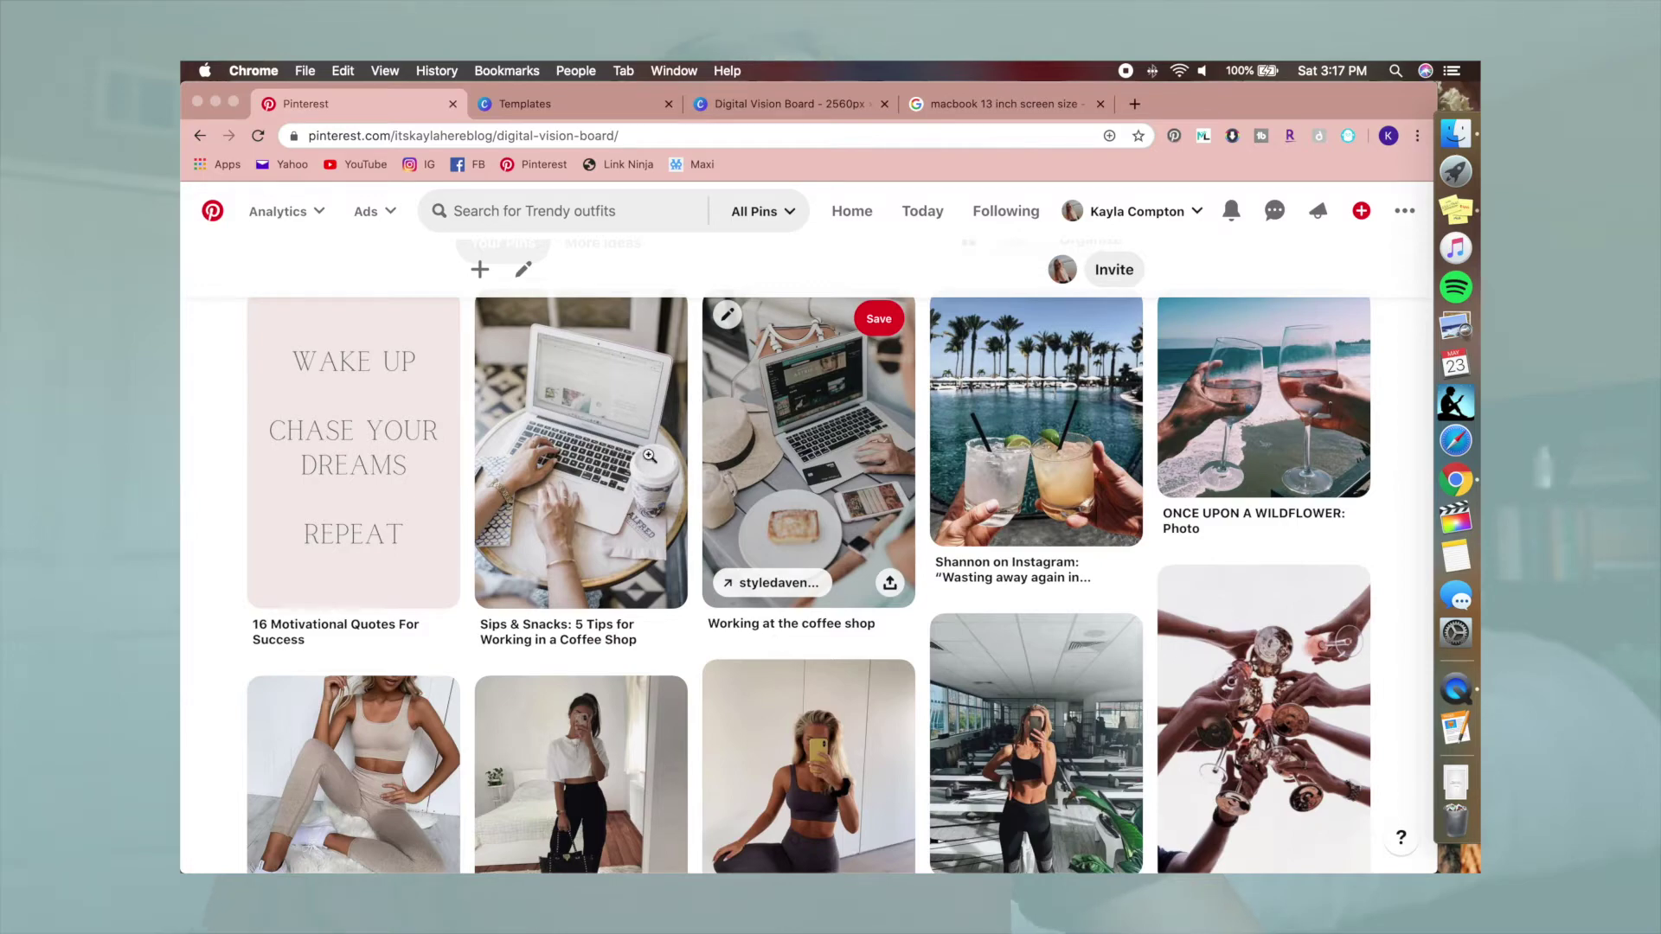
# - Open the 'Working at the coffee shop' pin to grab its image
pyautogui.click(804, 450)
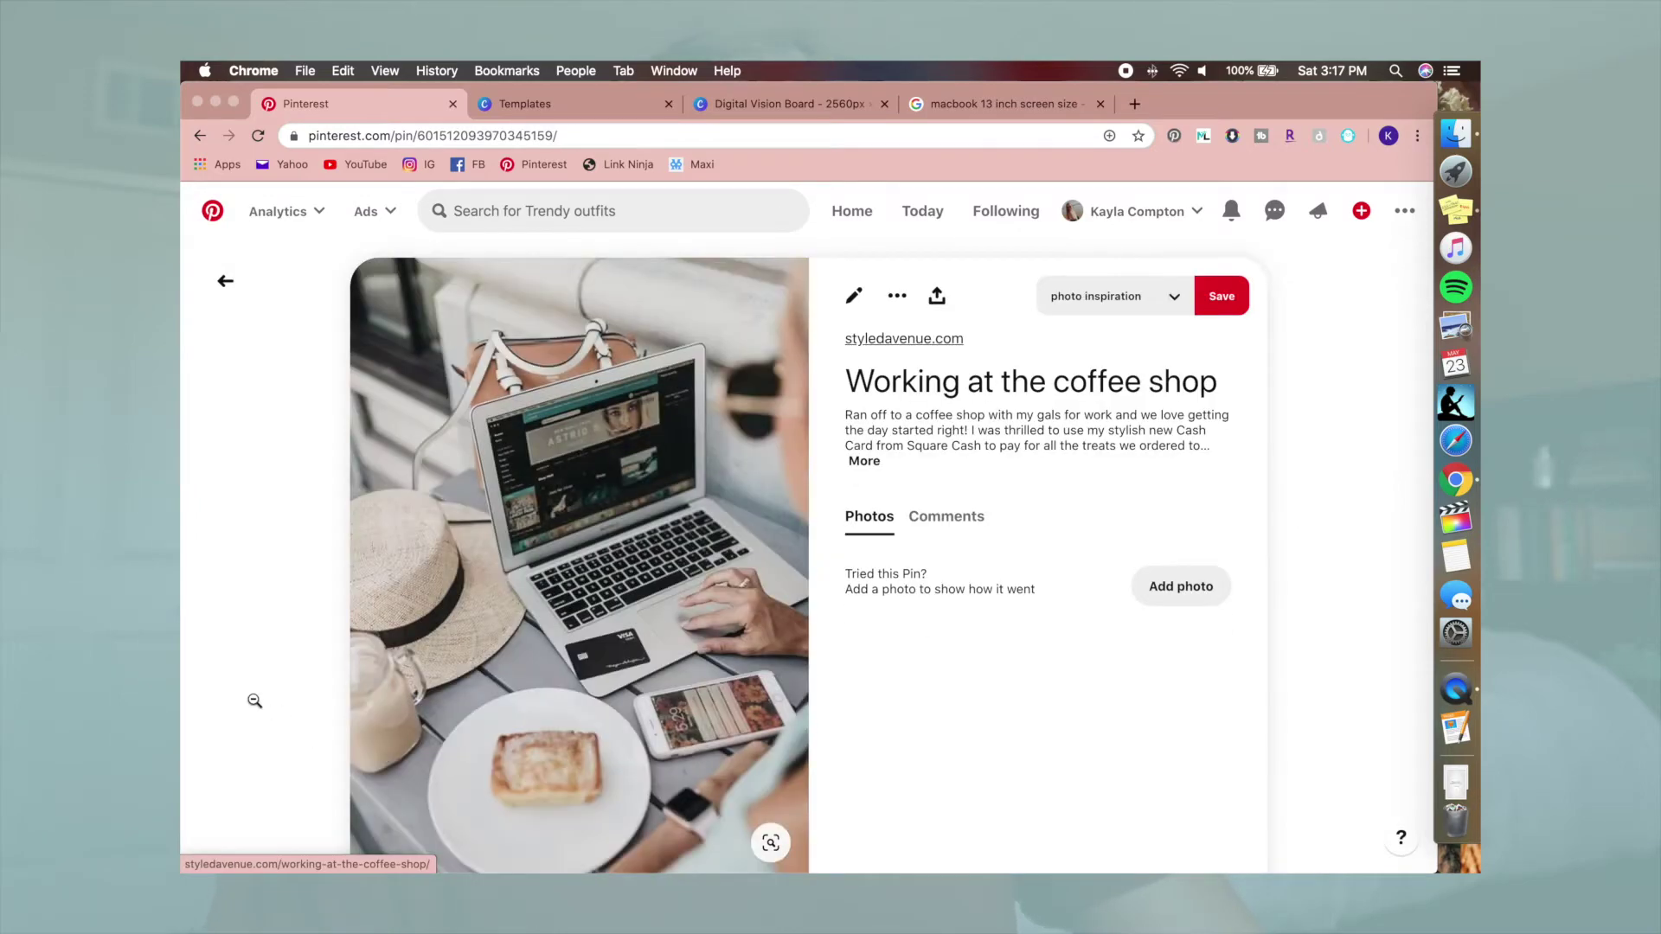
pyautogui.scroll(-1, 251, 697)
pyautogui.scroll(-3, 718, 660)
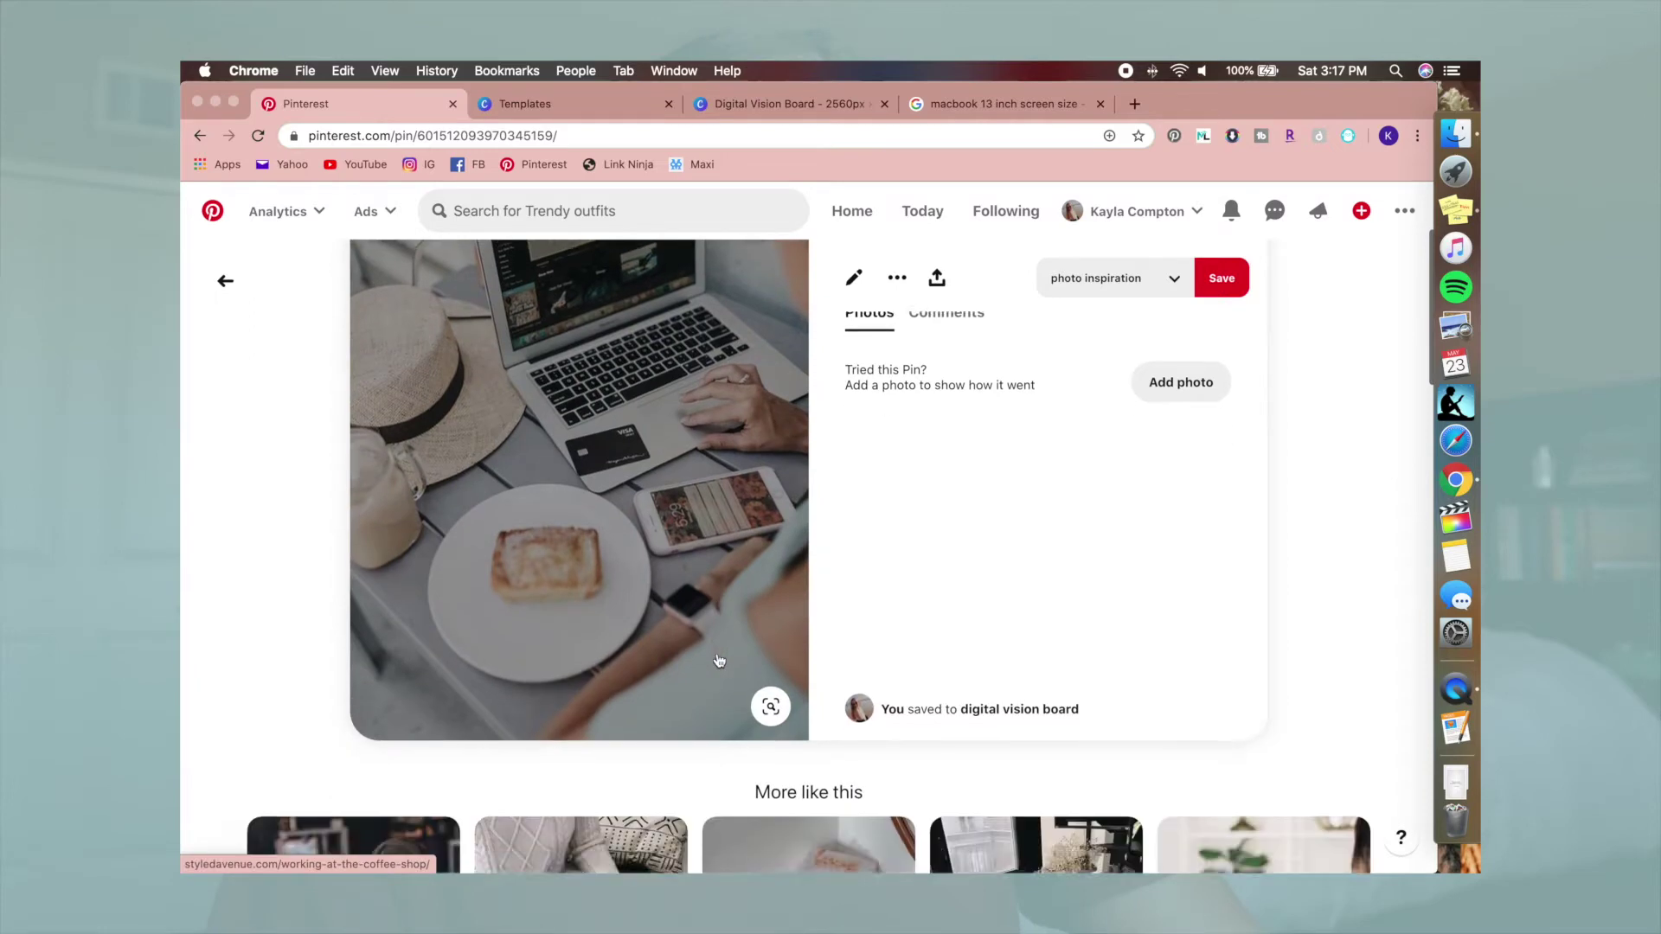
pyautogui.scroll(4, 718, 659)
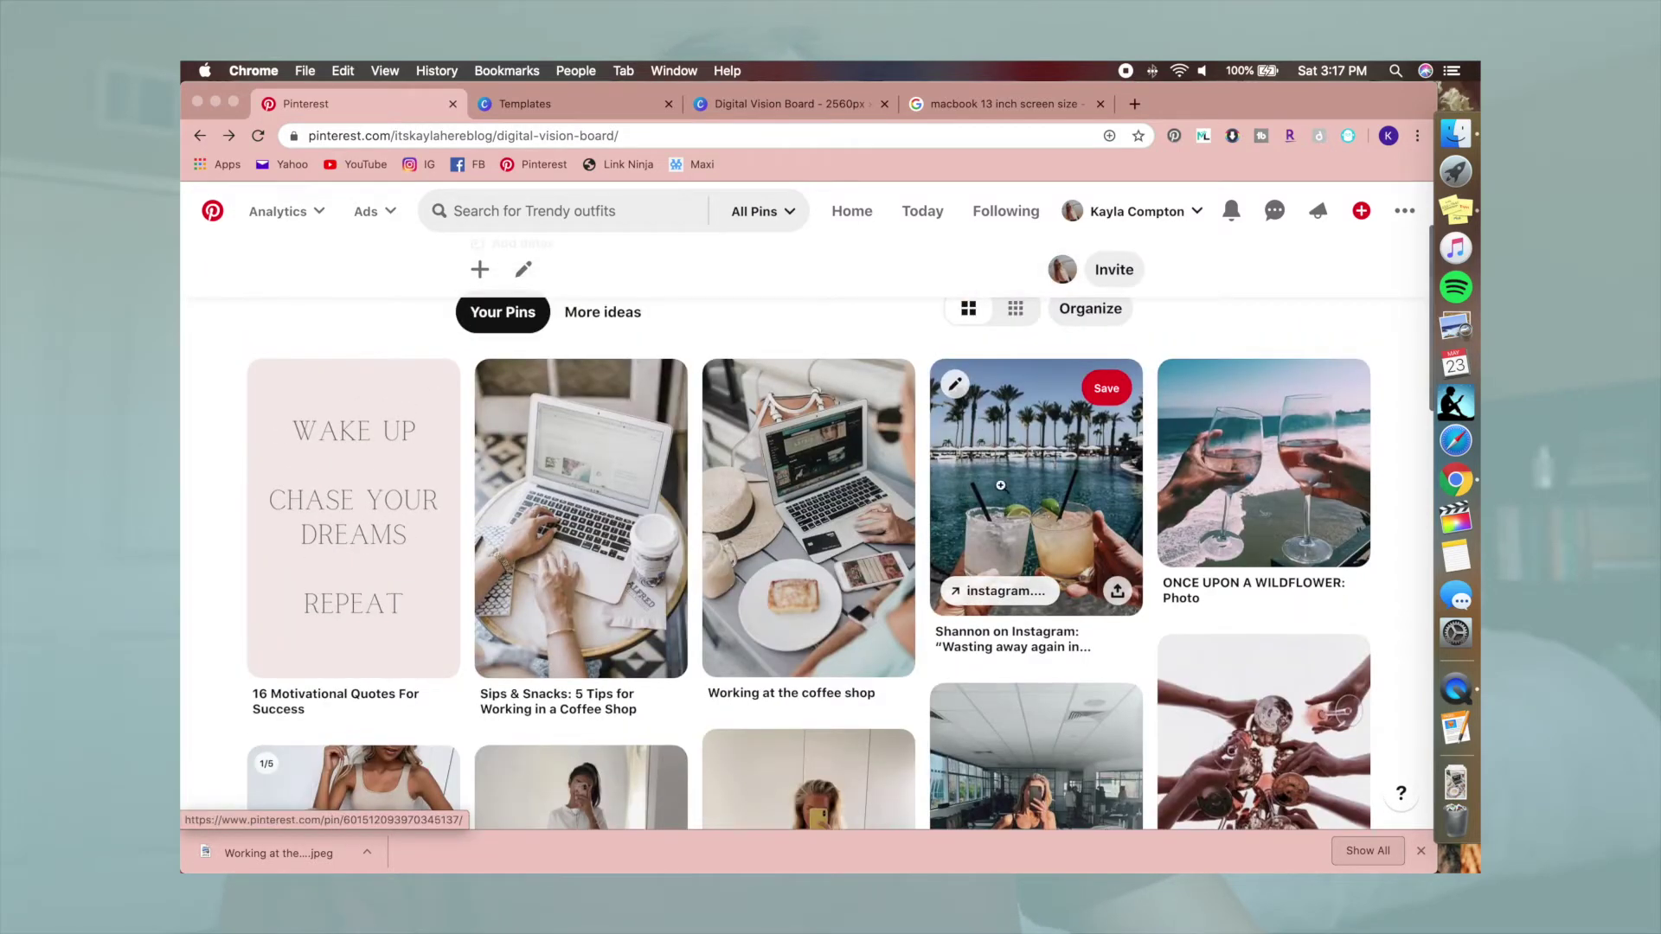
pyautogui.click(809, 519)
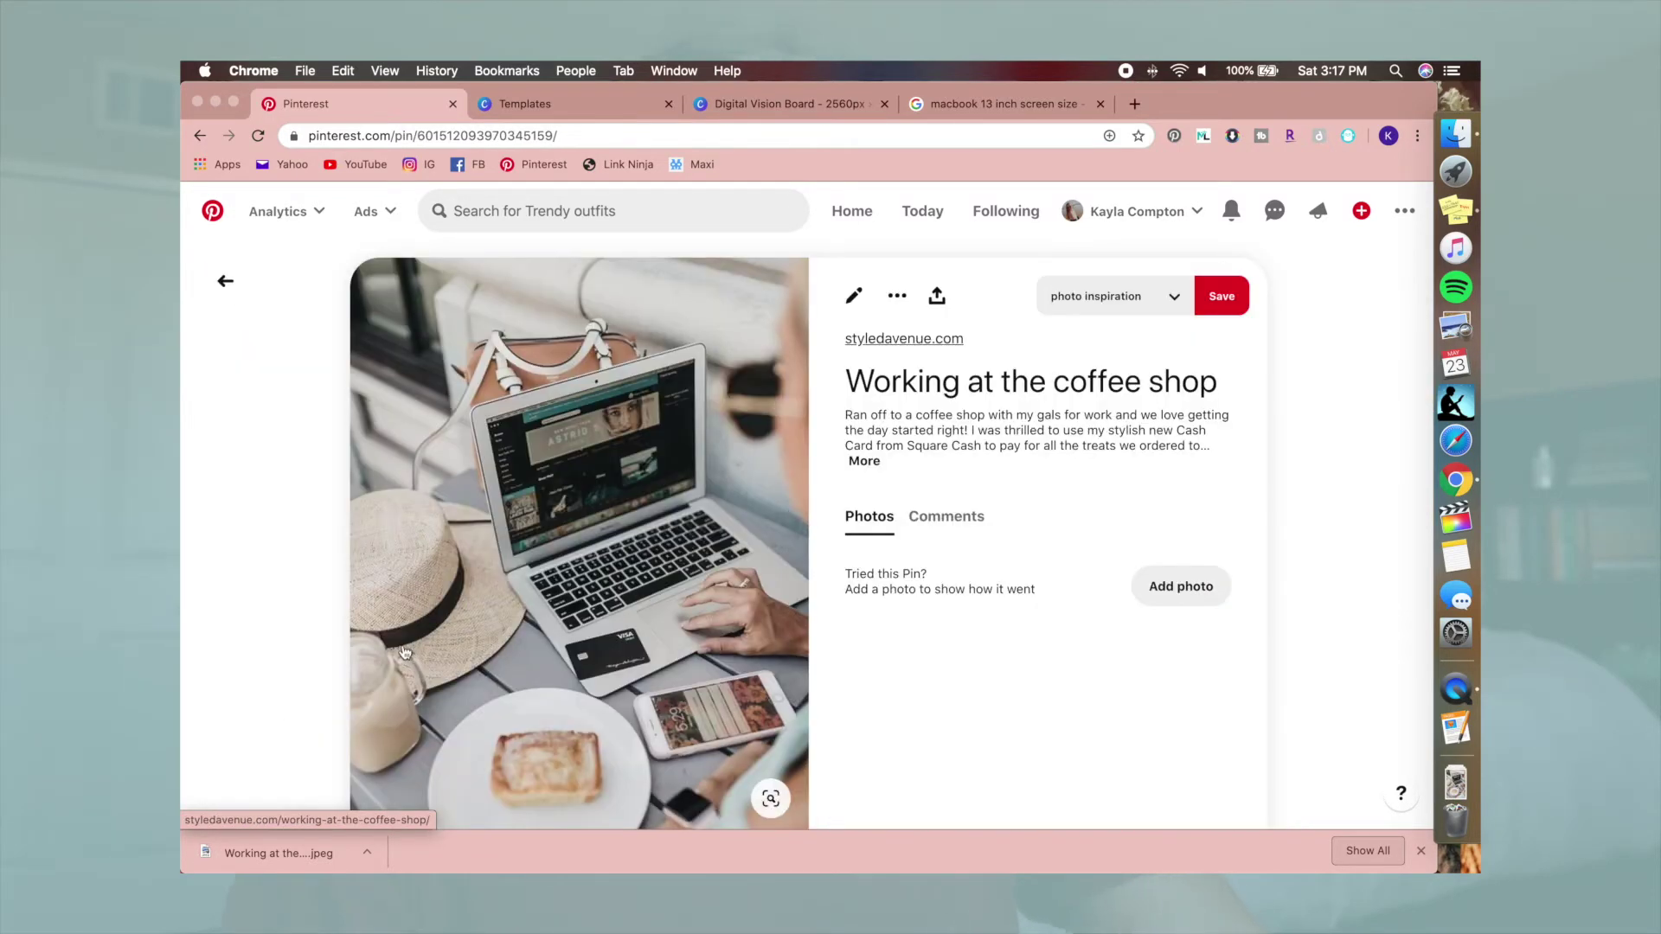
pyautogui.scroll(-3, 304, 810)
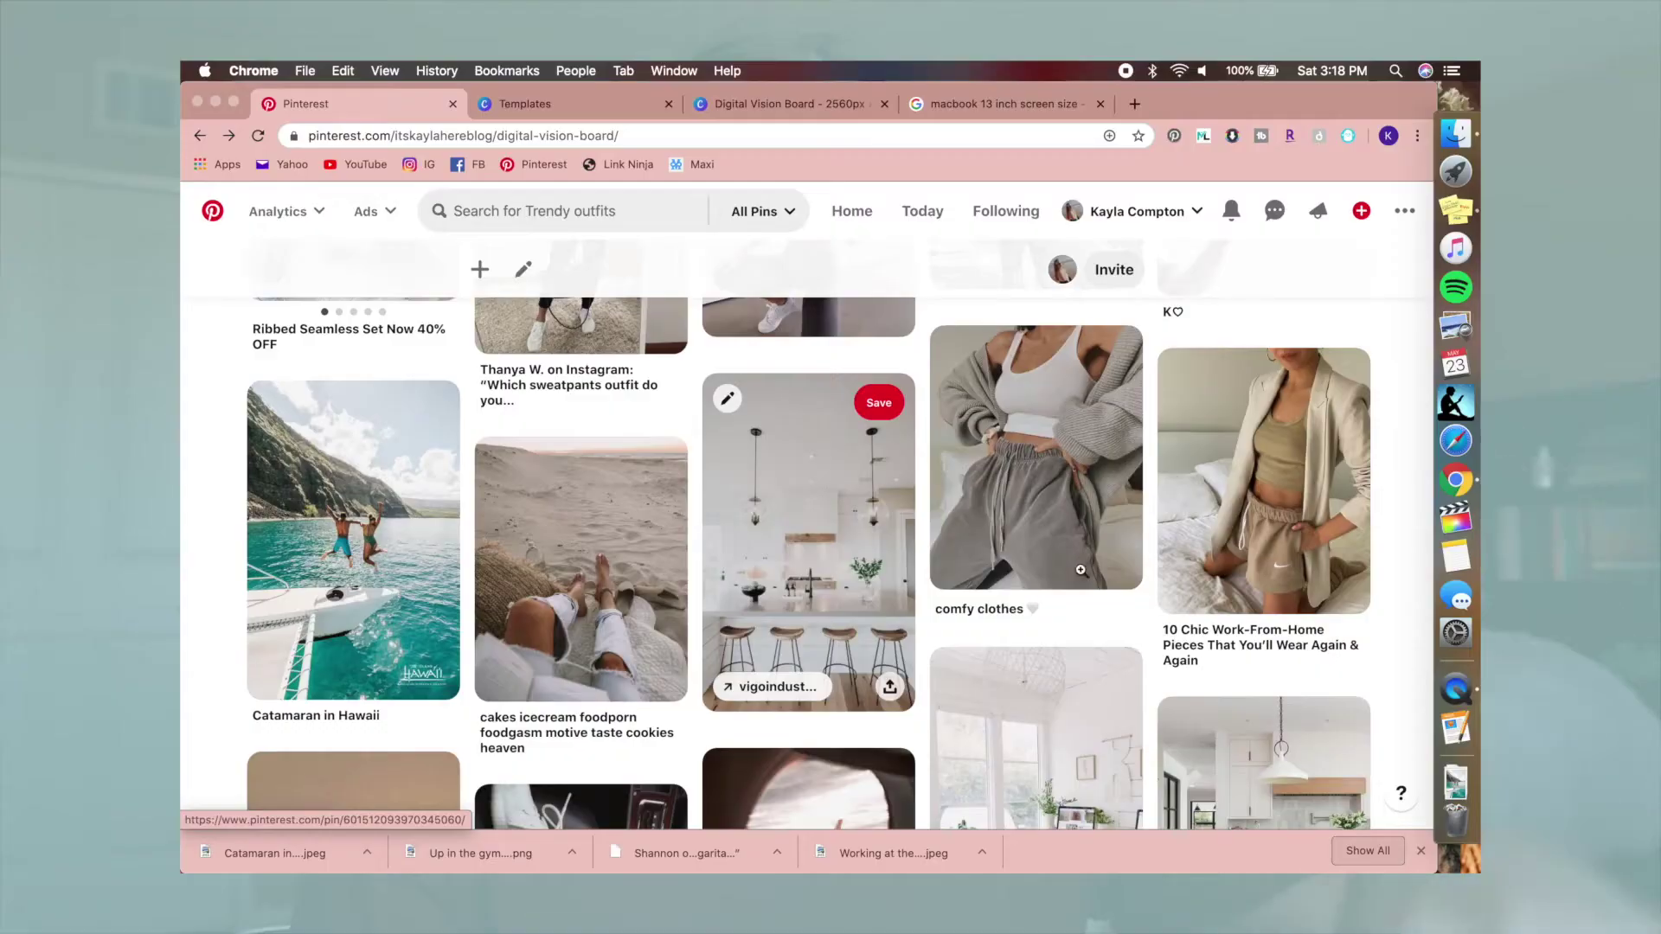
# - Open the comfy clothes and gym selfie pins, then return to the digital vision board
pyautogui.click(983, 427)
pyautogui.scroll(-1, 686, 582)
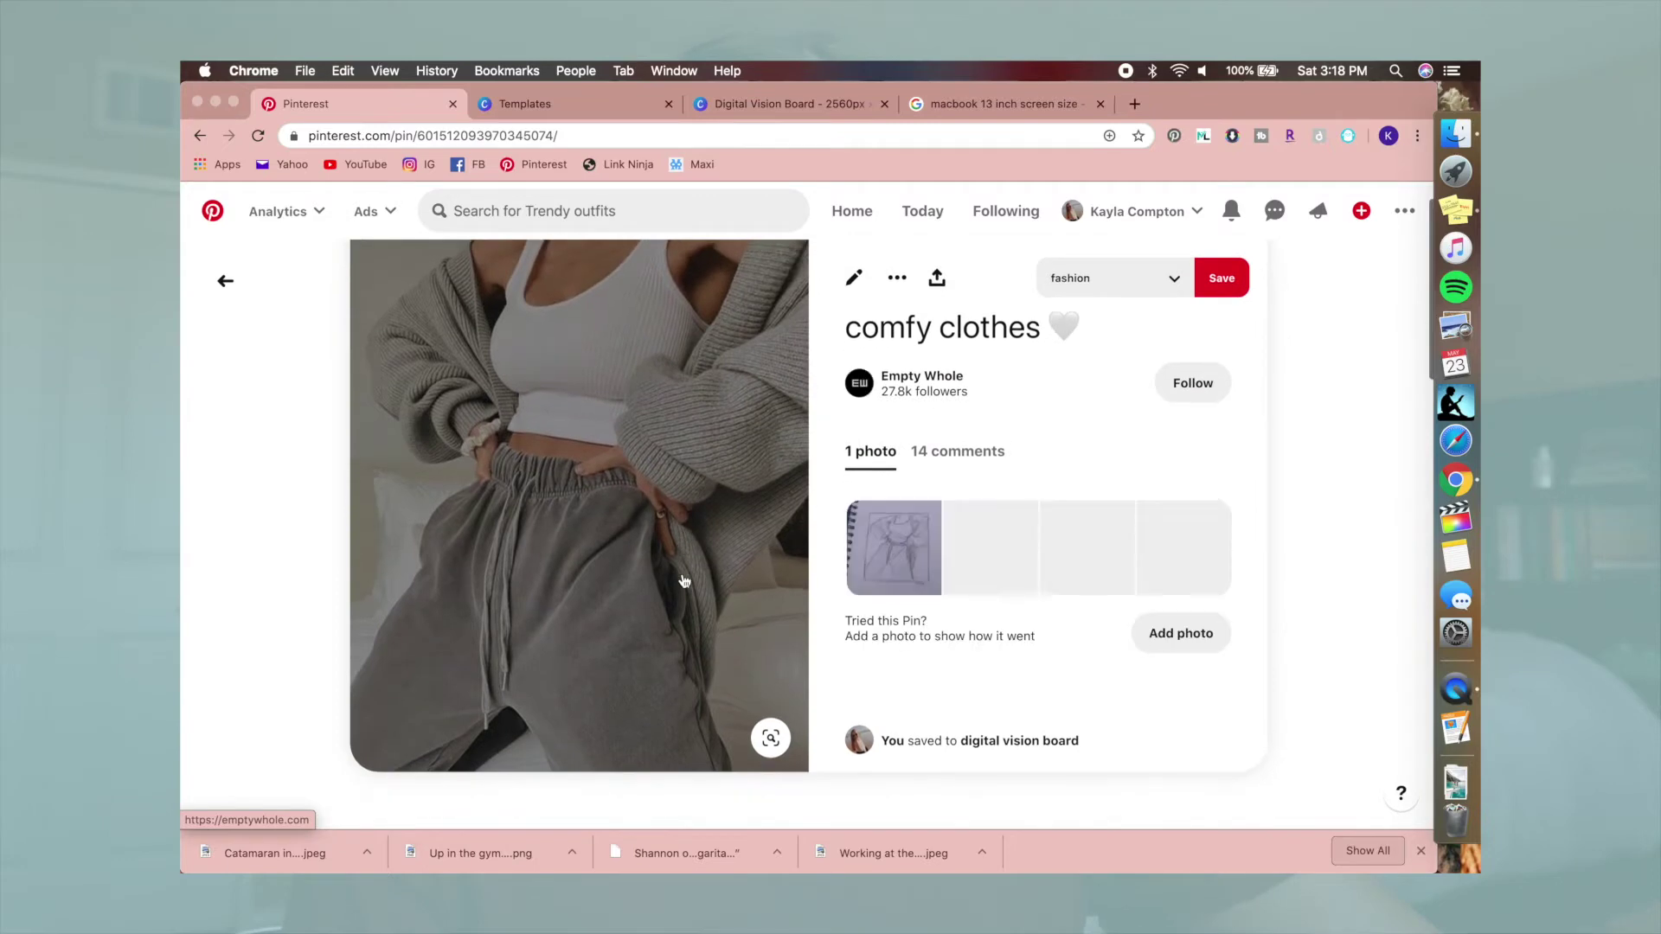
pyautogui.scroll(1, 1095, 635)
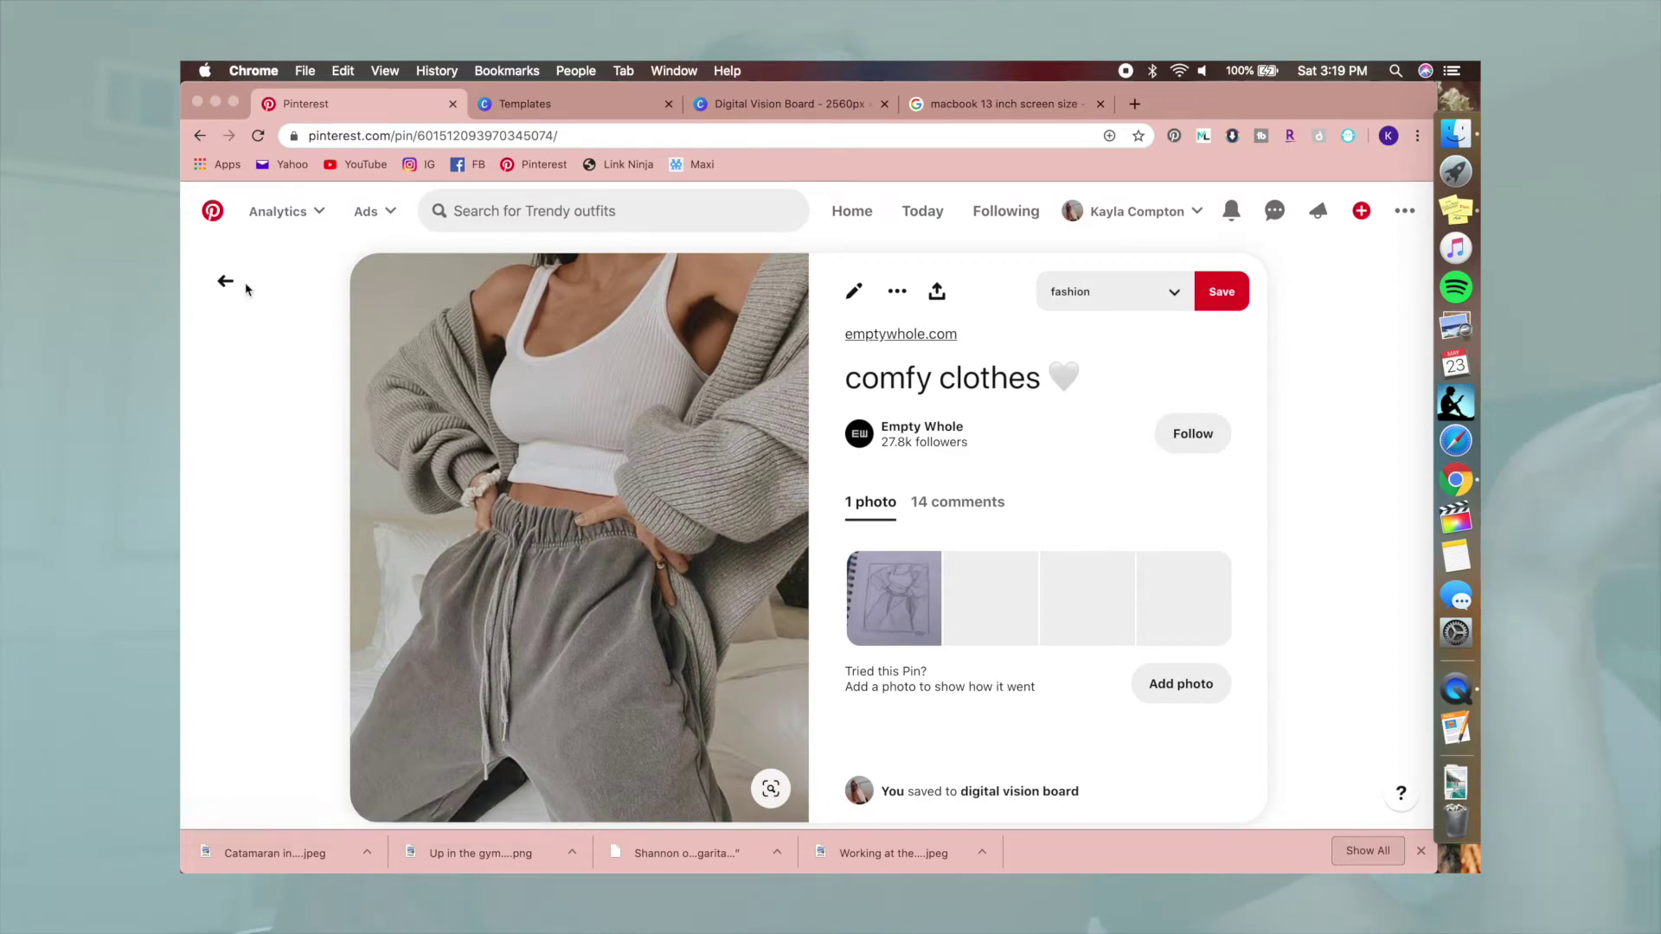
pyautogui.scroll(6, 664, 715)
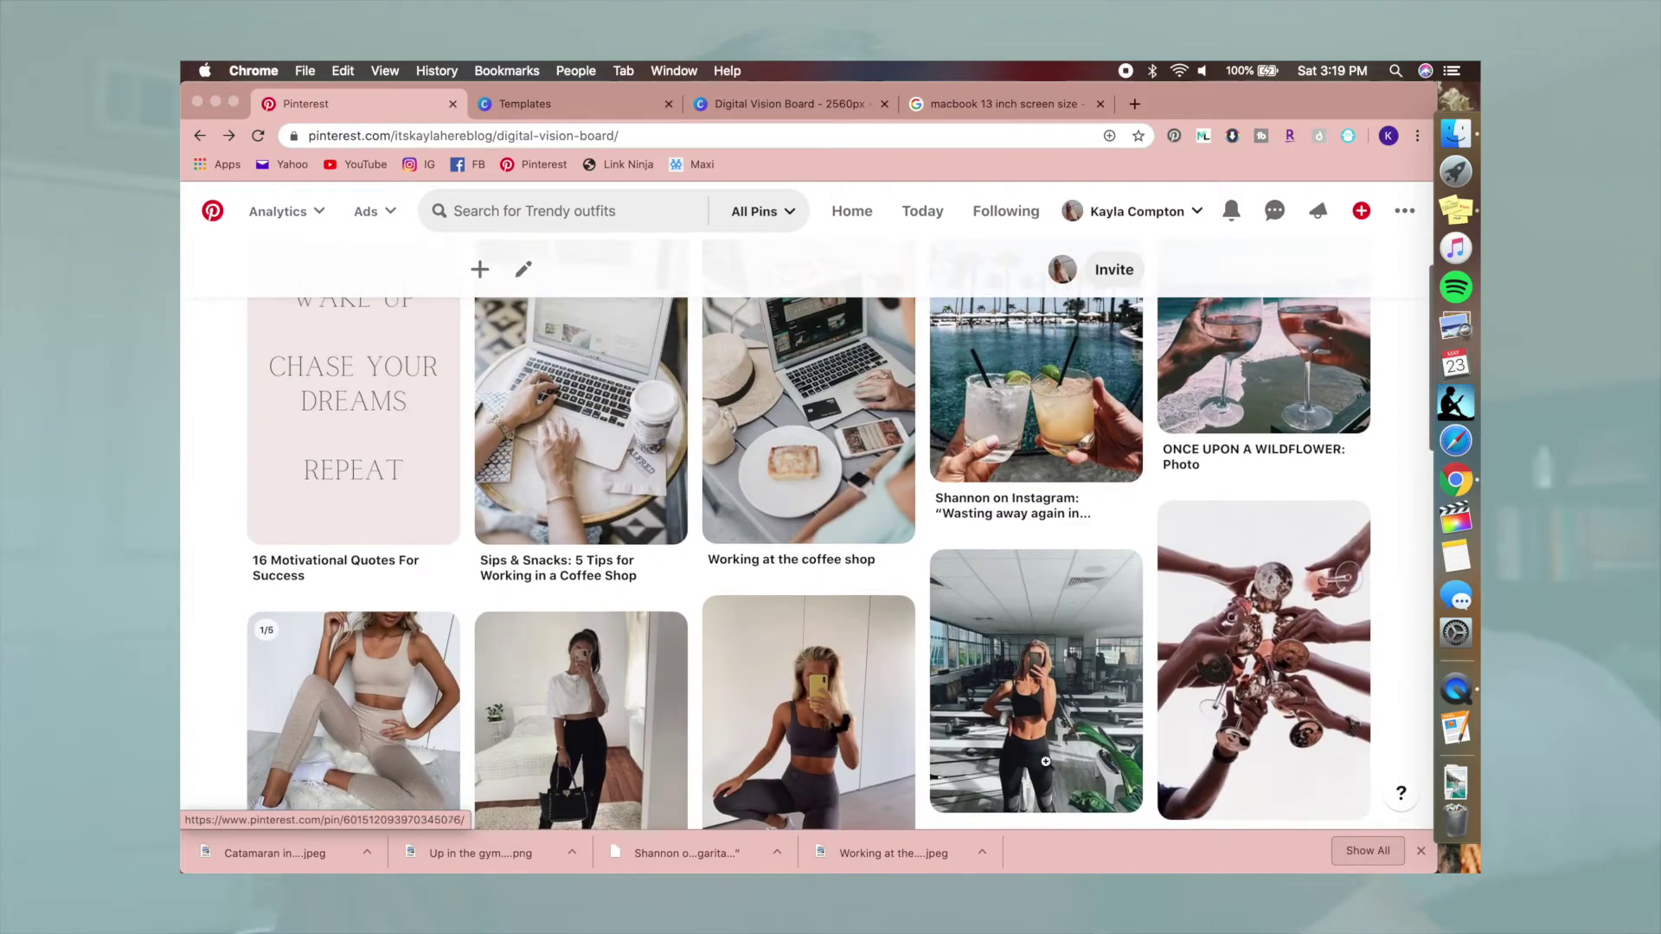
pyautogui.scroll(-3, 663, 715)
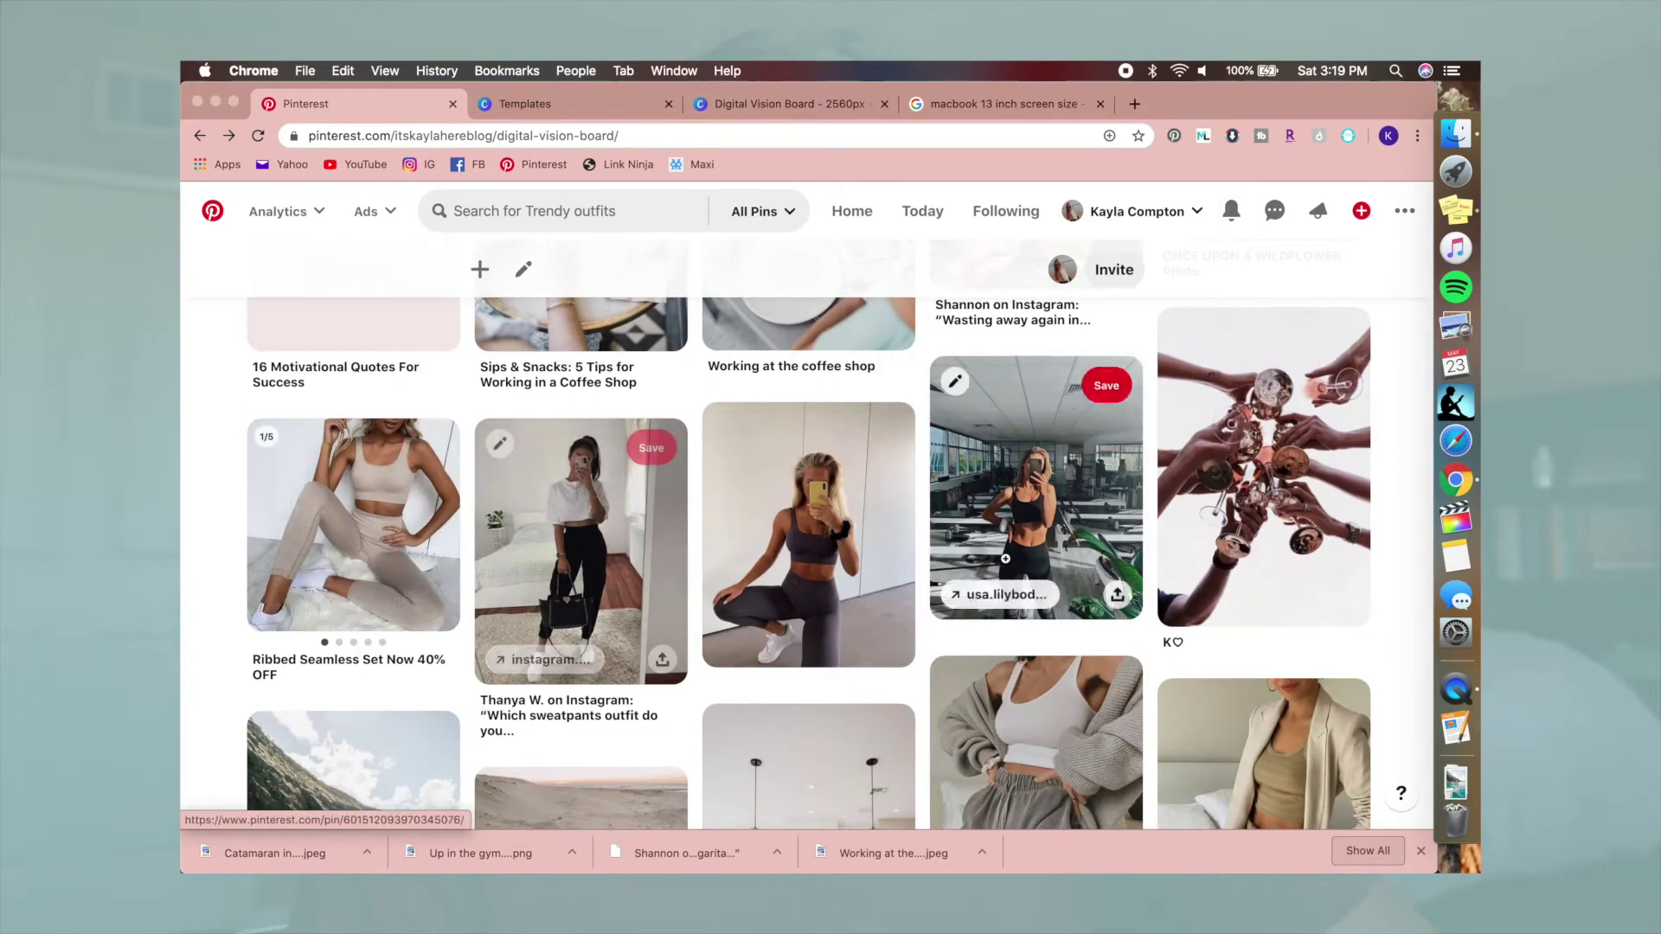
pyautogui.click(1029, 485)
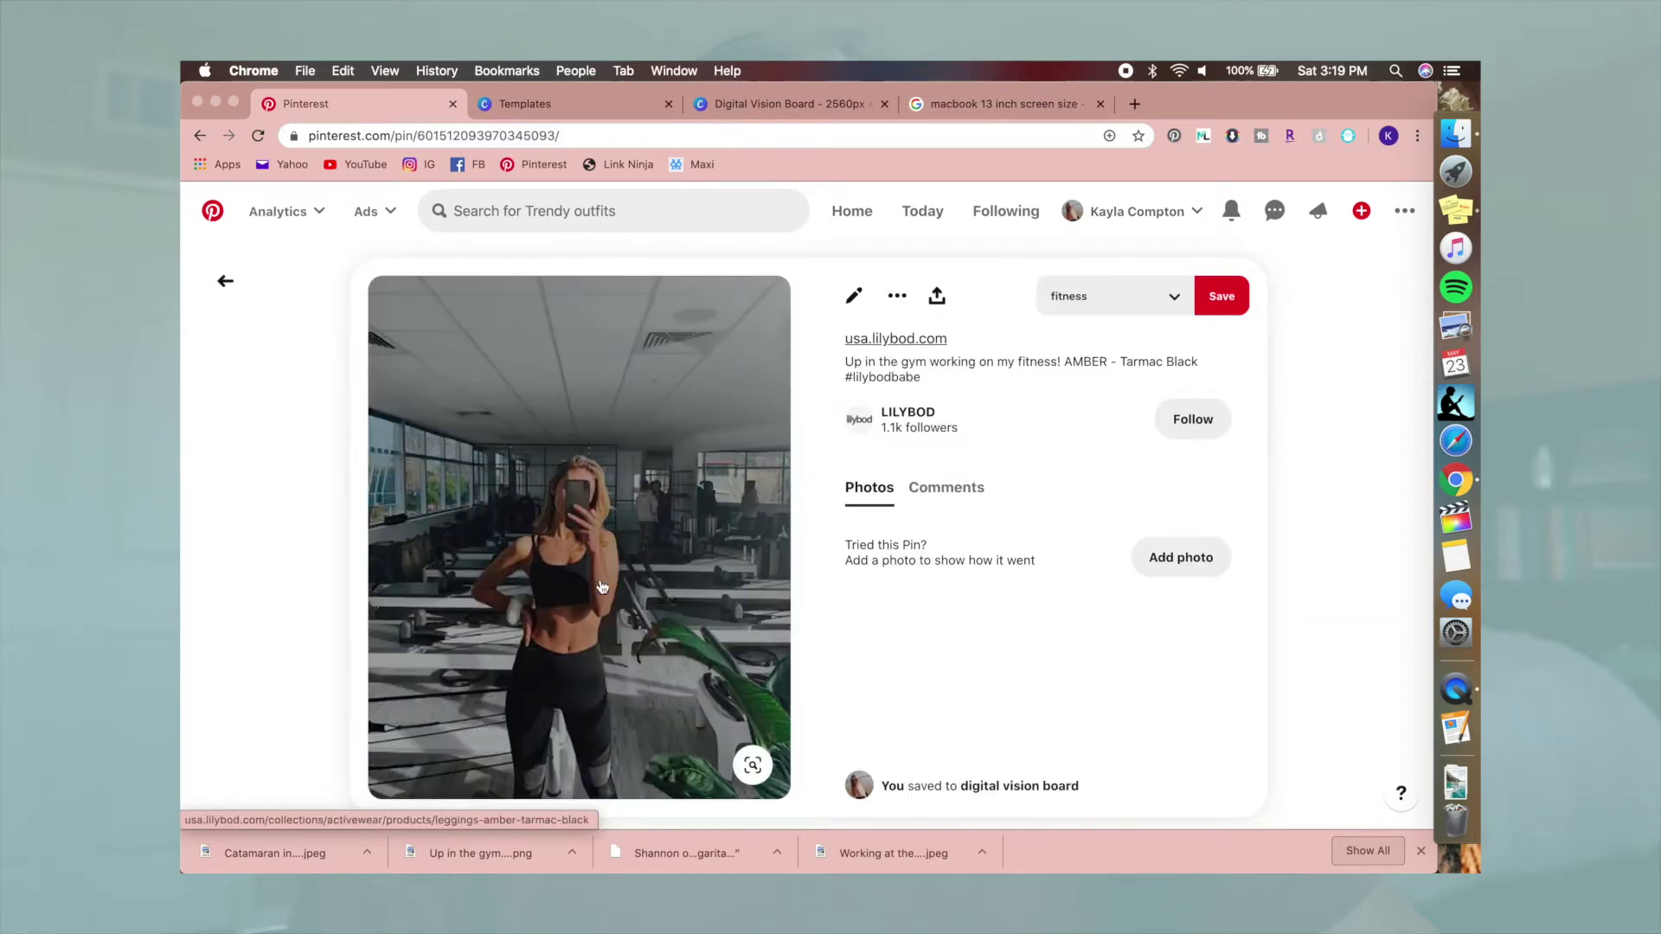
pyautogui.click(224, 282)
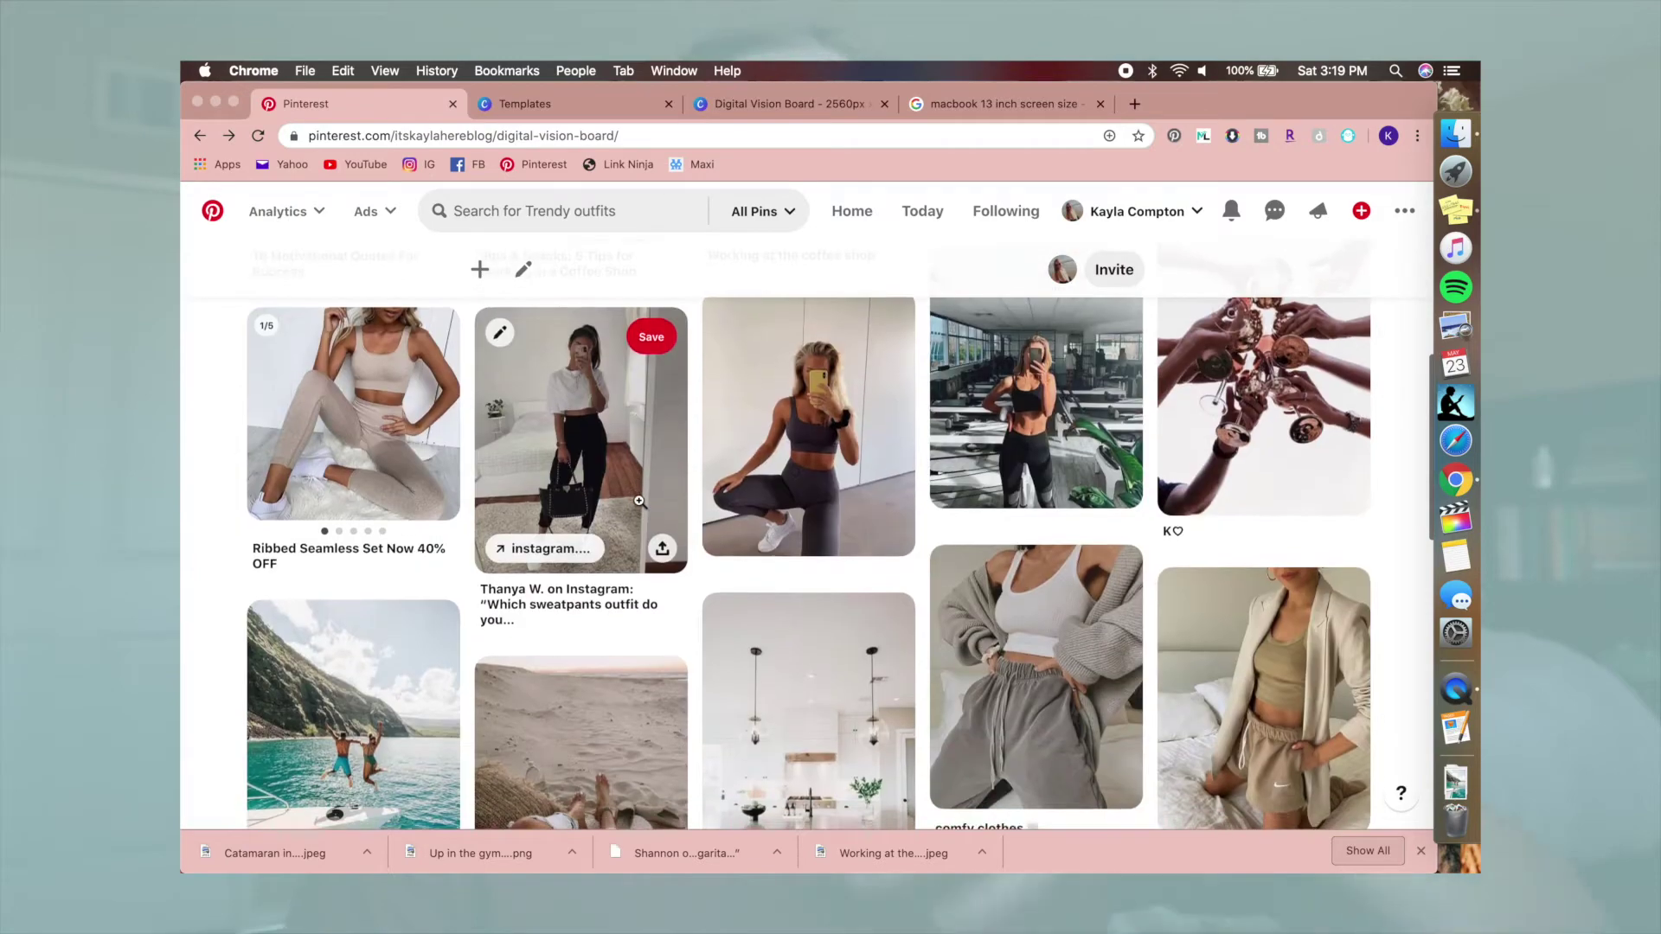
pyautogui.scroll(-6, 640, 502)
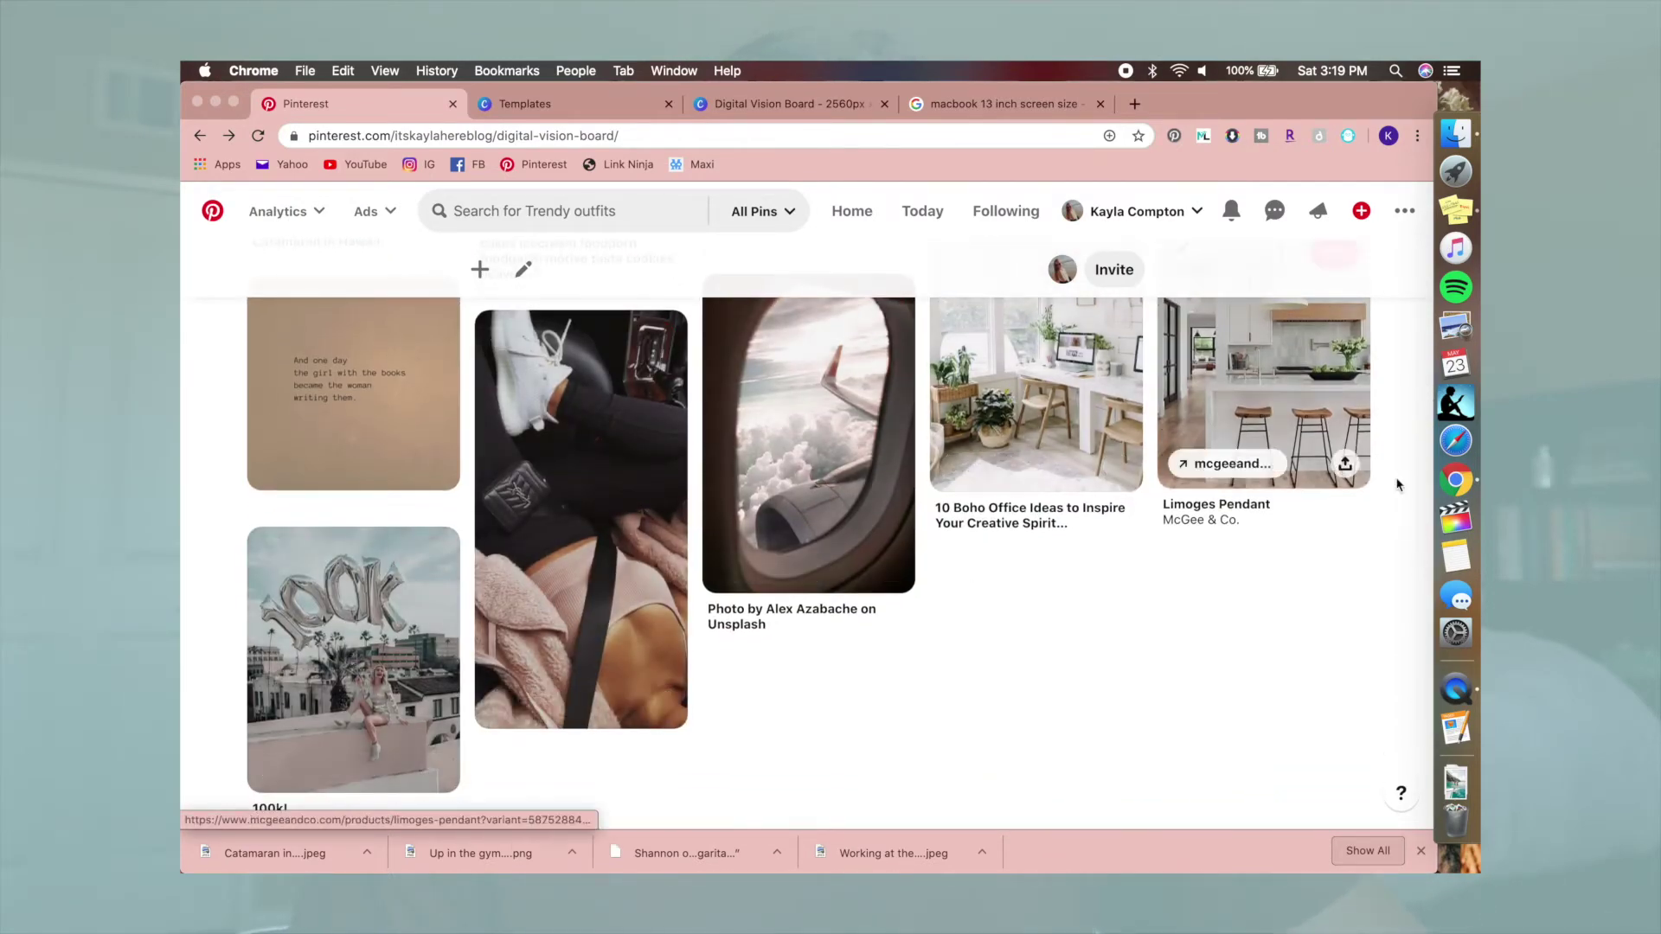
pyautogui.scroll(5, 1077, 461)
pyautogui.scroll(7, 1076, 461)
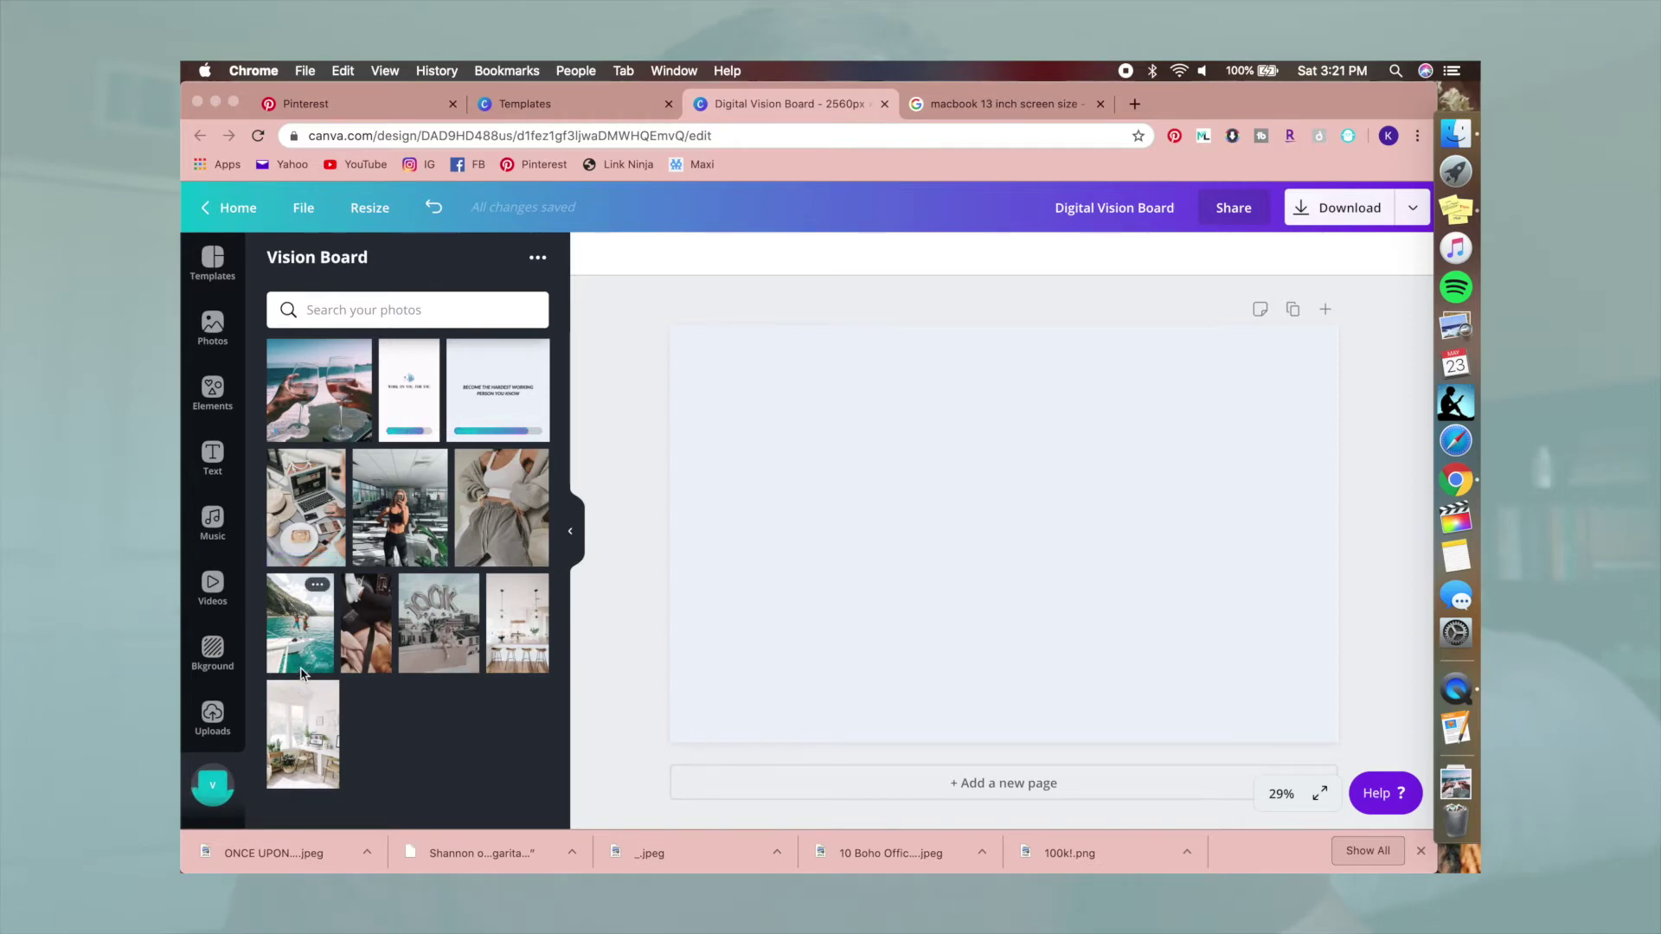
# - Add the Hawaii boat, gym and wine-glasses photos, cropping and placing them across the top
pyautogui.click(302, 625)
pyautogui.moveTo(1010, 572); pyautogui.dragTo(776, 517)
pyautogui.doubleClick(777, 517)
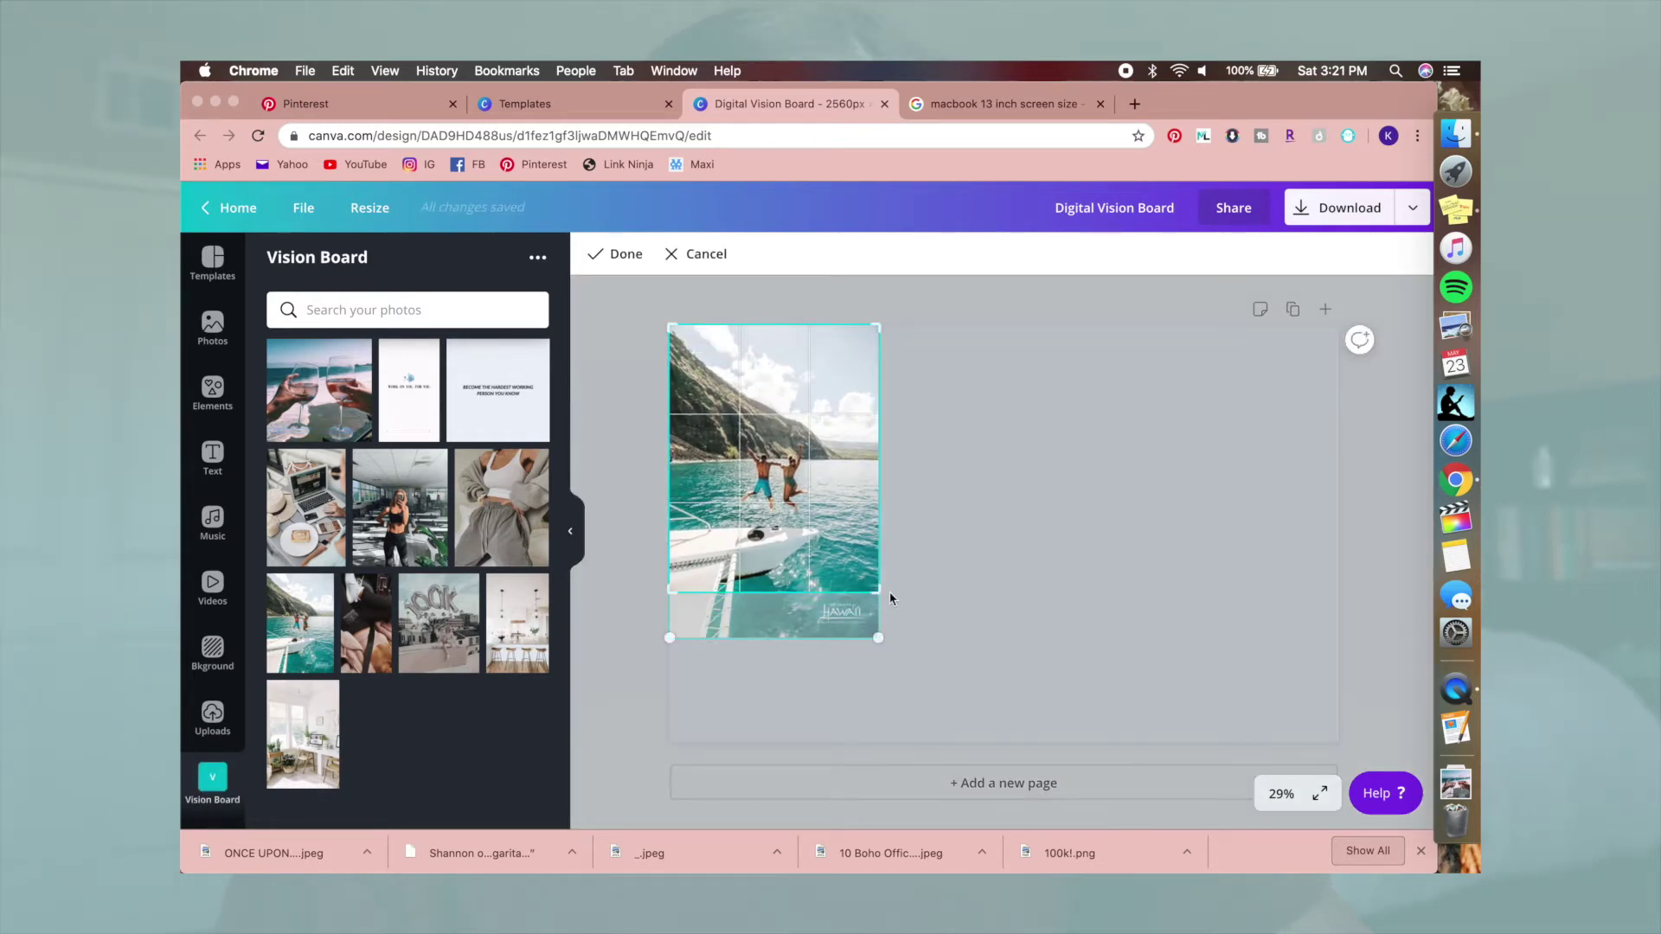
pyautogui.click(623, 253)
pyautogui.click(394, 515)
pyautogui.moveTo(1034, 522); pyautogui.dragTo(975, 491)
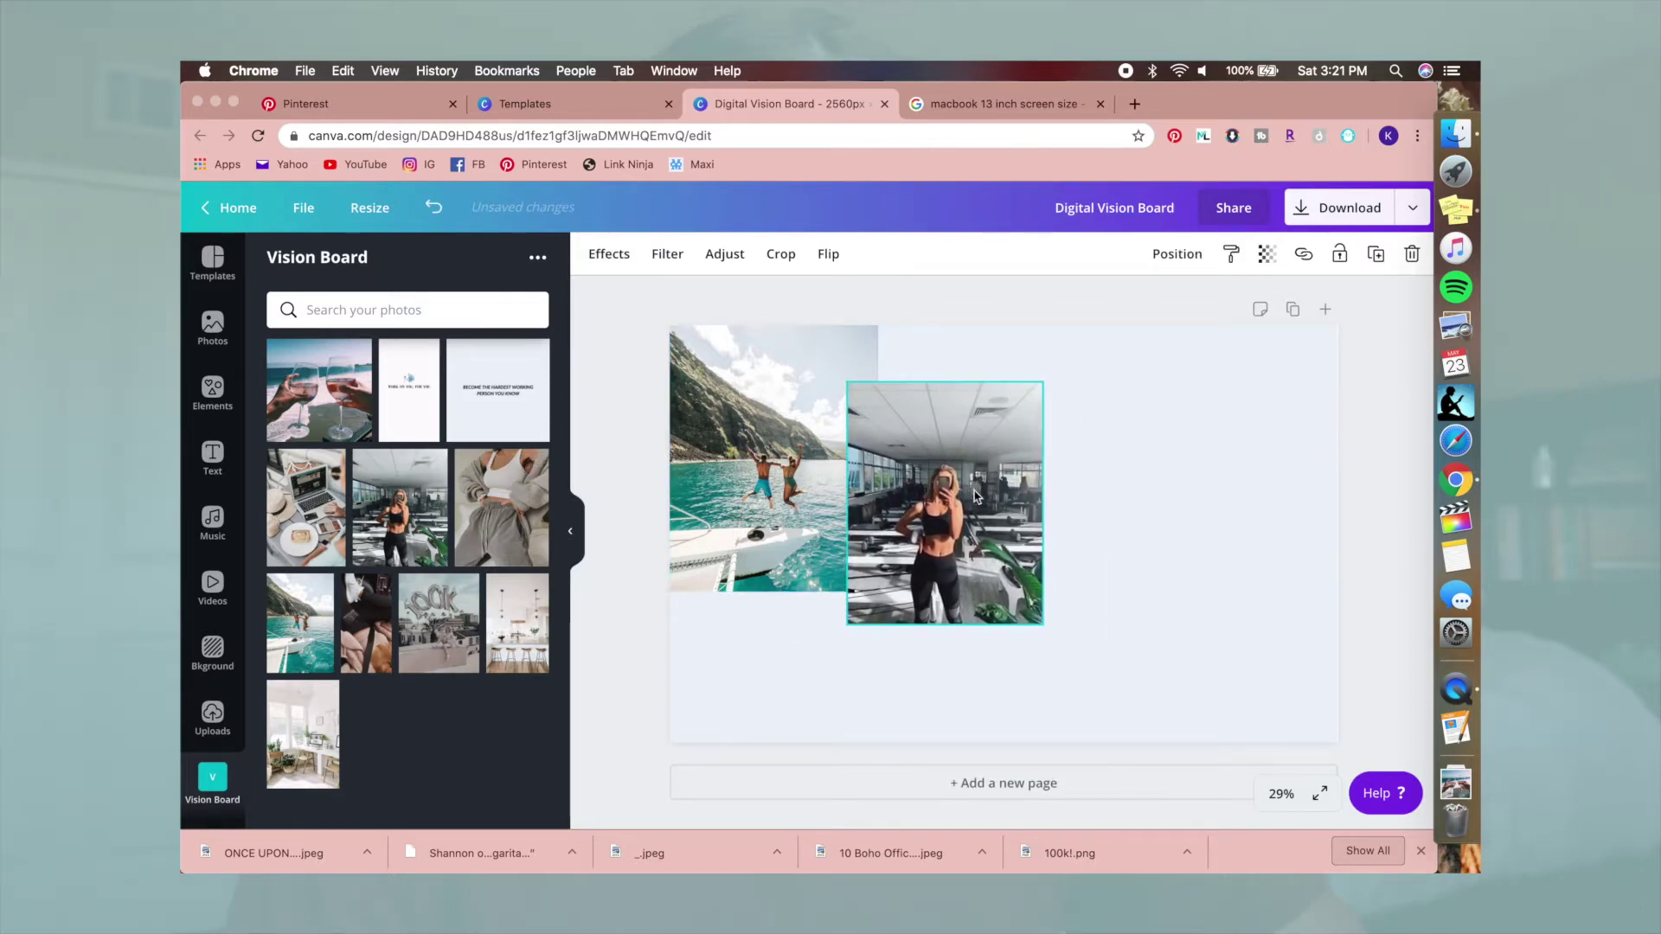
pyautogui.click(330, 403)
pyautogui.moveTo(978, 557); pyautogui.dragTo(1188, 471)
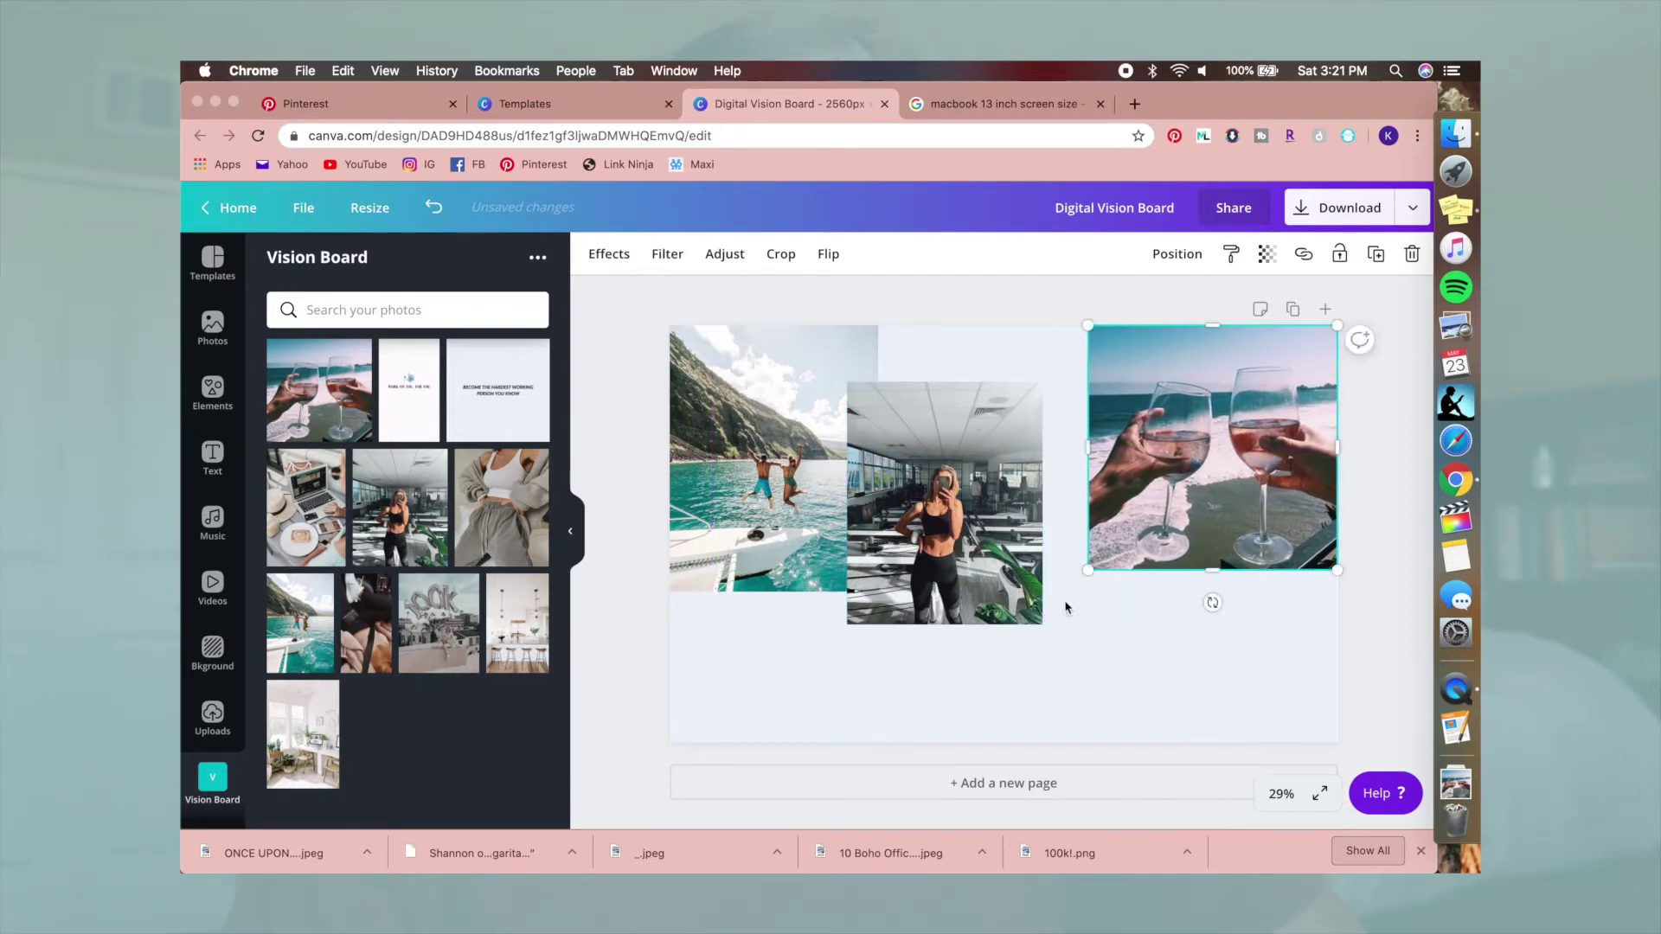
pyautogui.moveTo(1090, 566); pyautogui.dragTo(1135, 528)
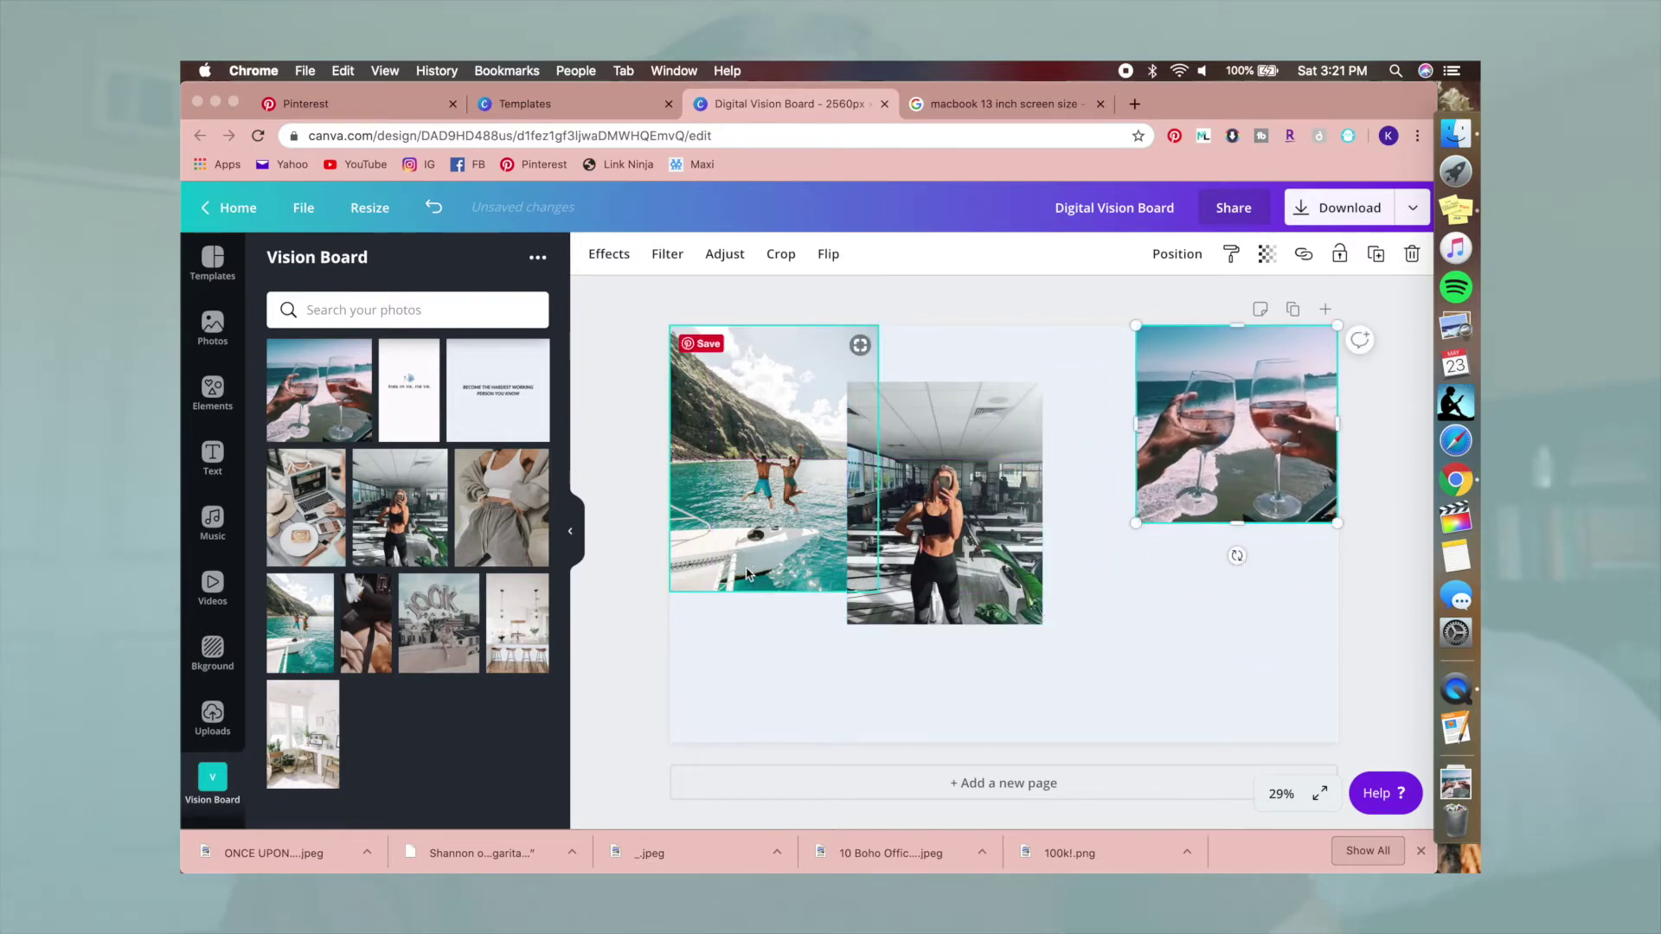
# - Add the sweatpants and kitchen photos and arrange them with the wine glasses in an overlapping layout
pyautogui.click(505, 541)
pyautogui.moveTo(899, 576); pyautogui.dragTo(1230, 669)
pyautogui.press('super+z')
pyautogui.moveTo(1198, 564); pyautogui.dragTo(1236, 570)
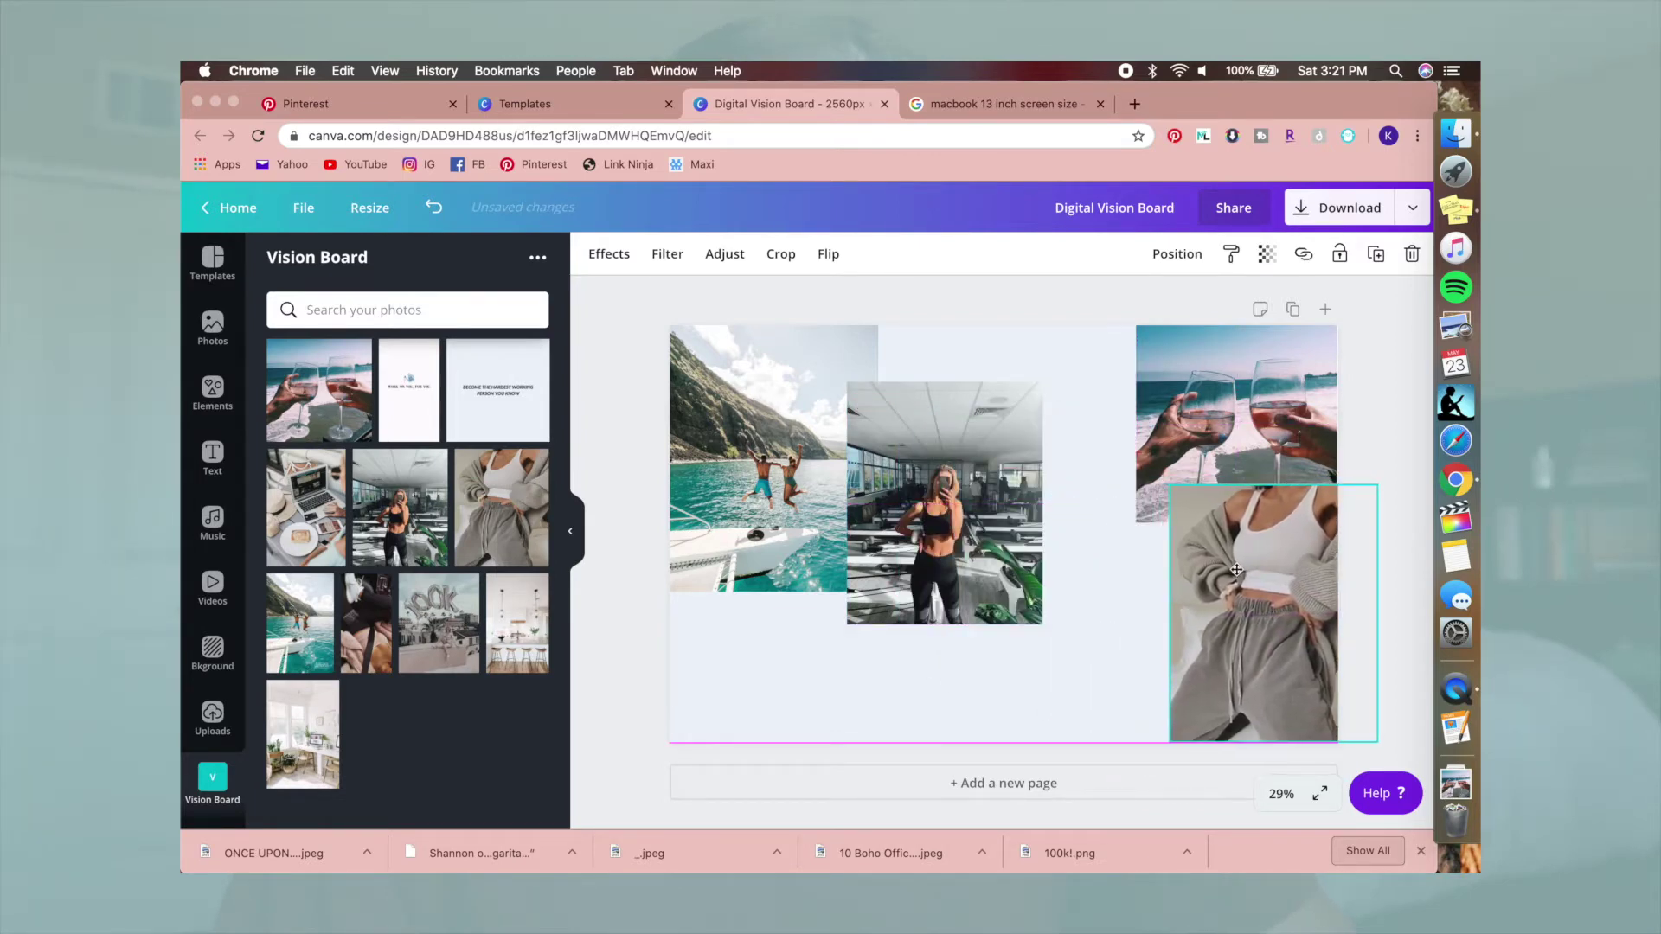
pyautogui.click(510, 615)
pyautogui.moveTo(1048, 523); pyautogui.dragTo(1075, 557)
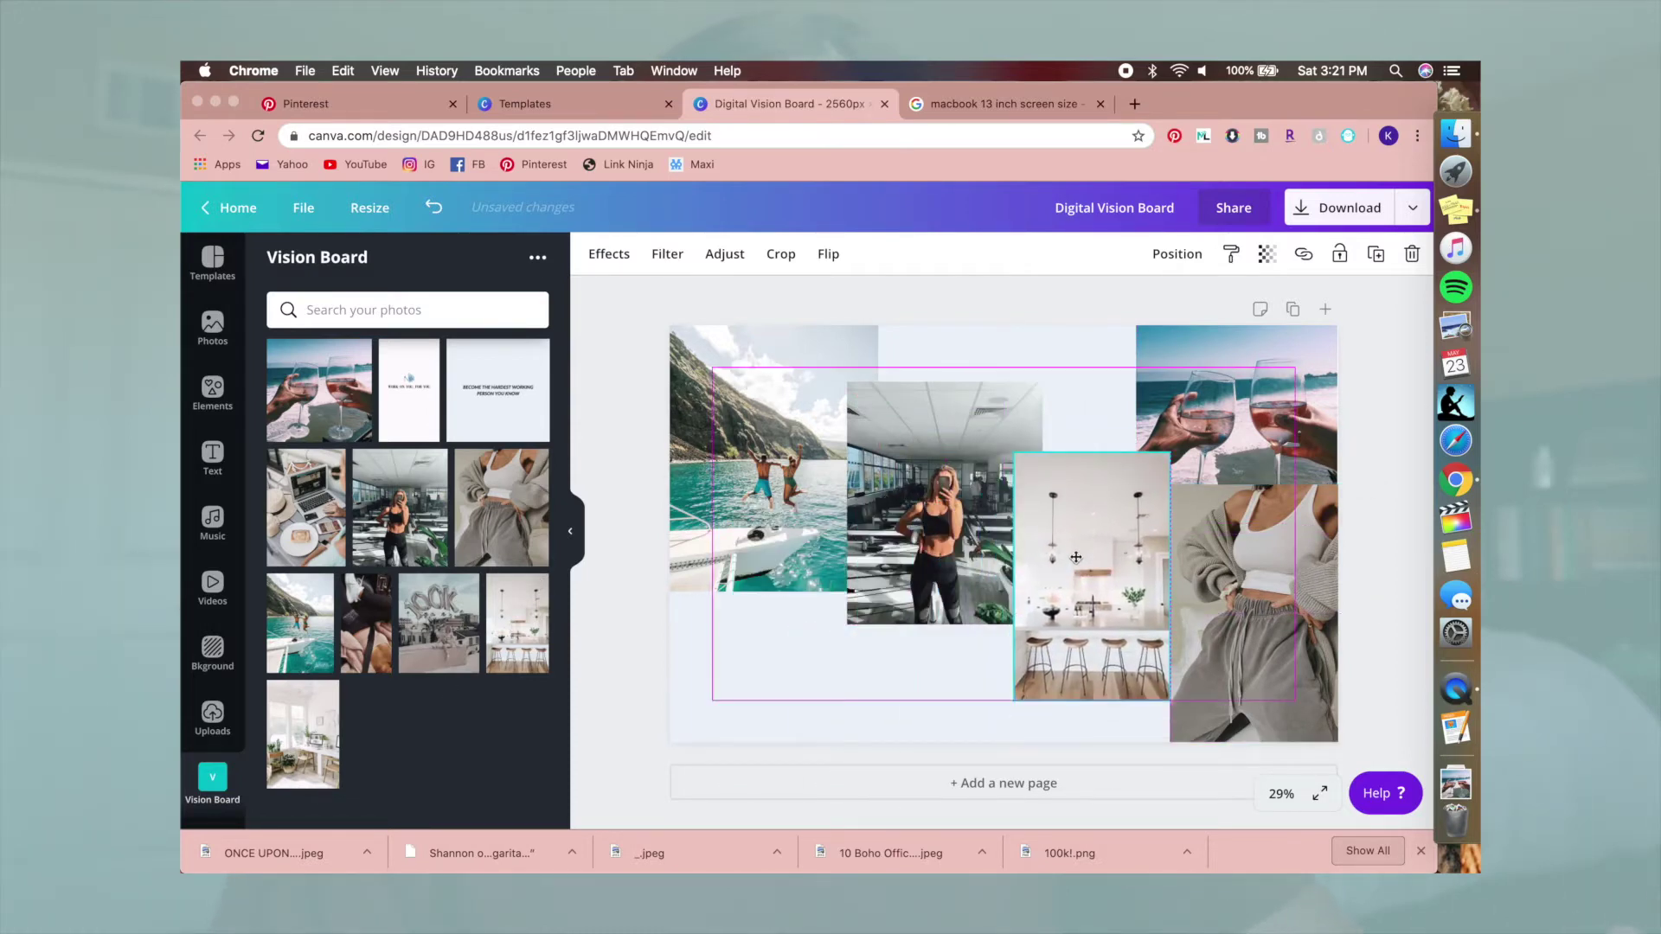
pyautogui.moveTo(1206, 578); pyautogui.dragTo(757, 664)
pyautogui.moveTo(1085, 588); pyautogui.dragTo(1254, 638)
pyautogui.moveTo(1242, 486); pyautogui.dragTo(1194, 487)
pyautogui.moveTo(1252, 584); pyautogui.dragTo(1261, 427)
pyautogui.moveTo(1127, 393); pyautogui.dragTo(1122, 575)
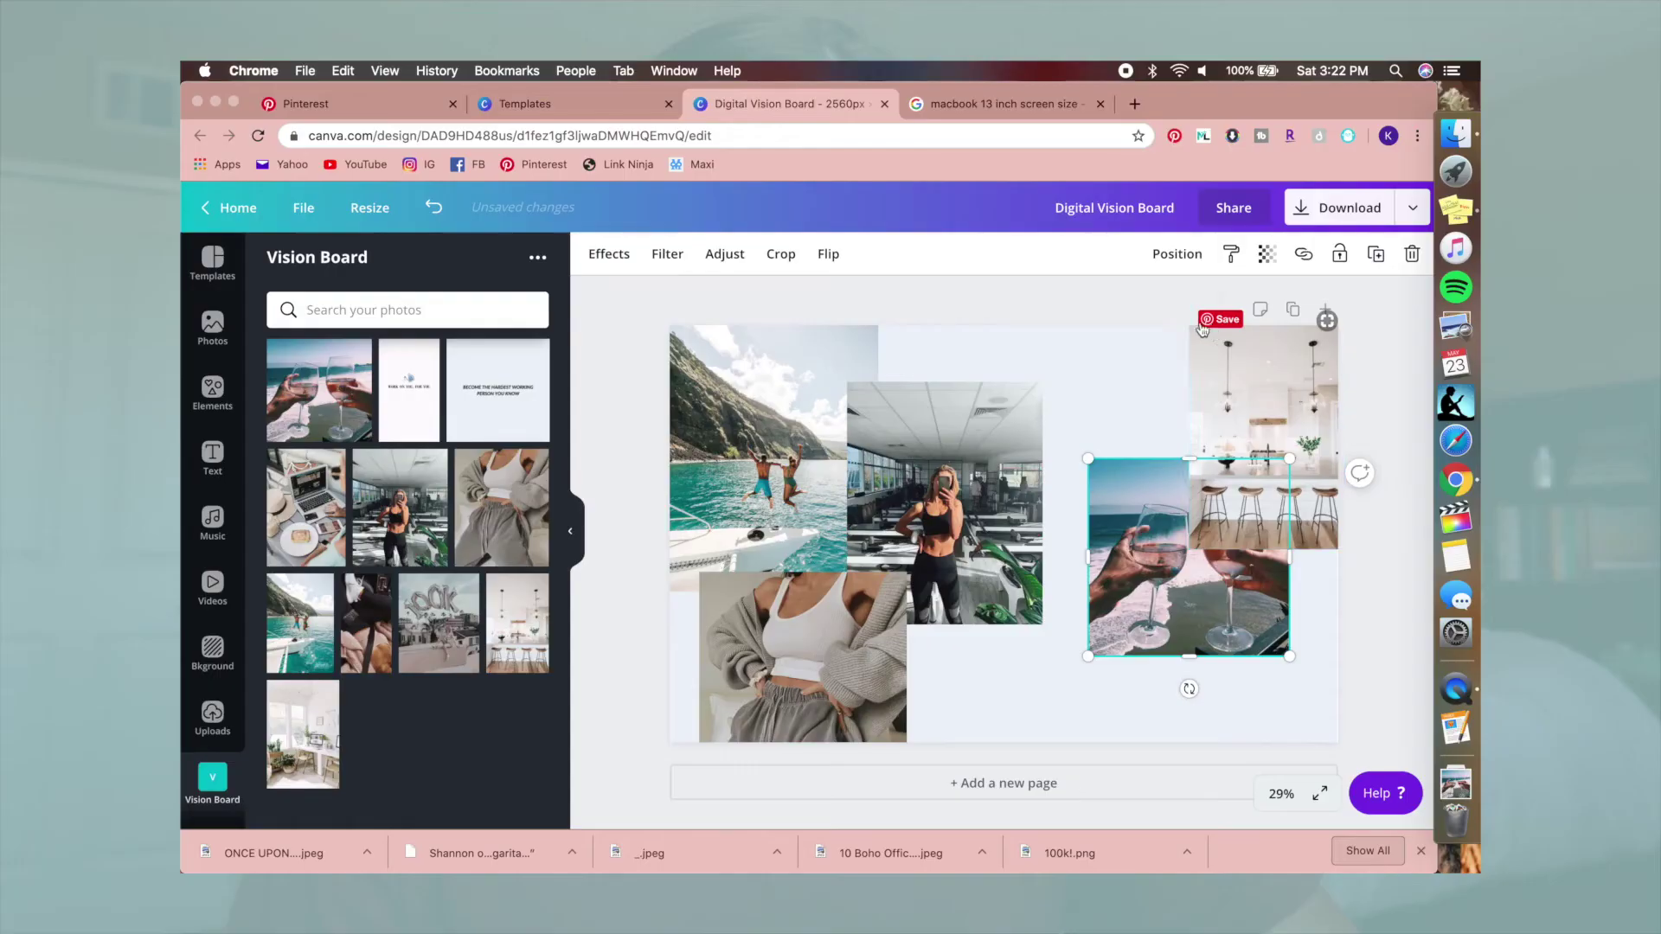
pyautogui.click(1177, 254)
# - Add the cropped 100k balloon photo at the top and the sweater photo at the right edge
pyautogui.click(438, 623)
pyautogui.doubleClick(1115, 554)
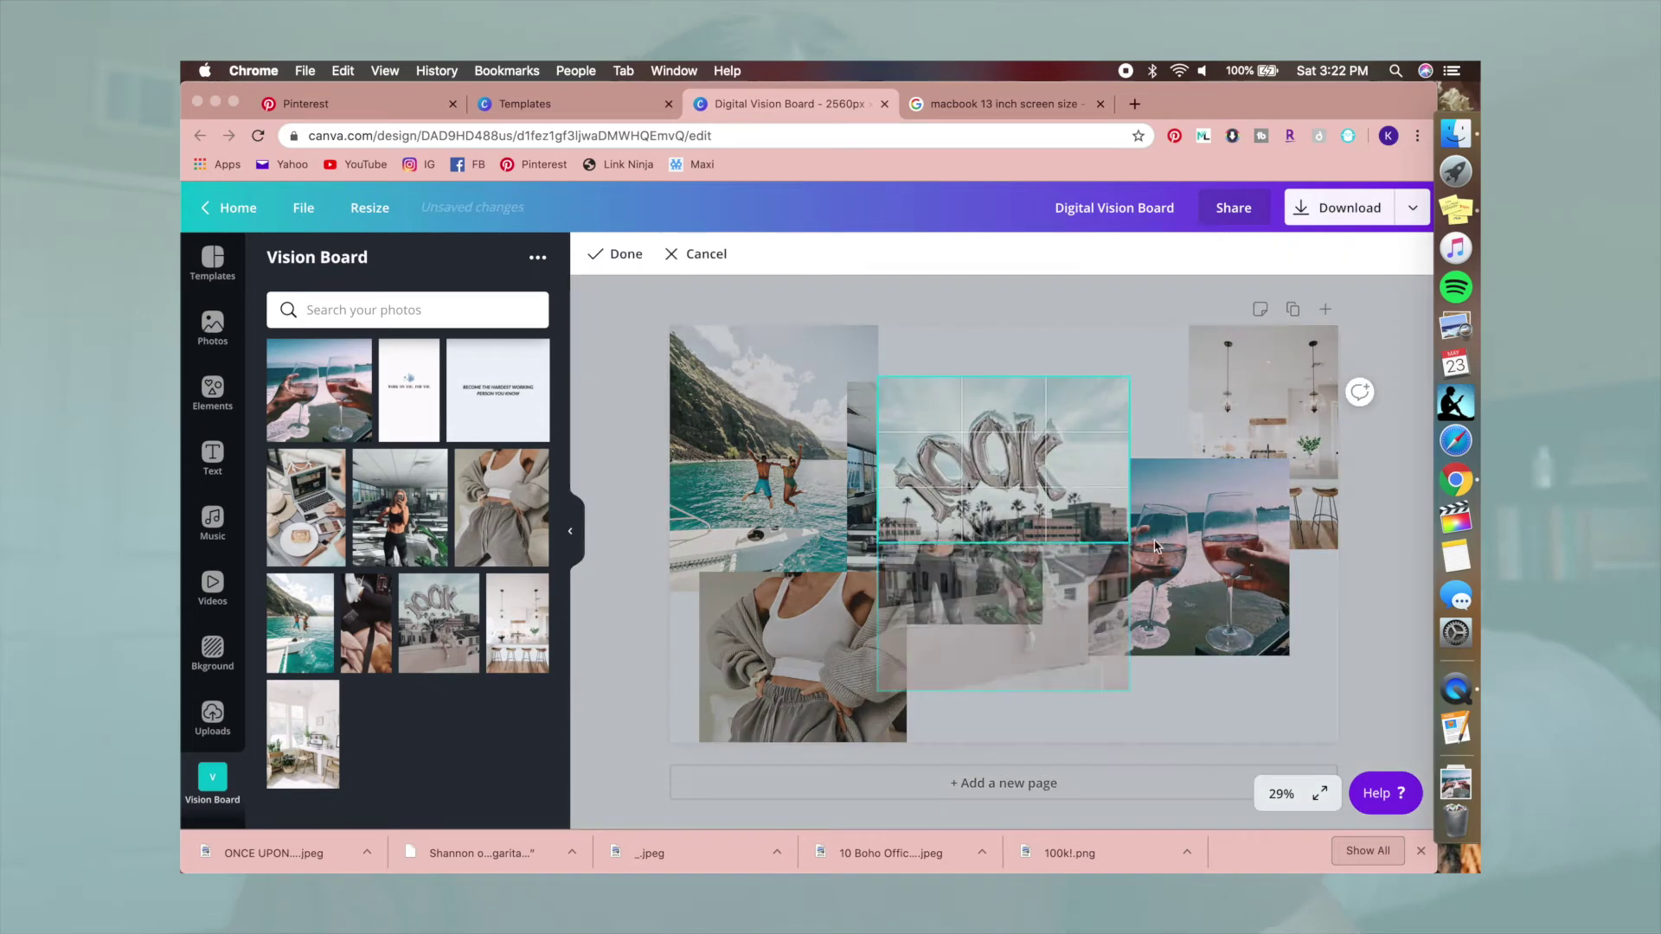
pyautogui.click(625, 253)
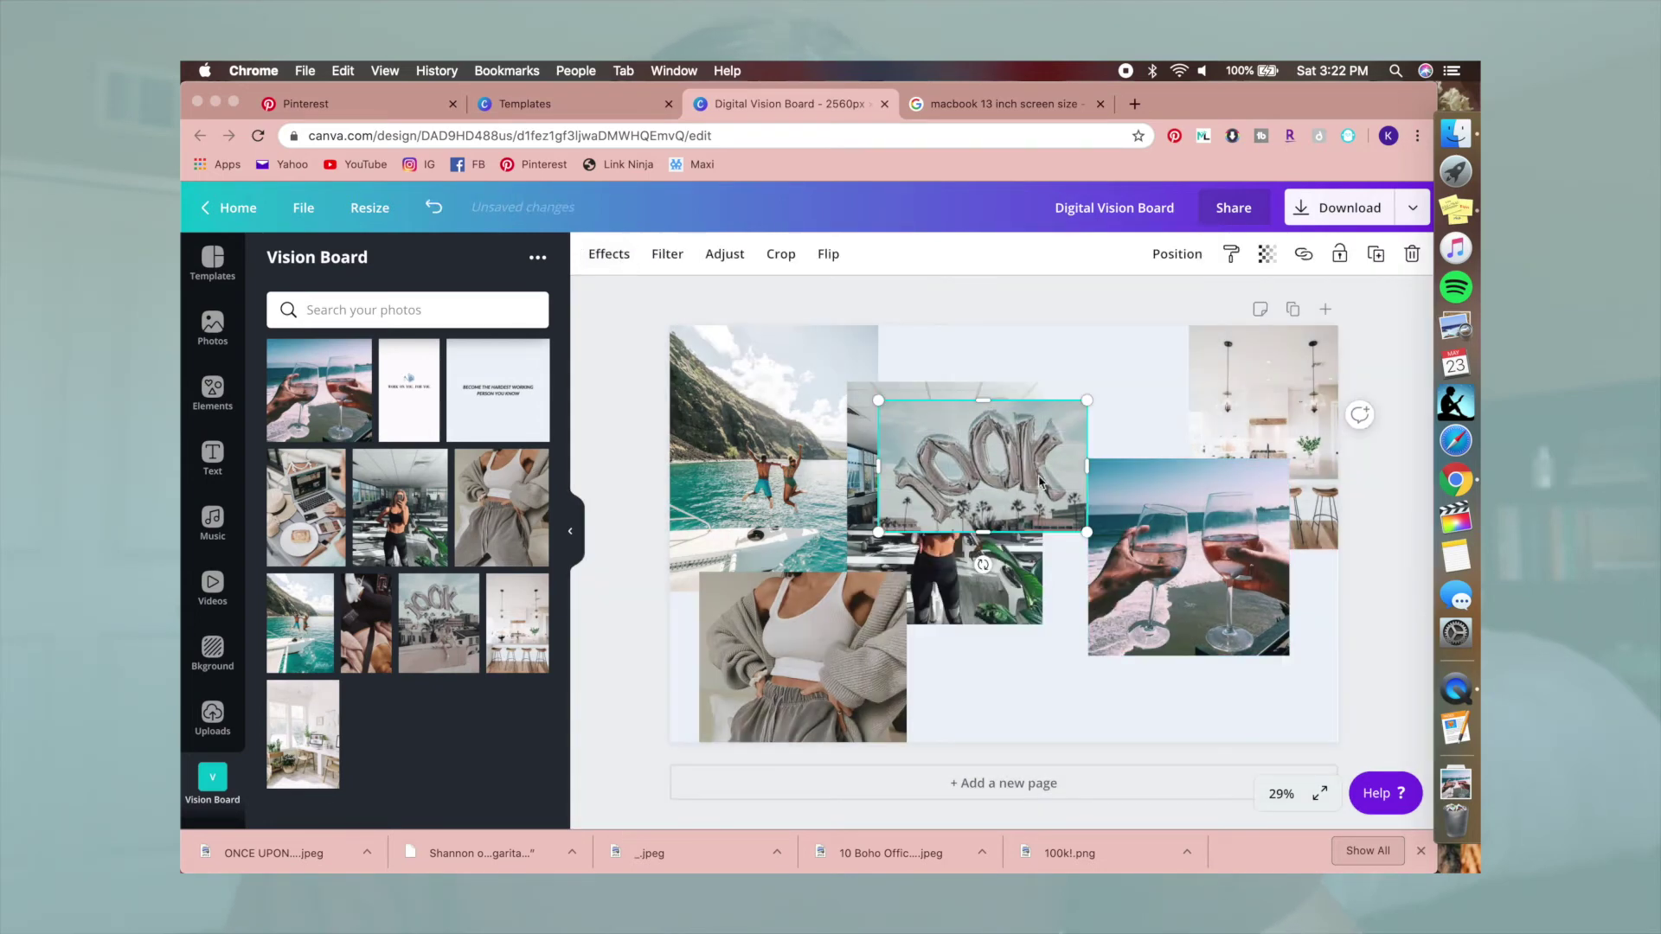
pyautogui.moveTo(986, 467); pyautogui.dragTo(1091, 395)
pyautogui.click(366, 622)
pyautogui.moveTo(1002, 534); pyautogui.dragTo(1280, 621)
pyautogui.click(1357, 666)
# - Add the office and a shrunken laptop photo, and shift the gym, sweatpants and lake photos
pyautogui.click(303, 733)
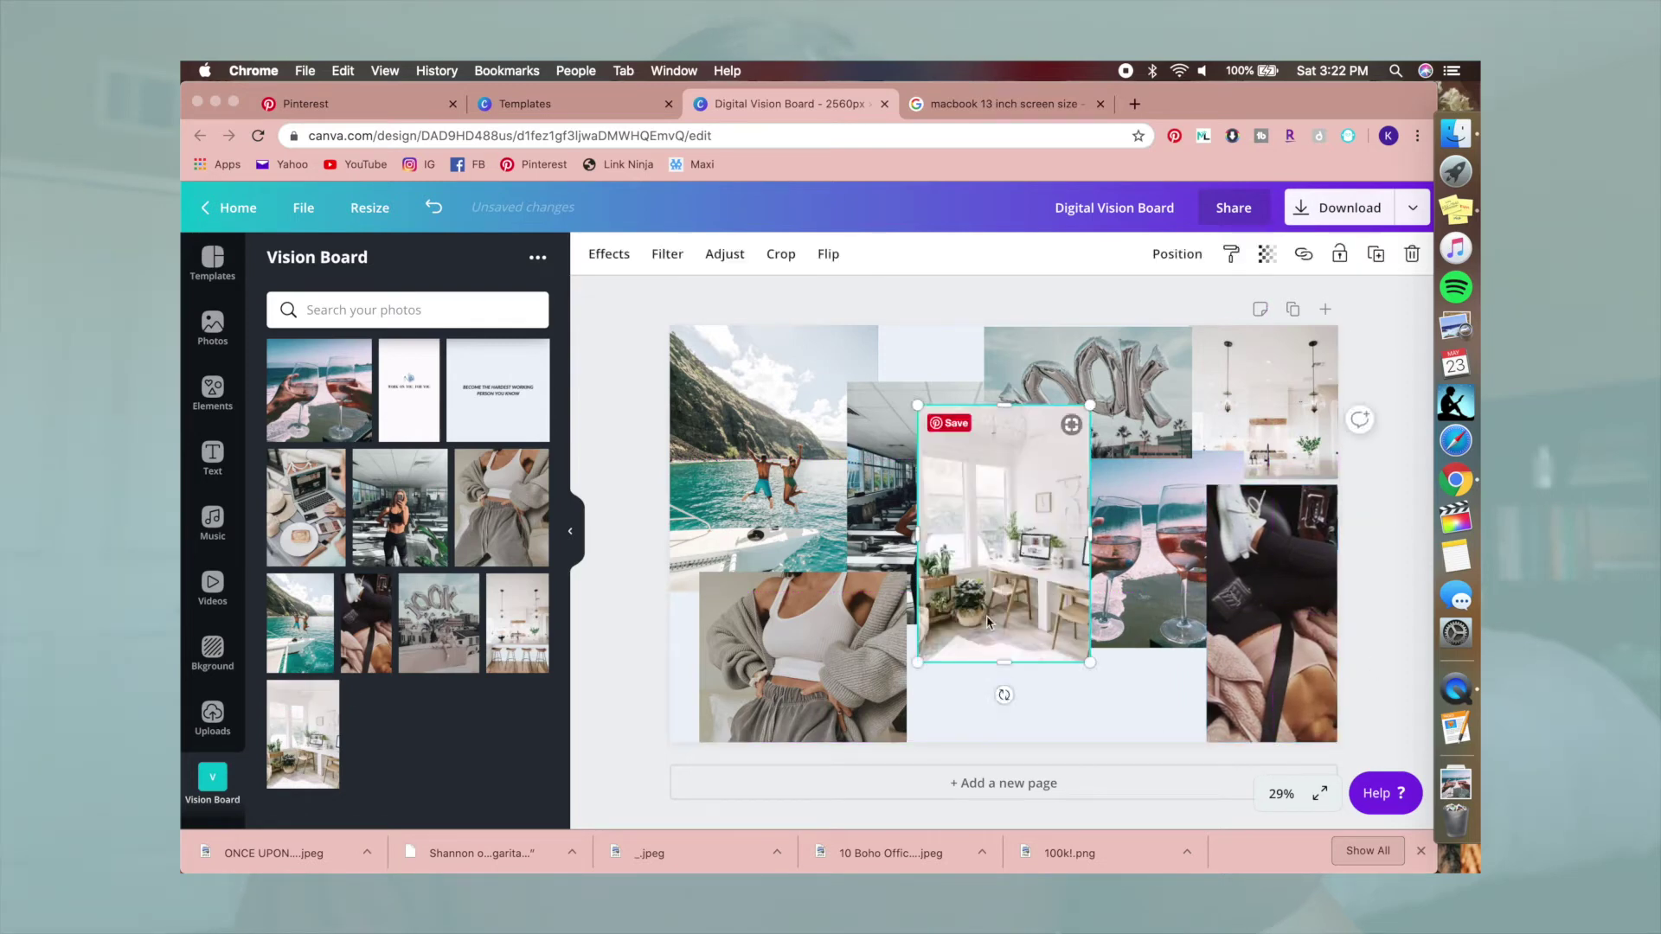
pyautogui.moveTo(995, 518); pyautogui.dragTo(999, 605)
pyautogui.moveTo(890, 605); pyautogui.dragTo(887, 506)
pyautogui.moveTo(951, 562); pyautogui.dragTo(887, 562)
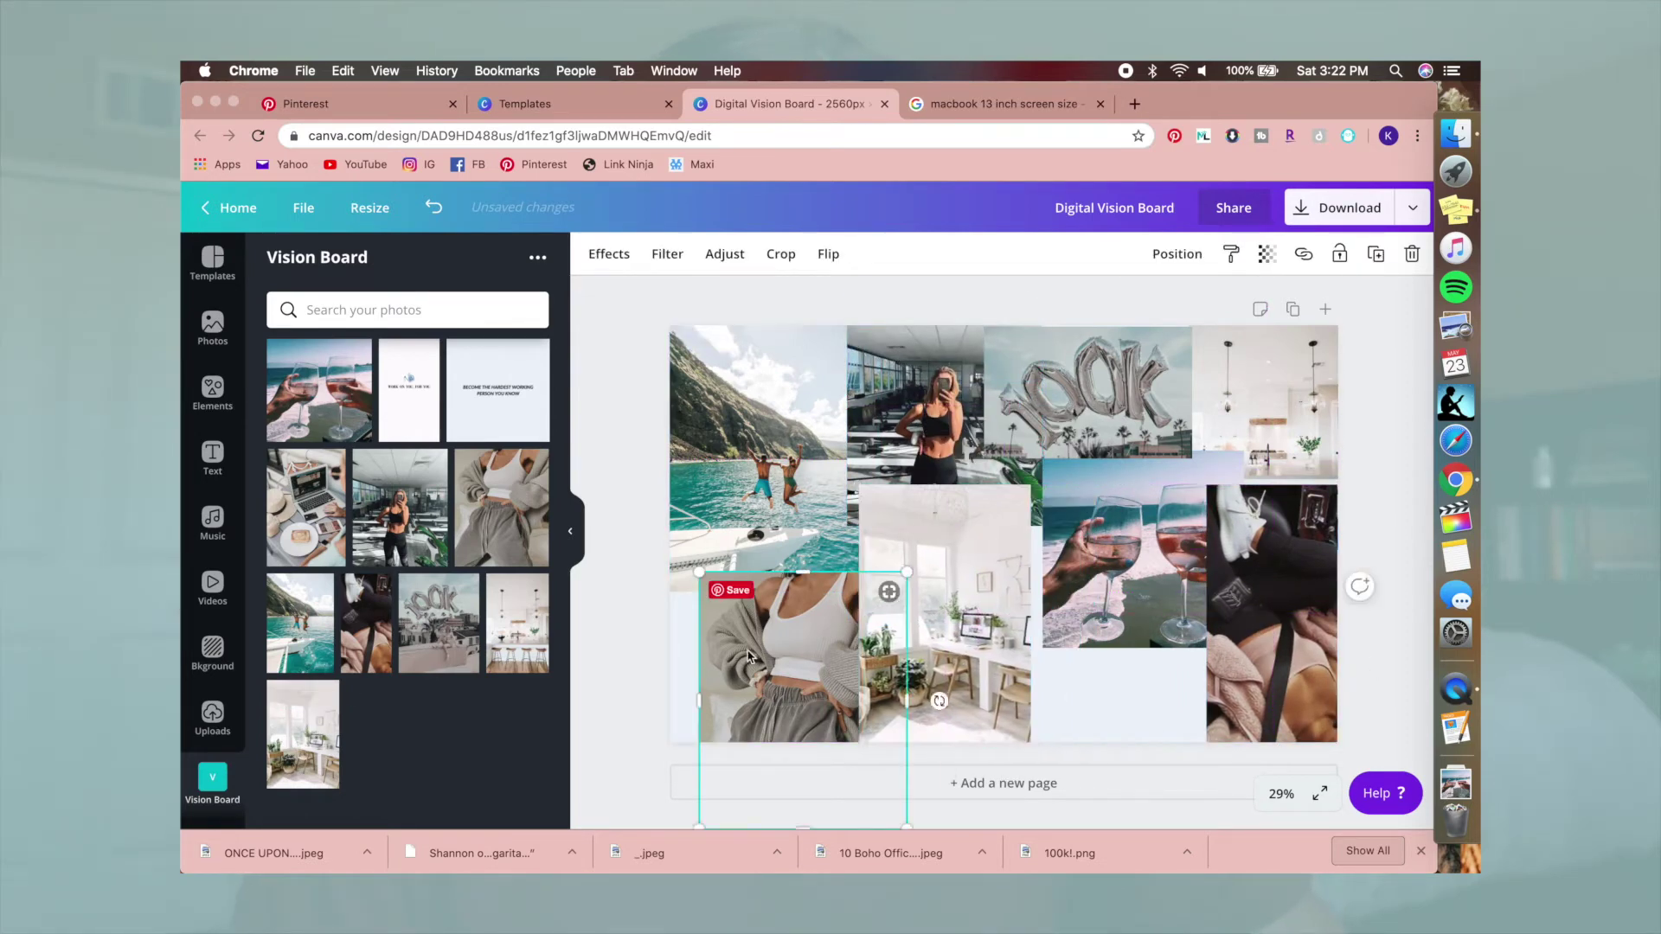
pyautogui.moveTo(752, 655); pyautogui.dragTo(711, 618)
pyautogui.click(305, 508)
pyautogui.moveTo(1098, 670); pyautogui.dragTo(1027, 568)
pyautogui.moveTo(893, 598); pyautogui.dragTo(696, 613)
pyautogui.moveTo(767, 419)
pyautogui.mouseDown()
pyautogui.moveTo(752, 377)
pyautogui.moveTo(798, 430)
pyautogui.mouseUp()
# - Shrink the lake photo, set the office photo beneath it and send it backward
pyautogui.click(1176, 253)
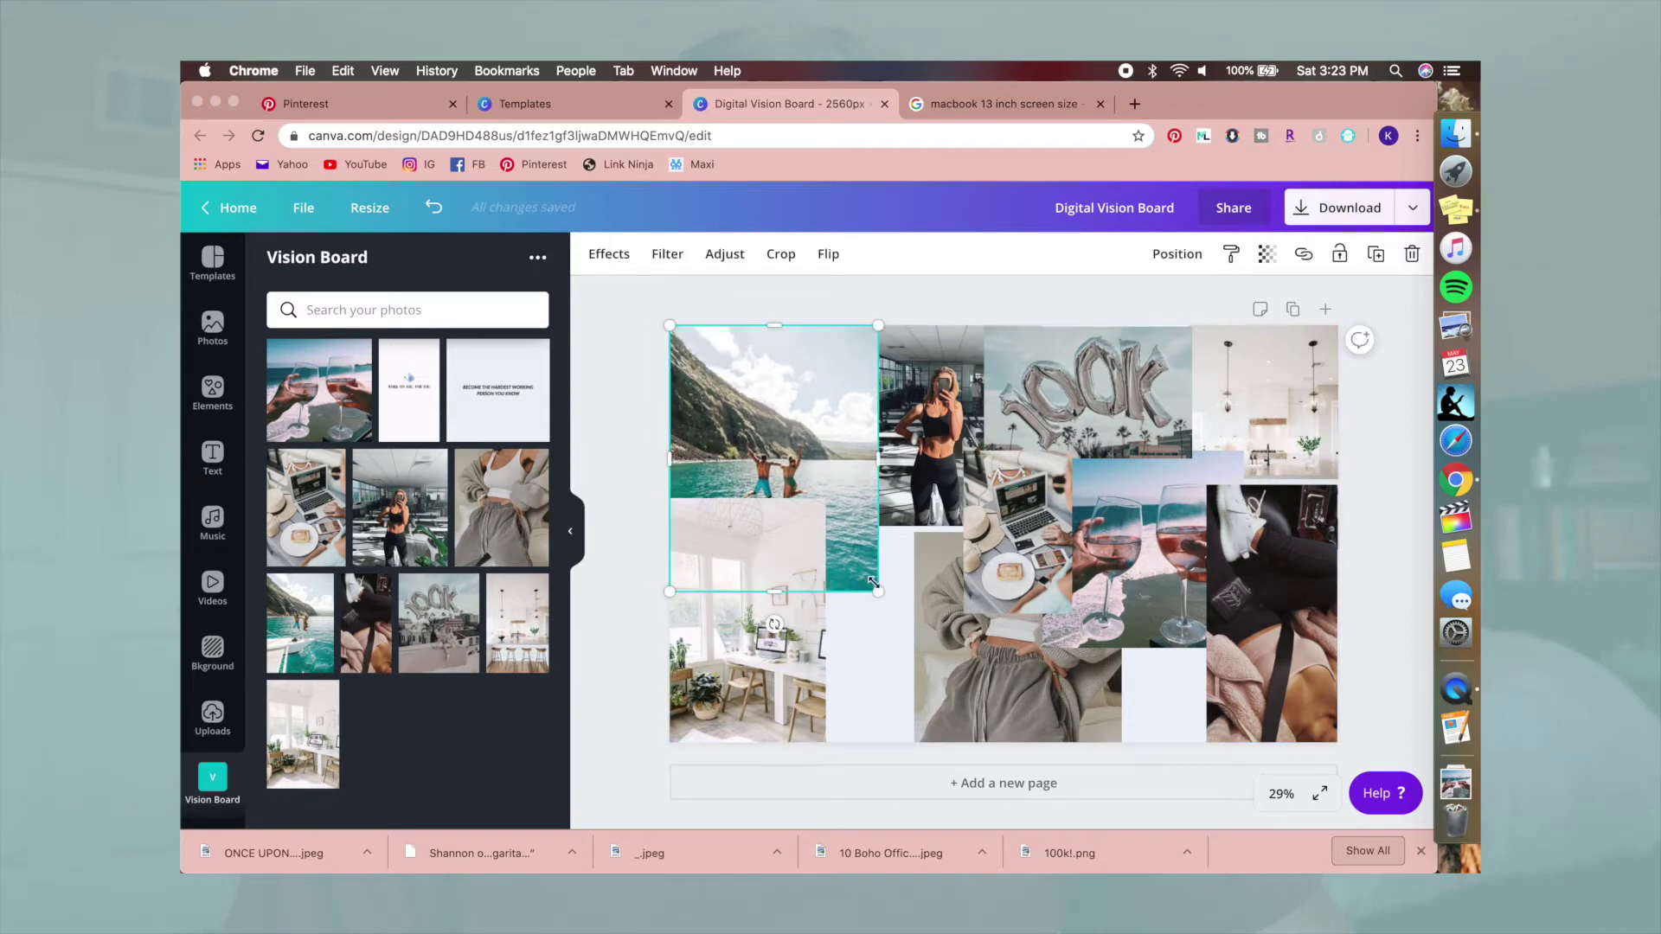
pyautogui.moveTo(872, 580); pyautogui.dragTo(846, 496)
pyautogui.moveTo(770, 631); pyautogui.dragTo(805, 659)
pyautogui.click(1177, 254)
pyautogui.click(1112, 304)
pyautogui.moveTo(844, 493); pyautogui.dragTo(832, 525)
pyautogui.moveTo(818, 595); pyautogui.dragTo(832, 595)
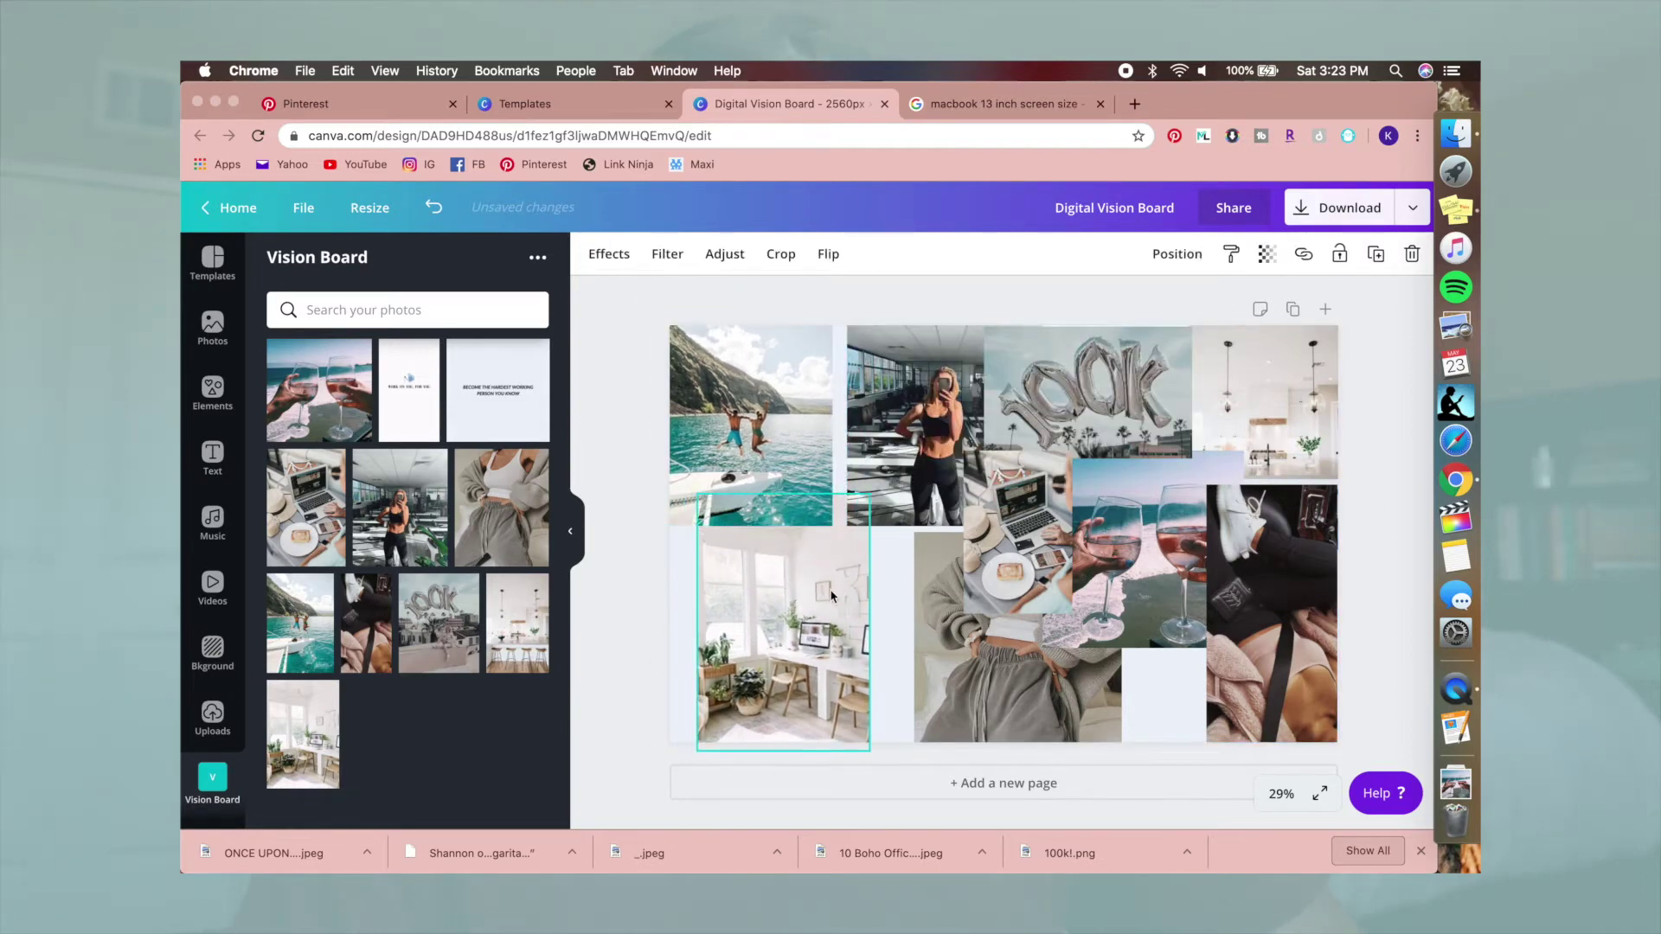
pyautogui.moveTo(916, 415); pyautogui.dragTo(903, 416)
# - Remove the extra sweatpants and office photos and reposition the laptop photo
pyautogui.moveTo(1028, 683); pyautogui.dragTo(949, 680)
pyautogui.press('Delete')
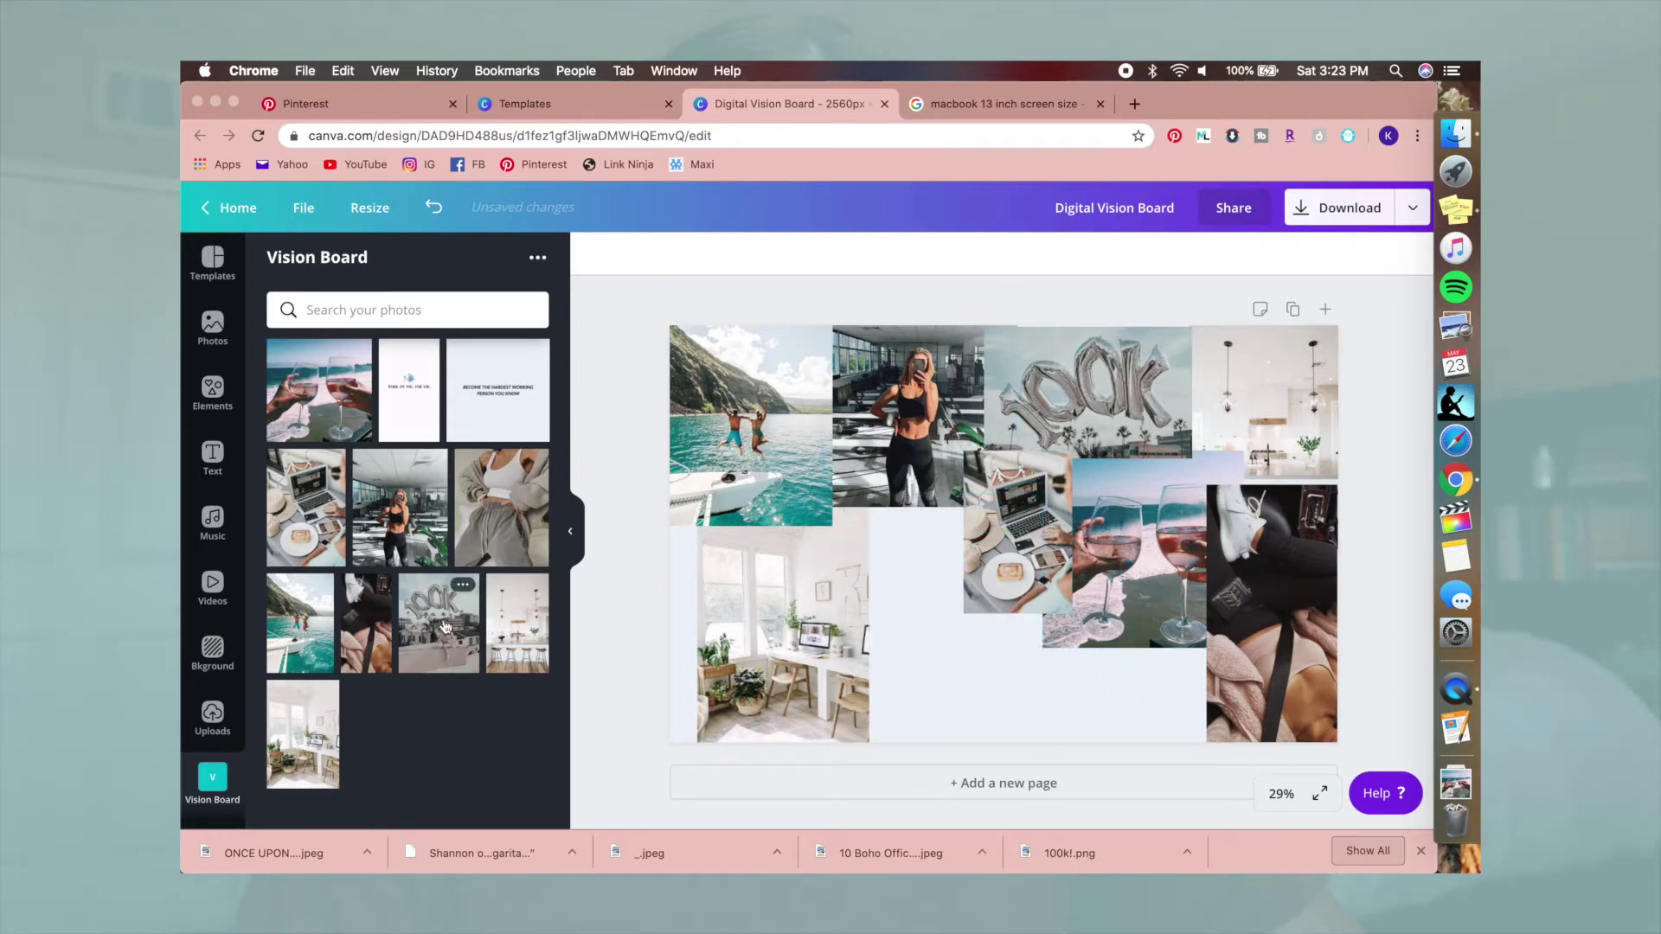
pyautogui.click(302, 734)
pyautogui.press('Delete')
pyautogui.click(502, 507)
pyautogui.moveTo(1113, 668); pyautogui.dragTo(1036, 574)
pyautogui.moveTo(971, 517); pyautogui.dragTo(1158, 694)
pyautogui.moveTo(1029, 571)
pyautogui.mouseDown()
pyautogui.moveTo(1082, 536)
pyautogui.moveTo(1025, 584)
pyautogui.mouseUp()
pyautogui.press('Delete')
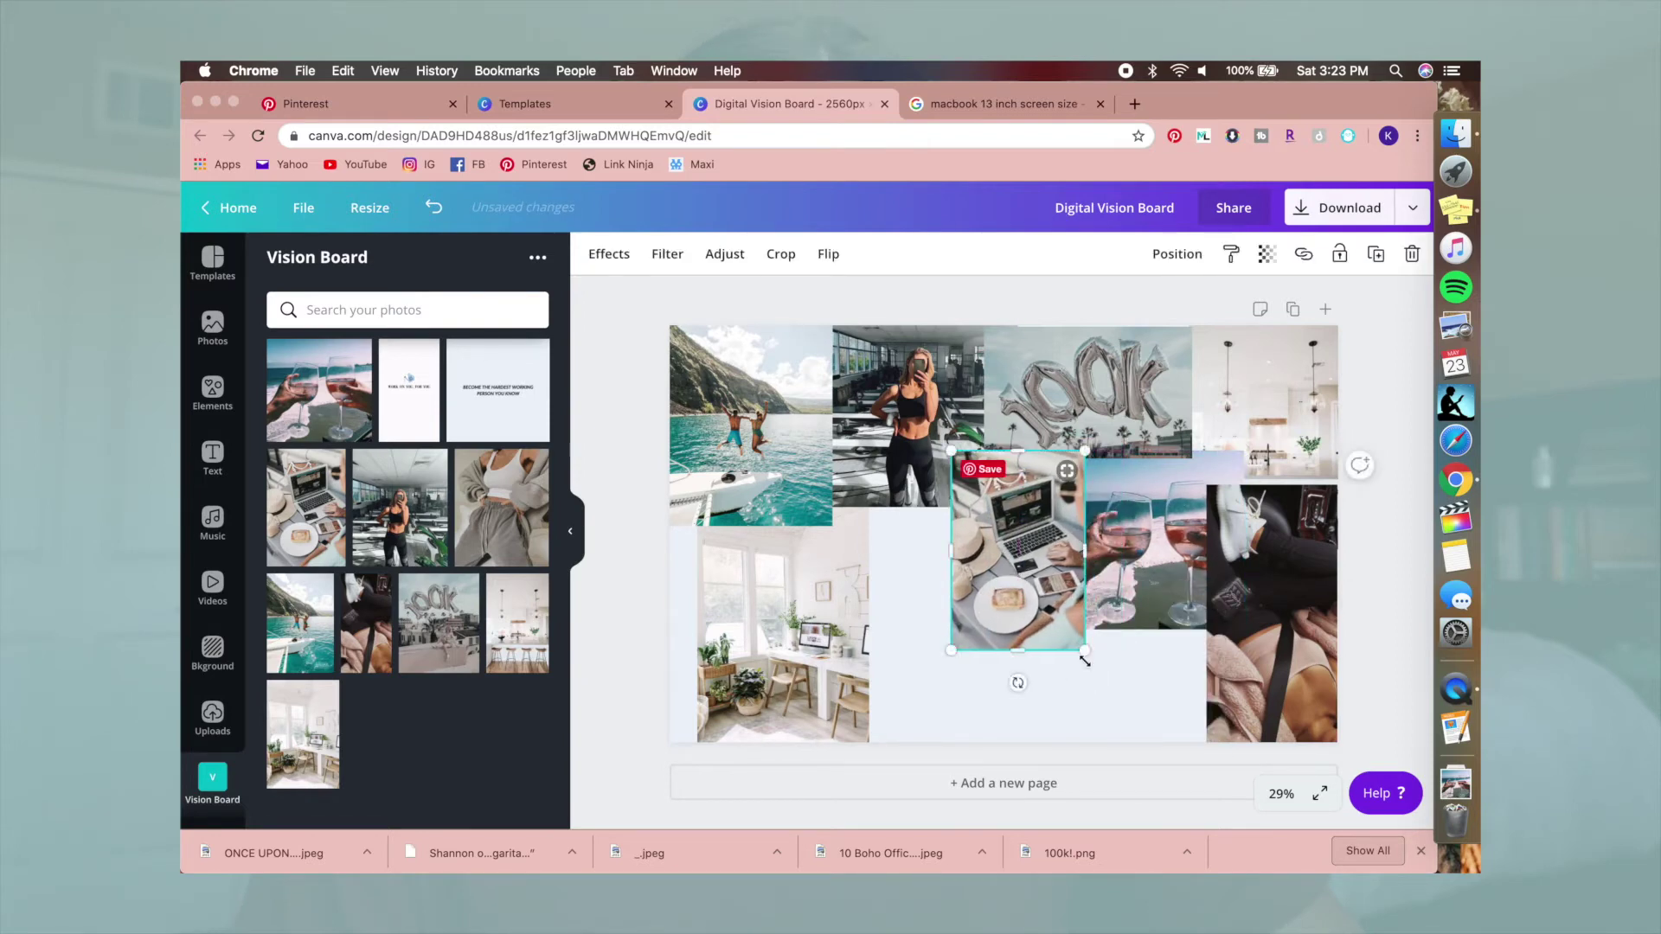
# - Add the 'Become the hardest working person you know' quote, crop it to a strip, and place it over the 100K photo
pyautogui.click(497, 389)
pyautogui.doubleClick(1003, 536)
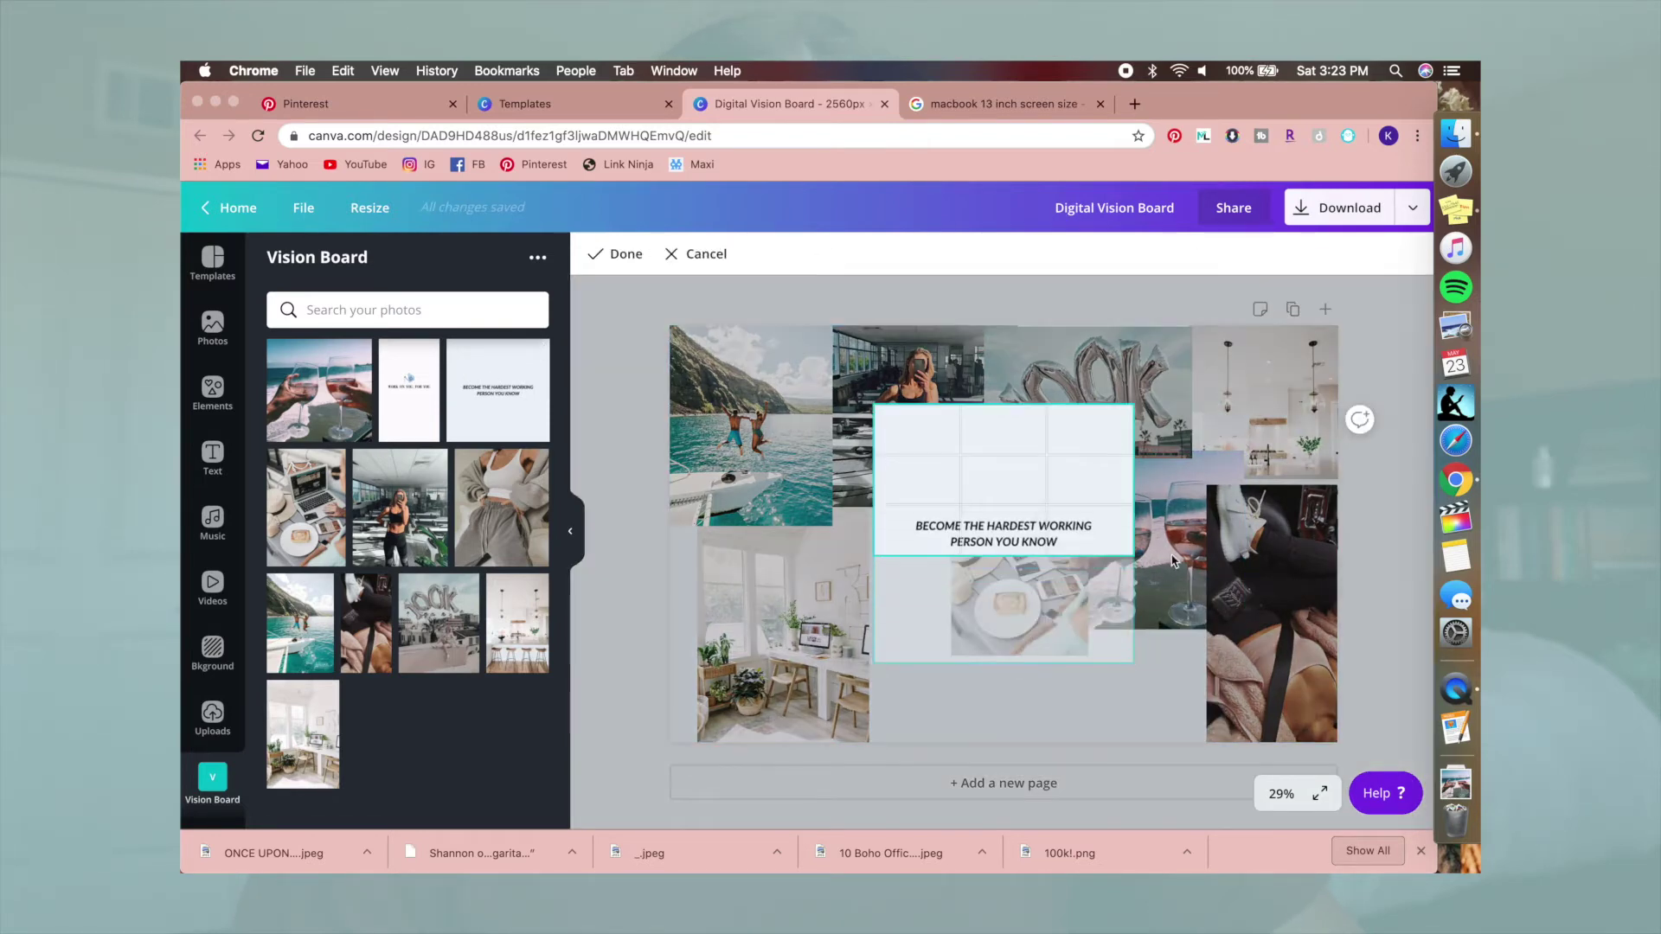
pyautogui.moveTo(1138, 447); pyautogui.dragTo(1133, 510)
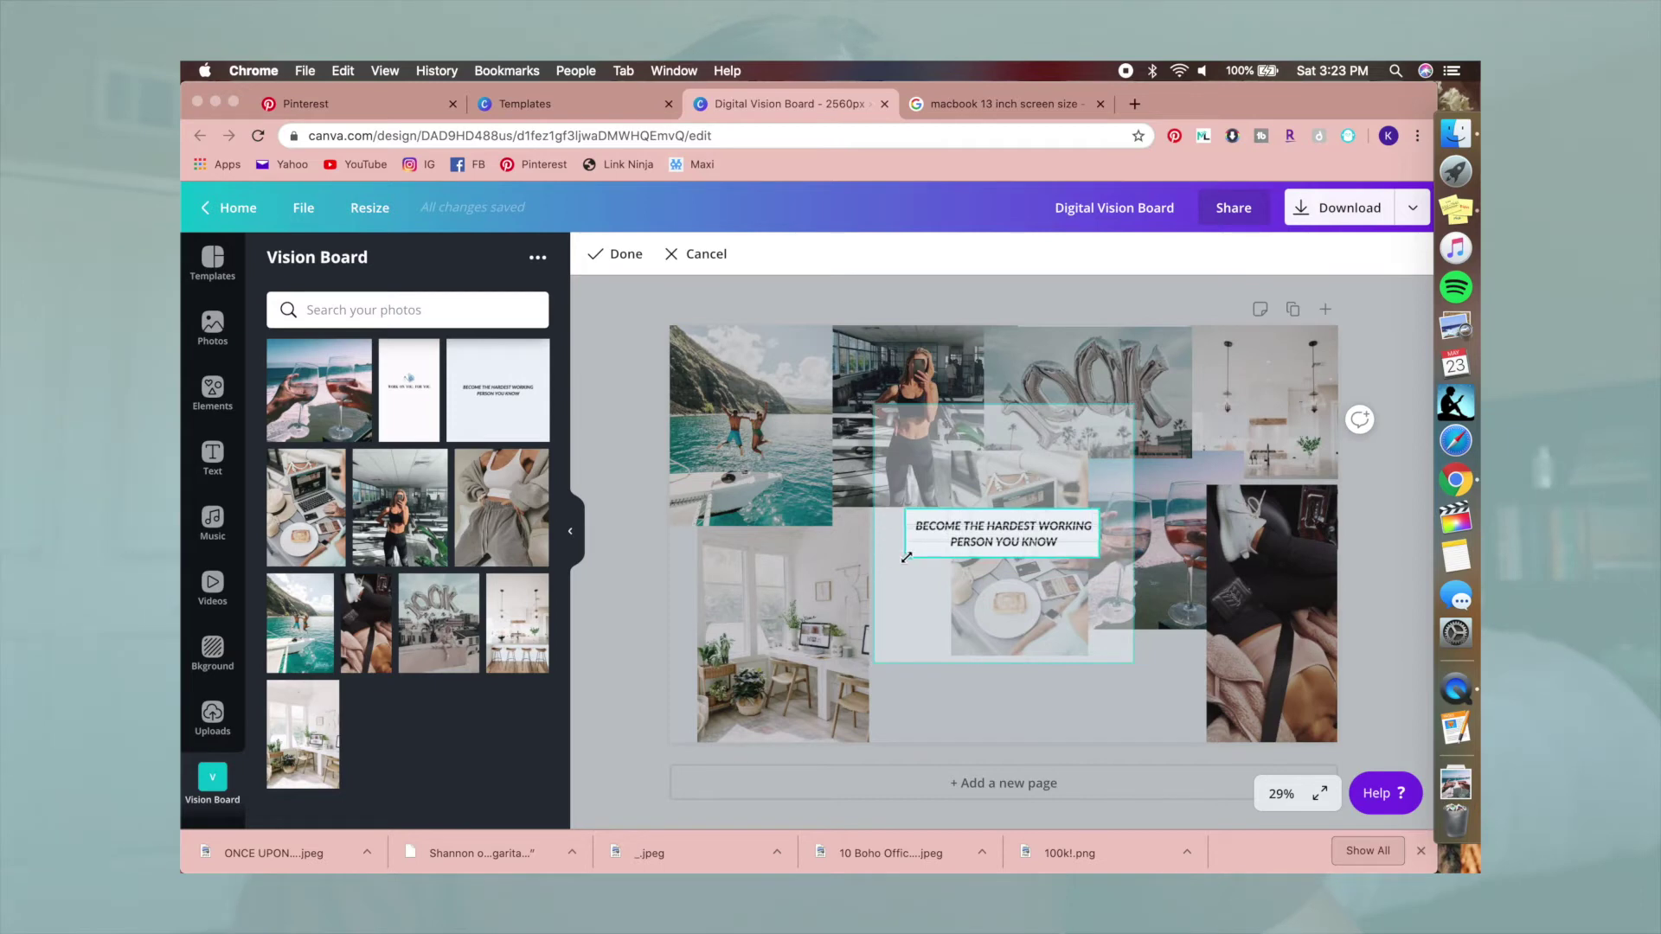
pyautogui.click(1120, 561)
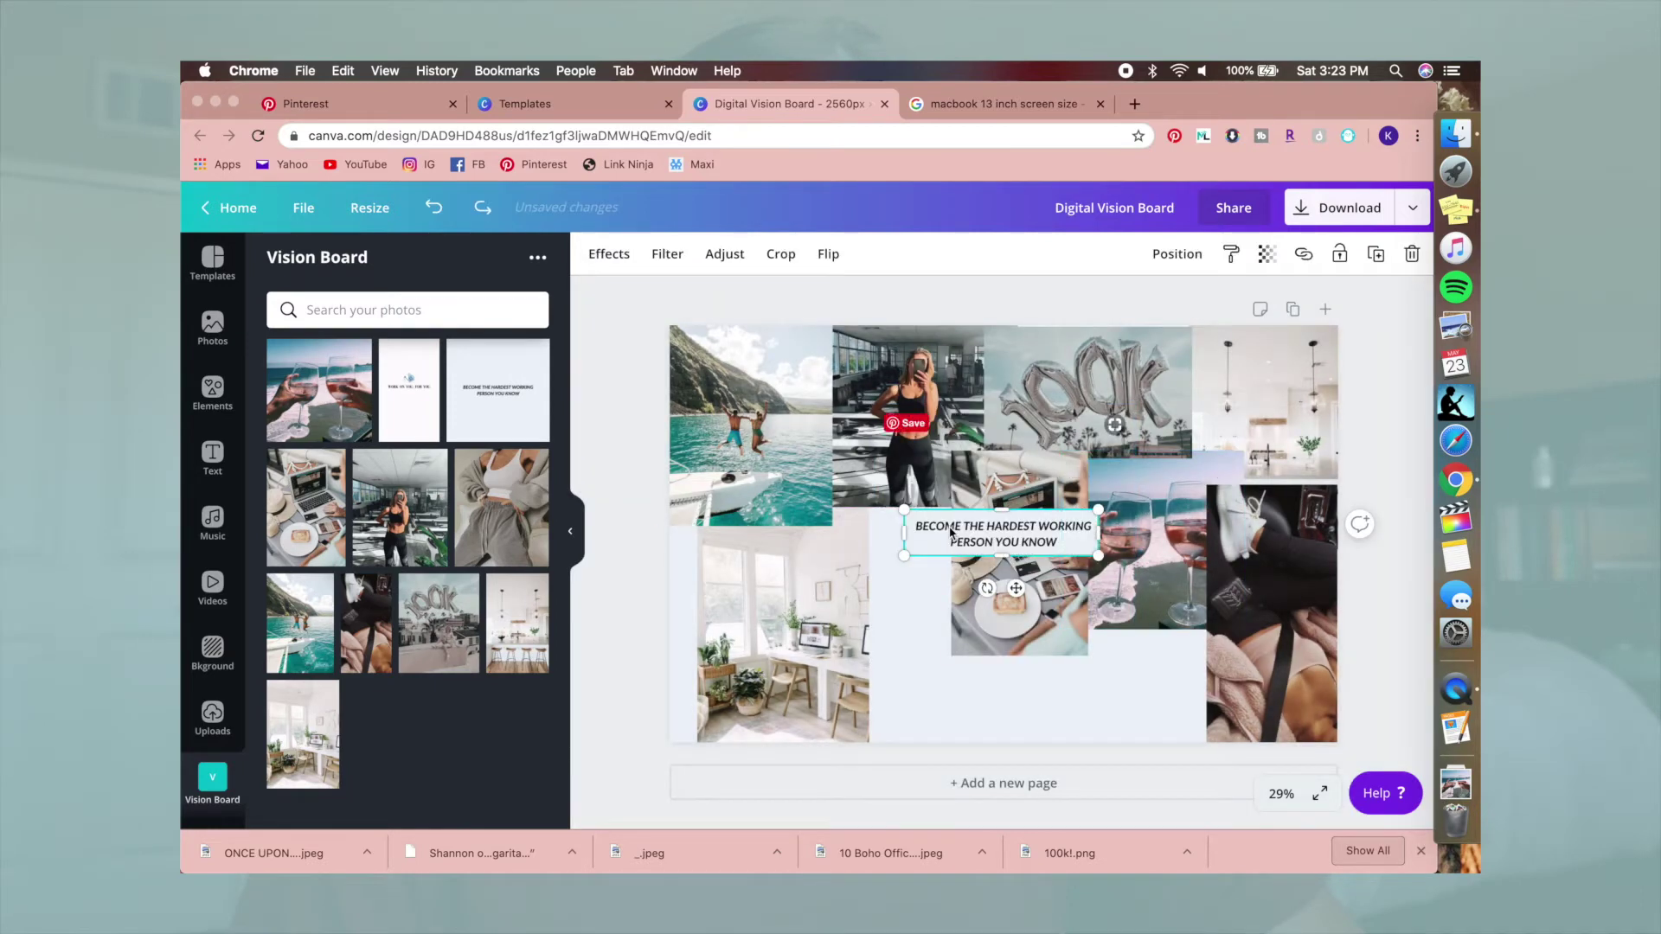
pyautogui.moveTo(953, 532); pyautogui.dragTo(1116, 459)
pyautogui.moveTo(999, 573); pyautogui.dragTo(989, 573)
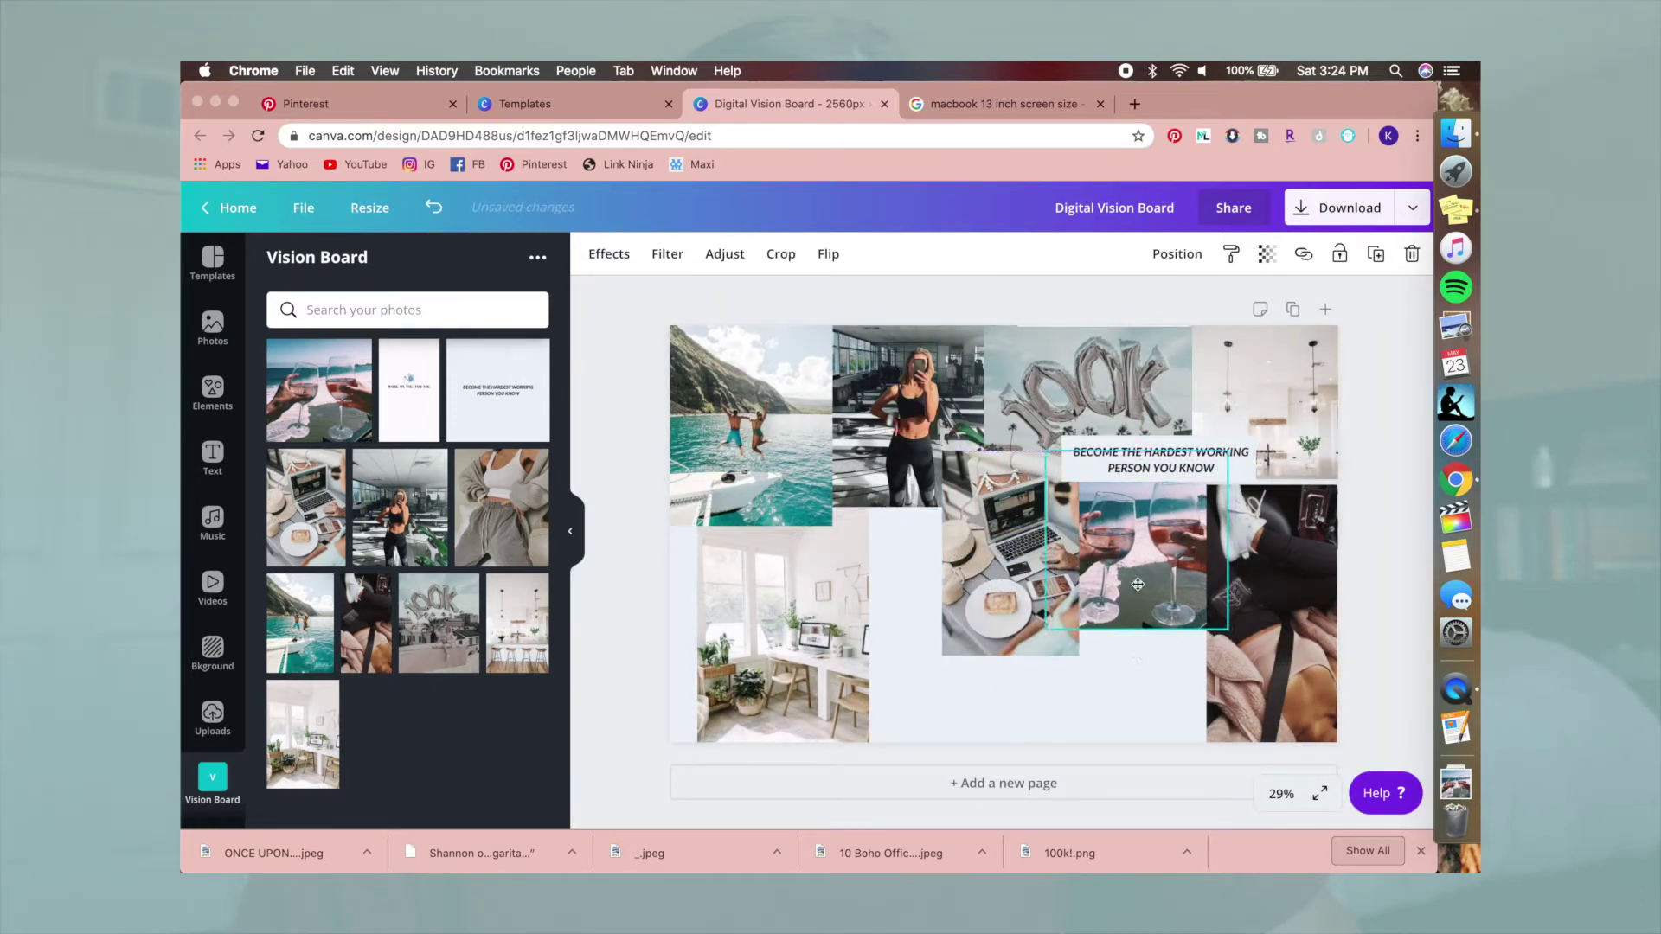
# - Crop the 'Work on you, for you' quote to a strip and move it up and left
pyautogui.doubleClick(1004, 528)
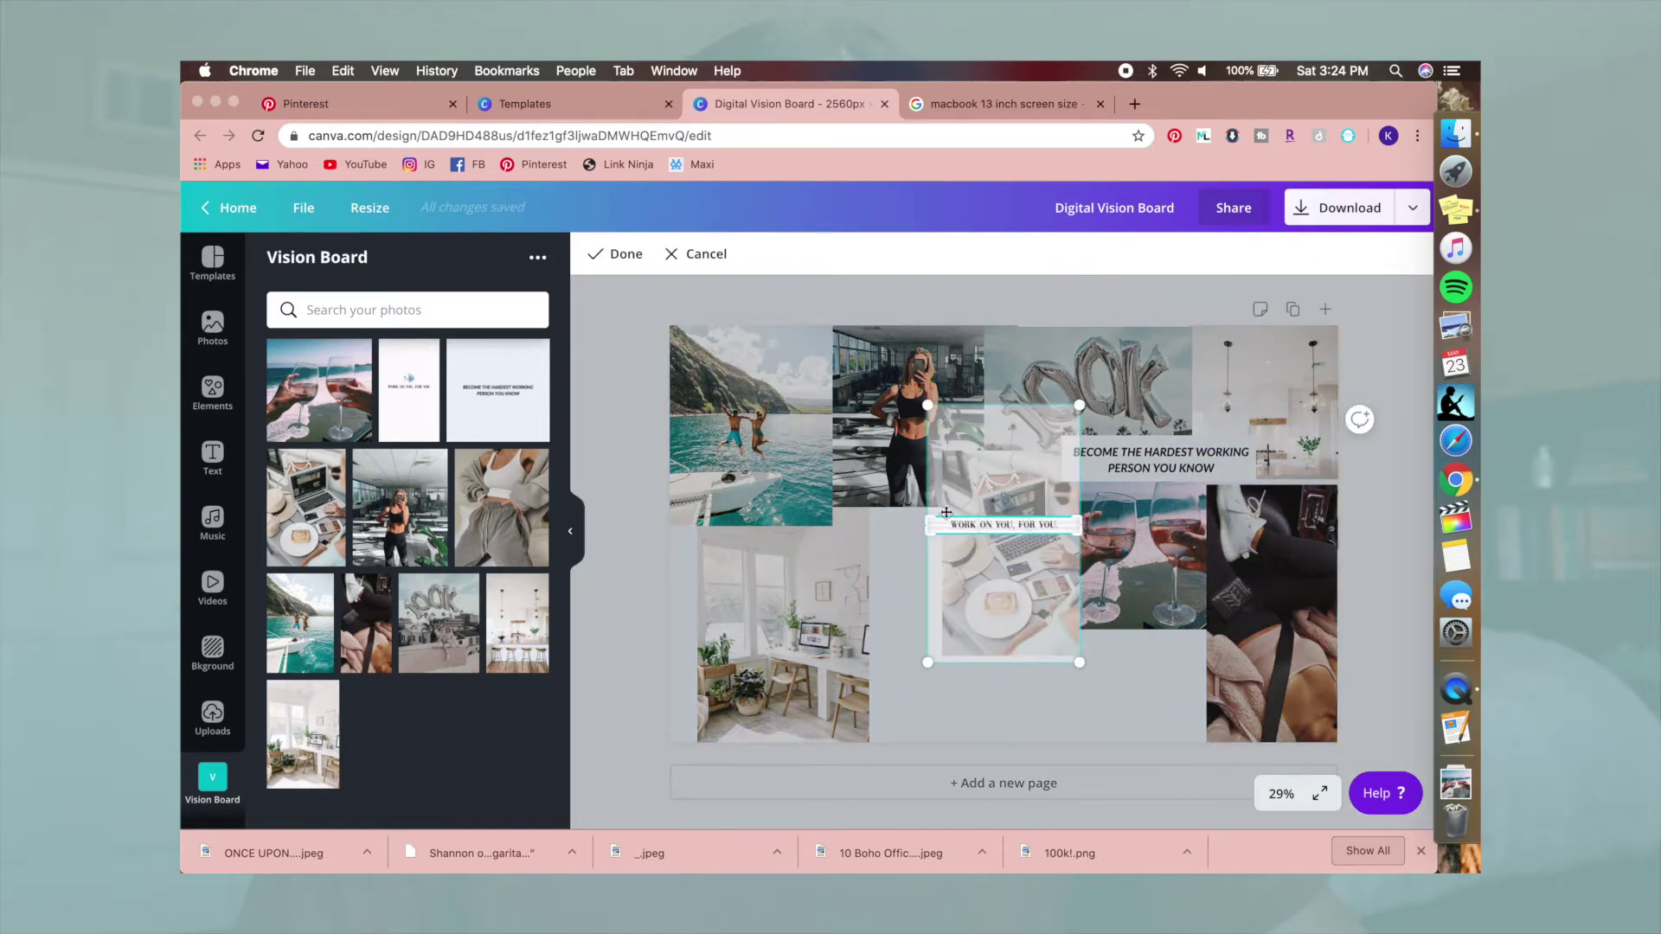
pyautogui.click(1180, 497)
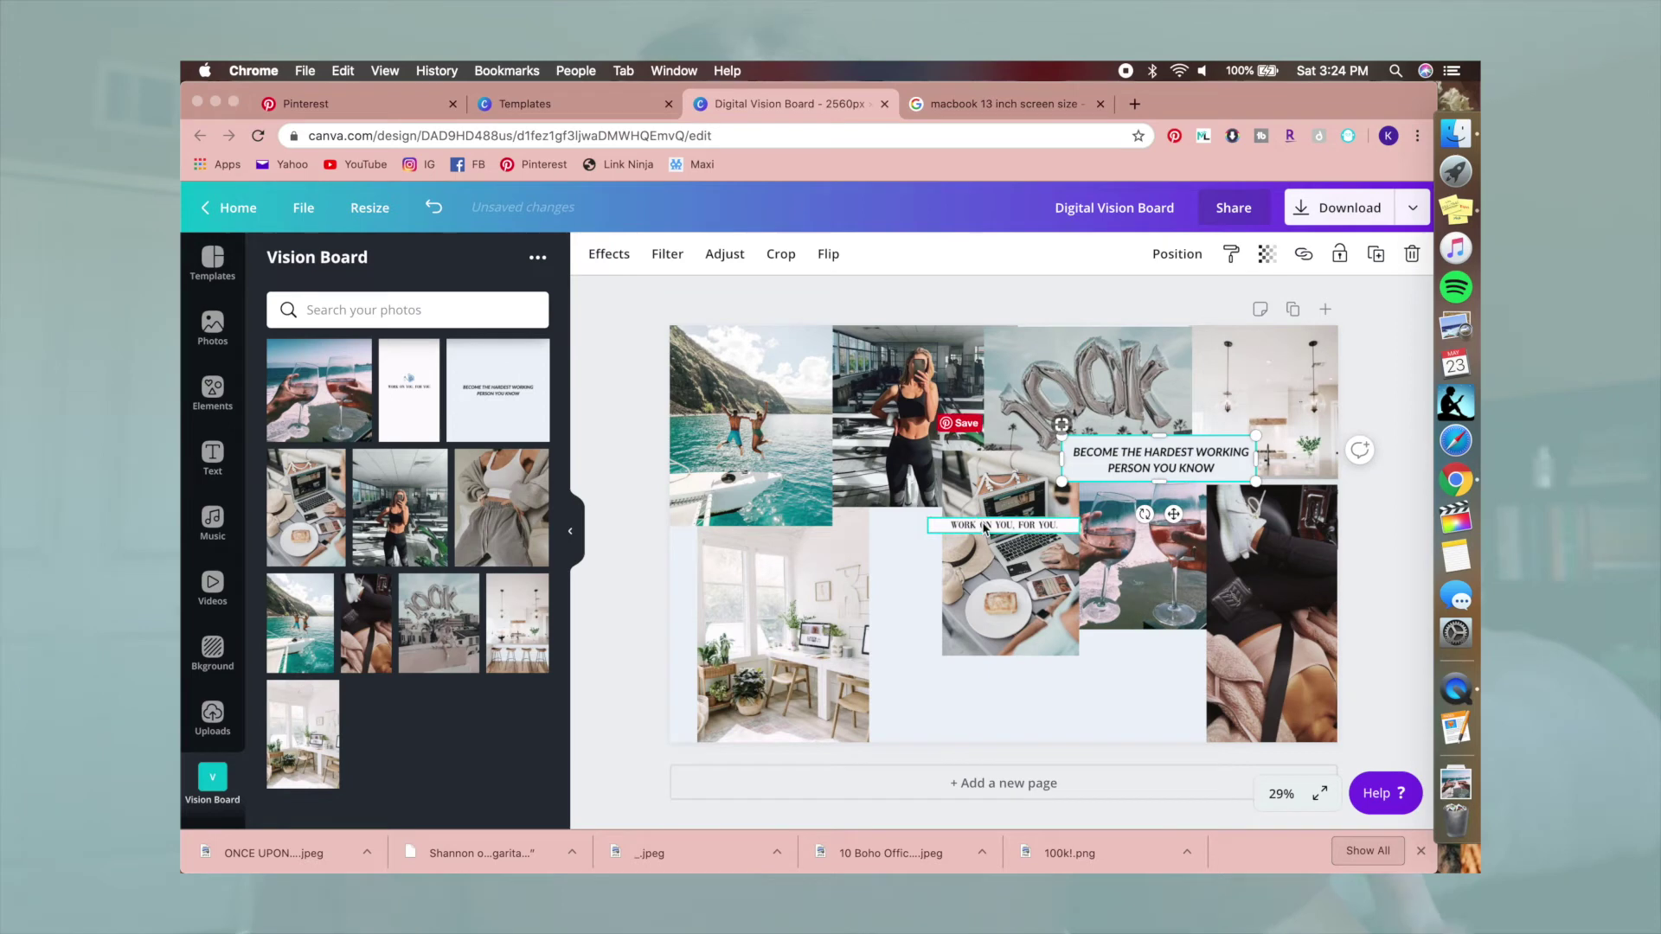
pyautogui.moveTo(985, 527); pyautogui.dragTo(878, 514)
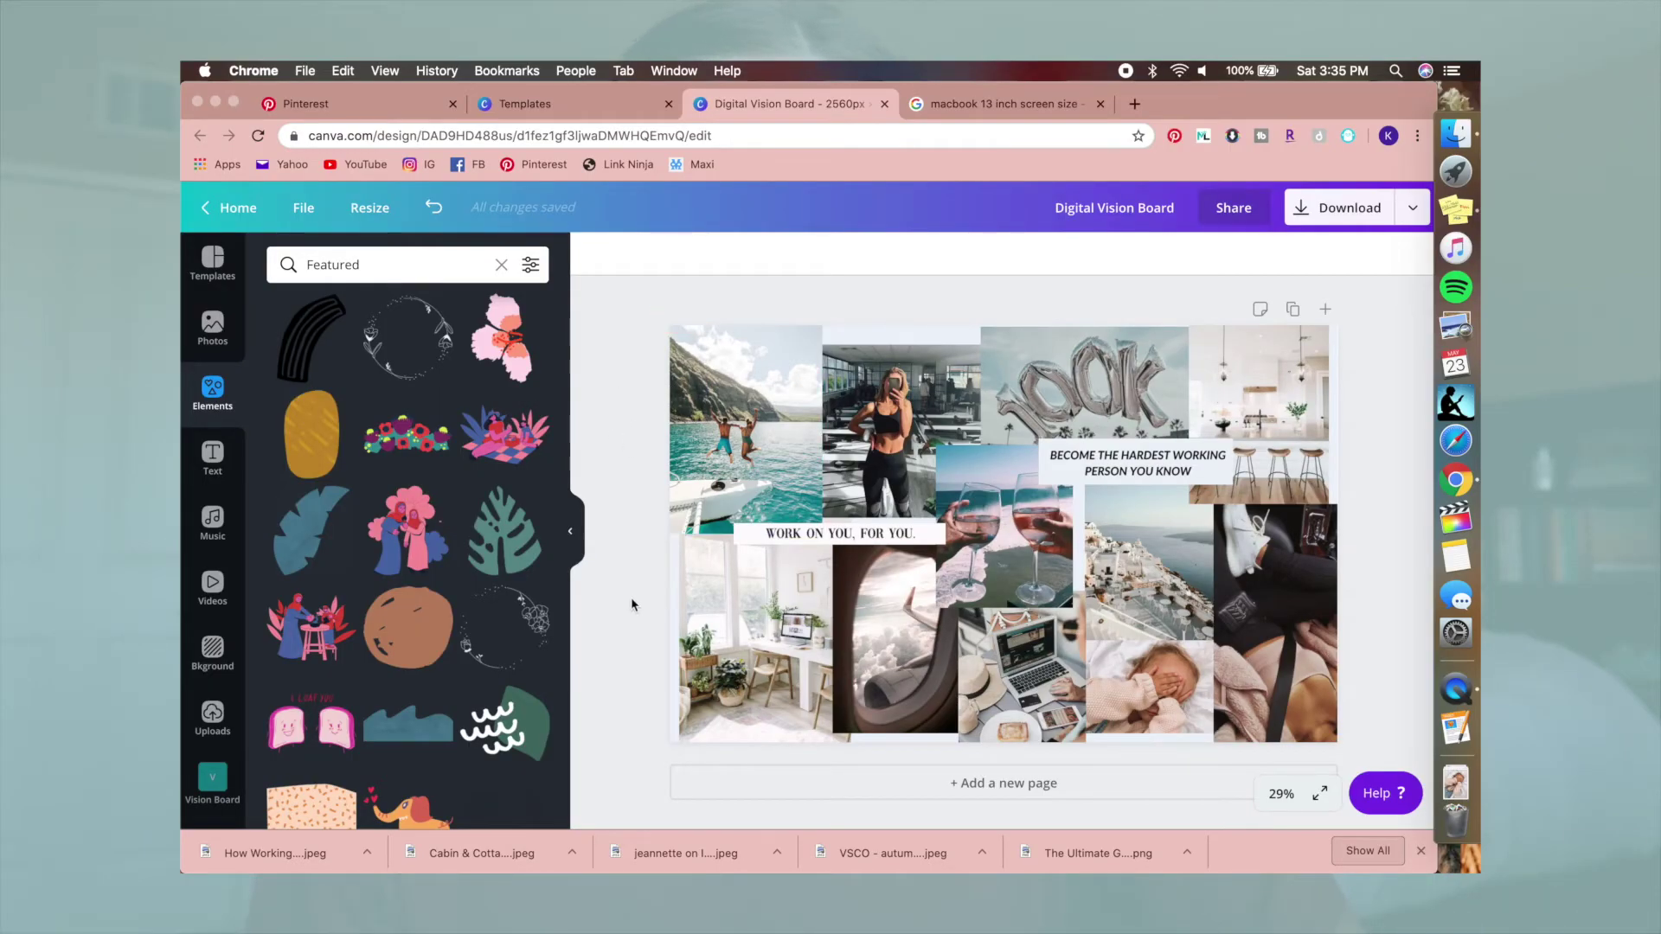
# - Check the page background and both quote strips by selecting each in turn
pyautogui.click(675, 659)
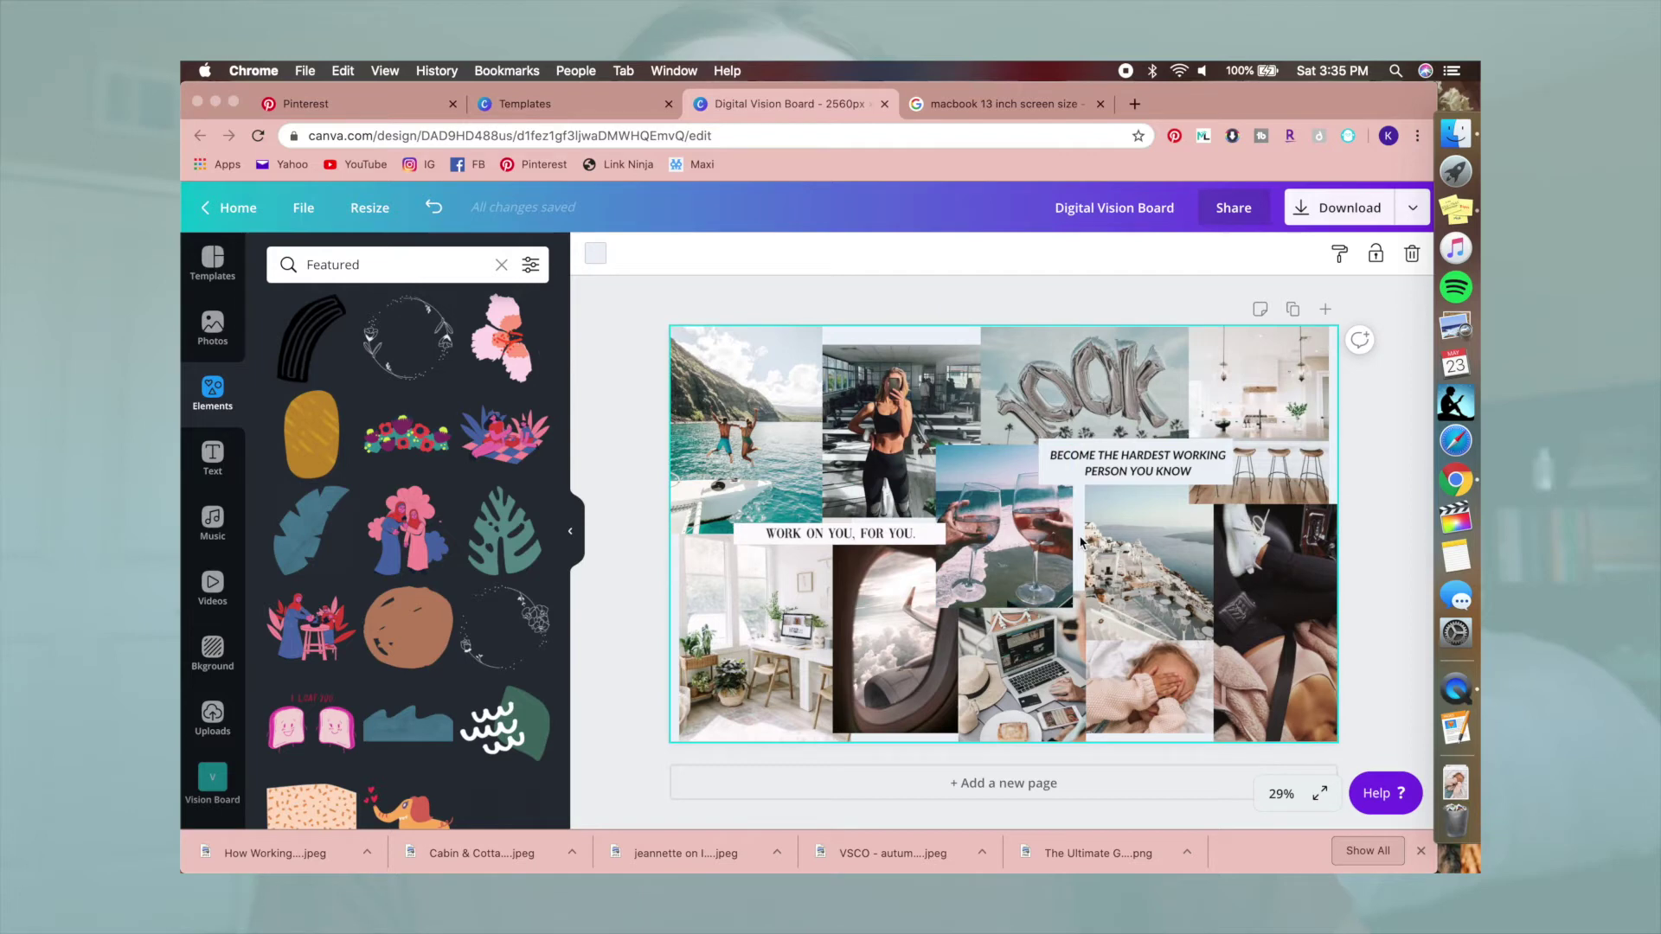
pyautogui.click(1405, 573)
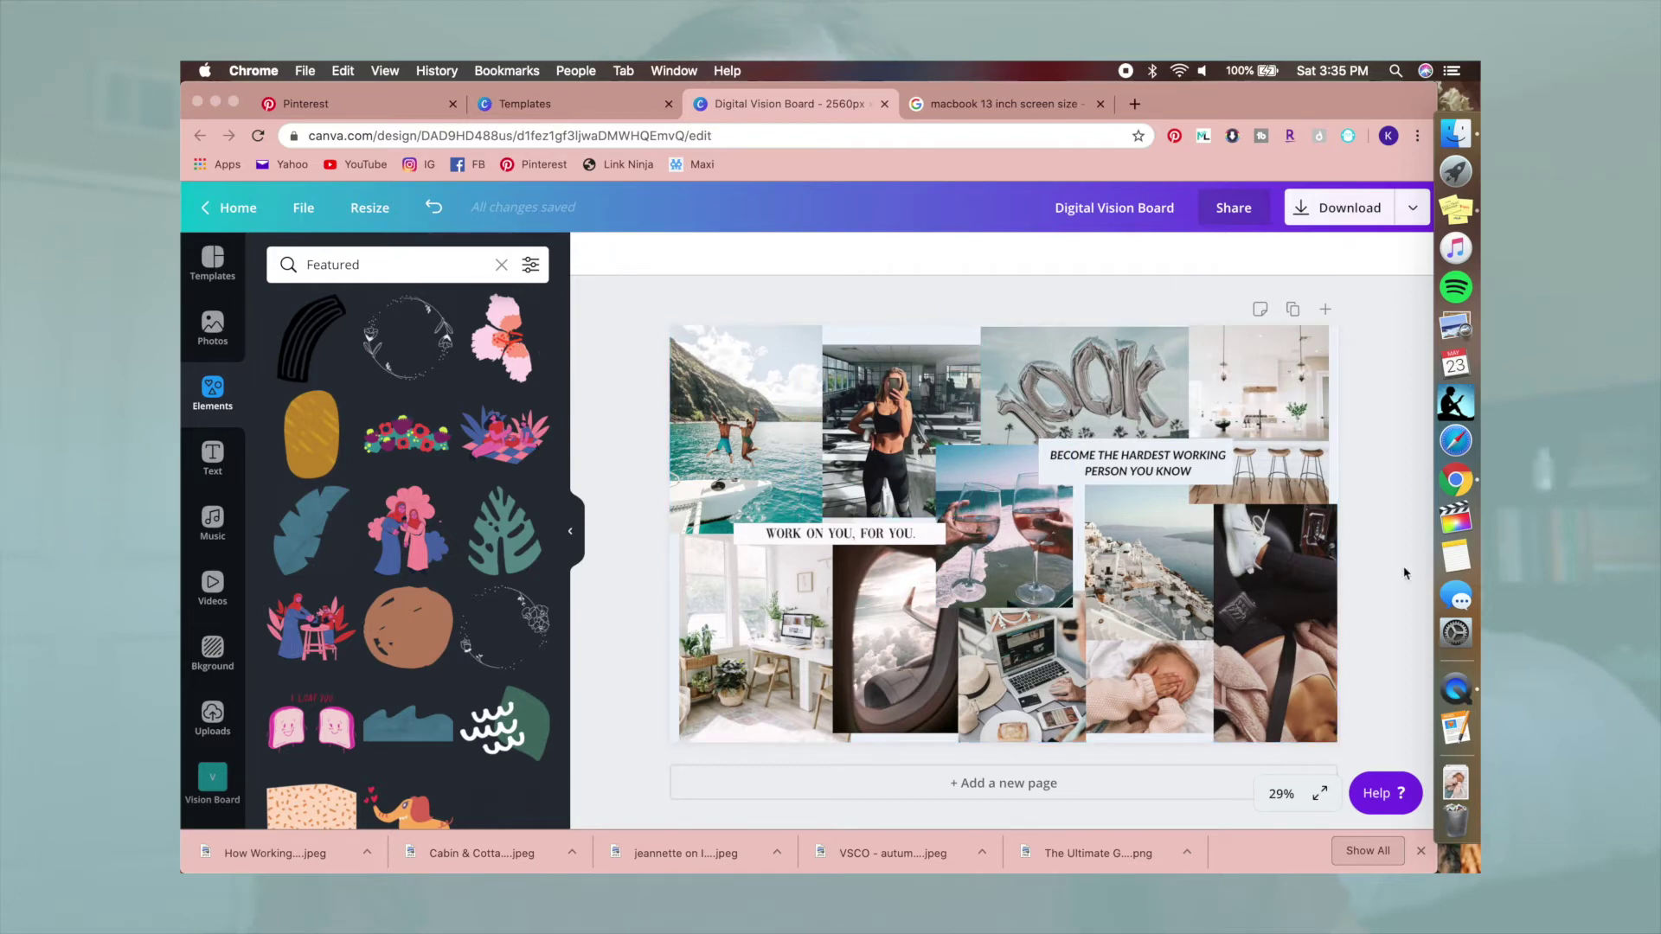
pyautogui.click(1333, 481)
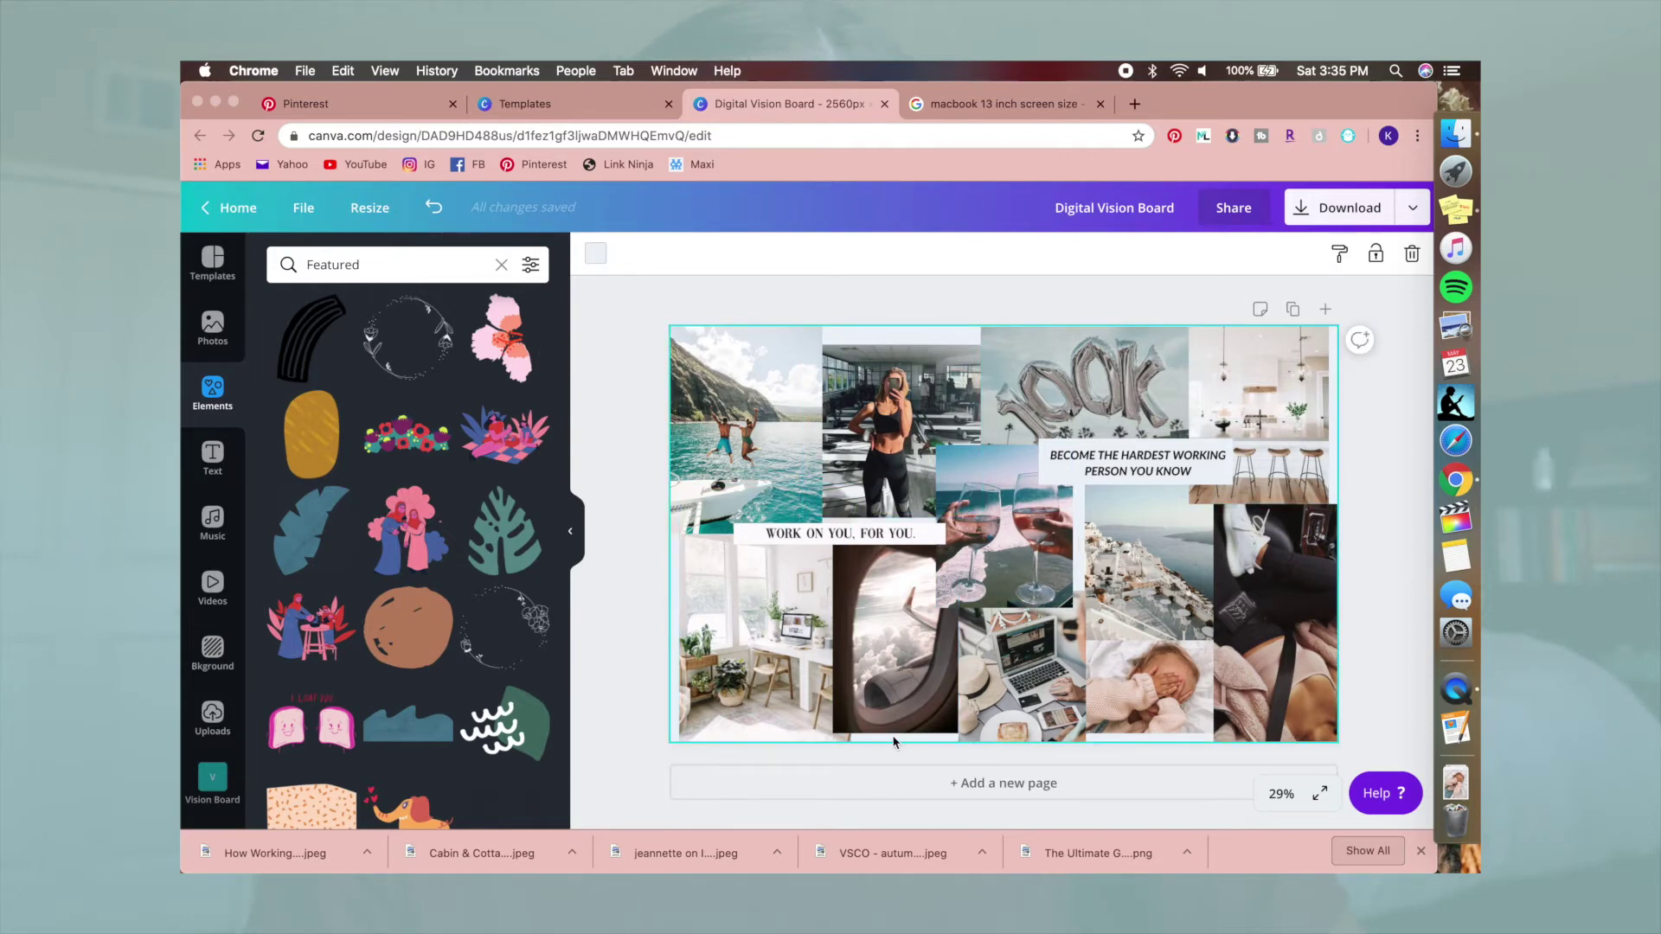
pyautogui.click(1108, 473)
pyautogui.click(784, 530)
pyautogui.click(1345, 489)
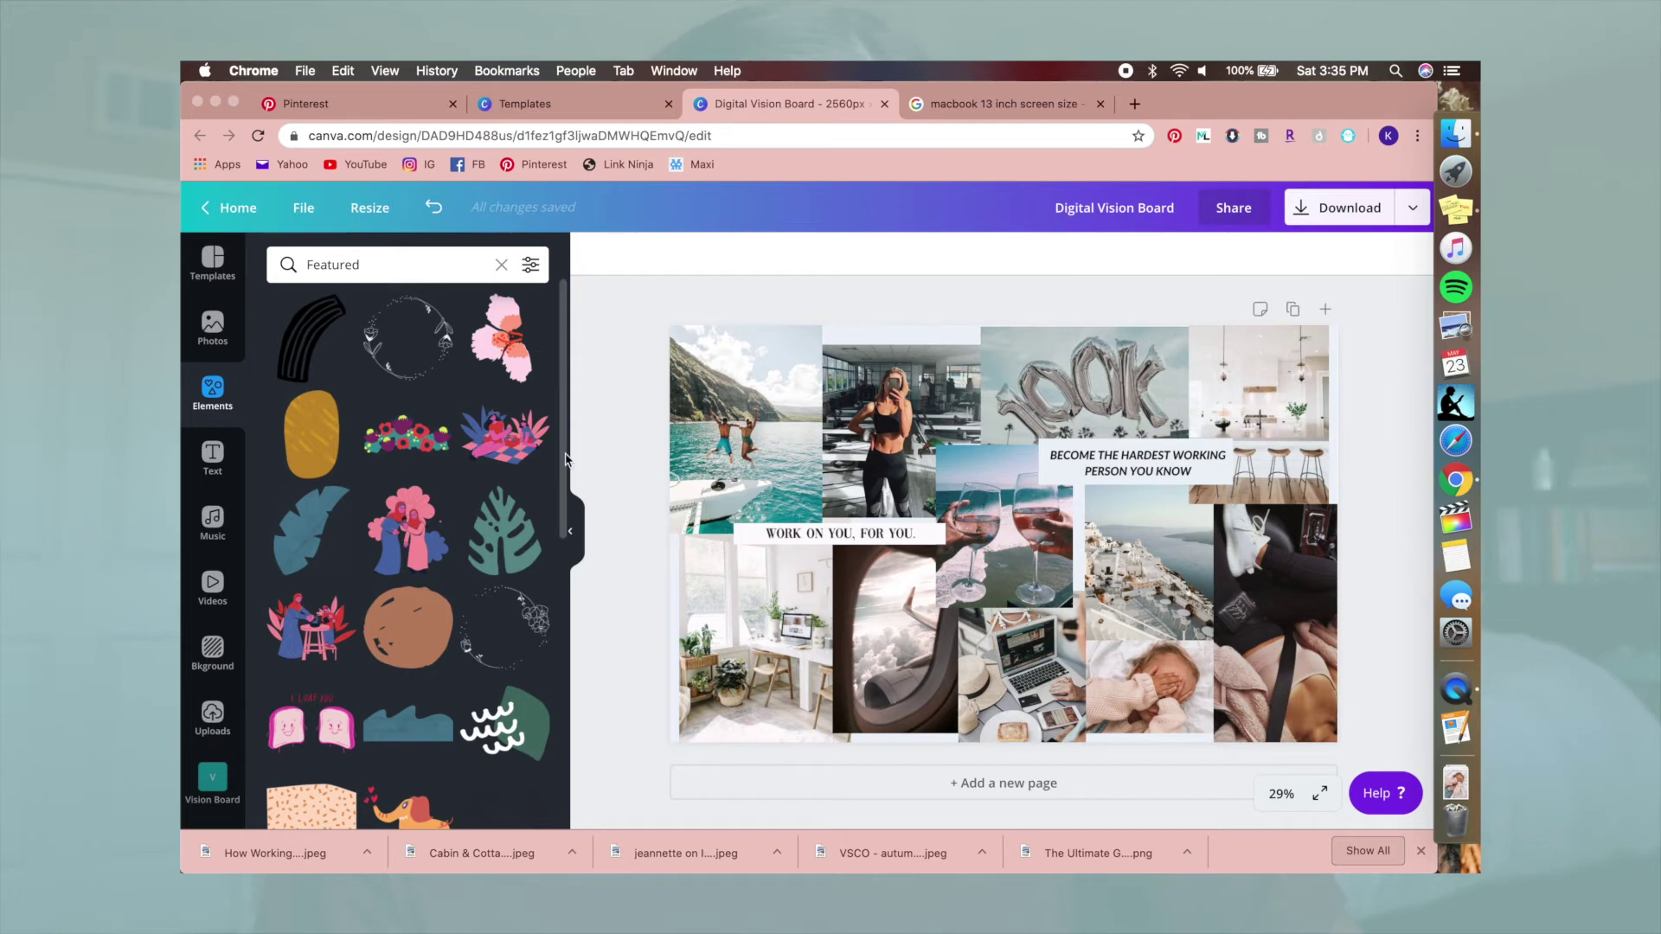
# - Try a green leaf plant graphic on the board, then delete it
pyautogui.scroll(-5, 327, 505)
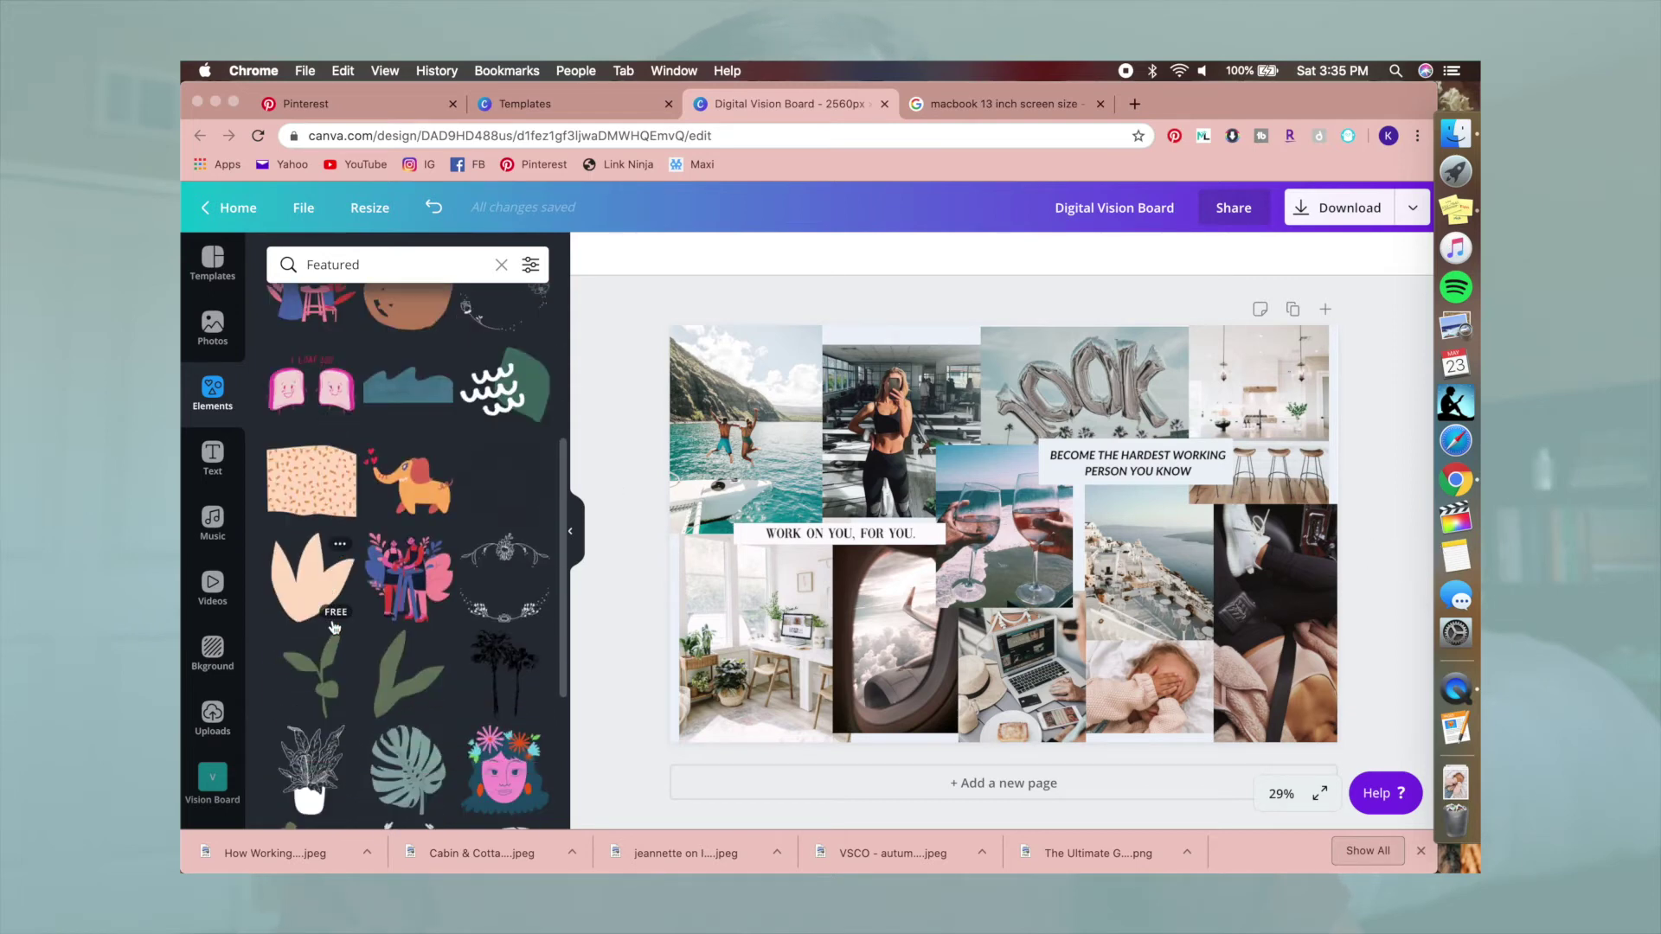
pyautogui.scroll(-2, 328, 505)
pyautogui.click(314, 484)
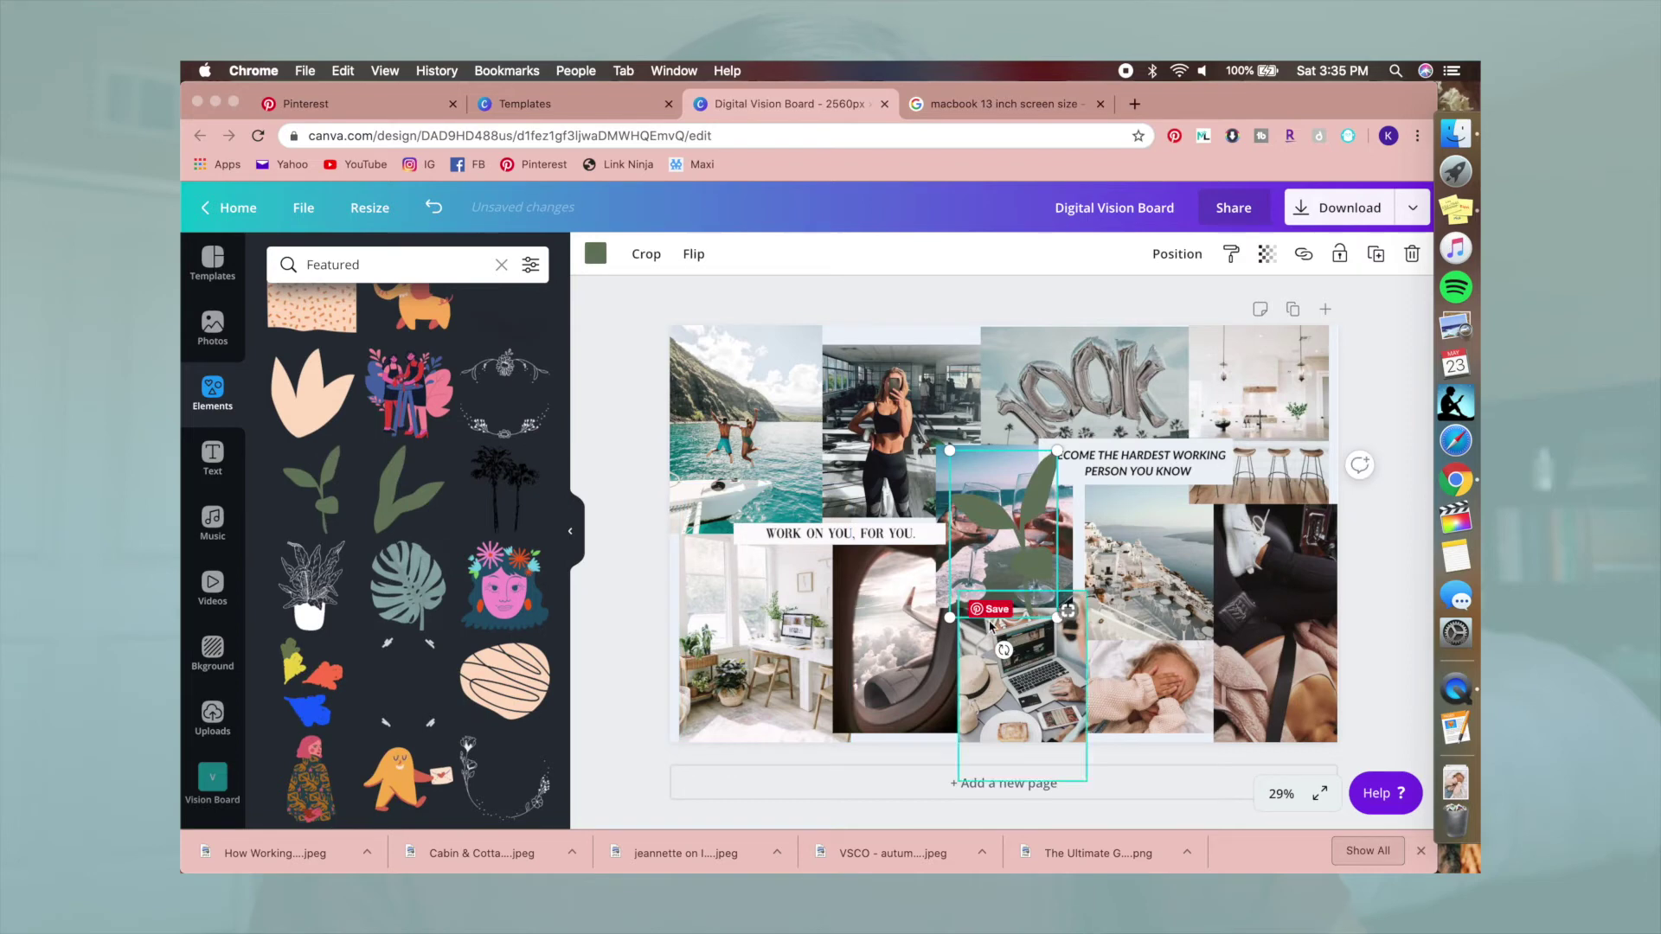
pyautogui.moveTo(1017, 538); pyautogui.dragTo(983, 545)
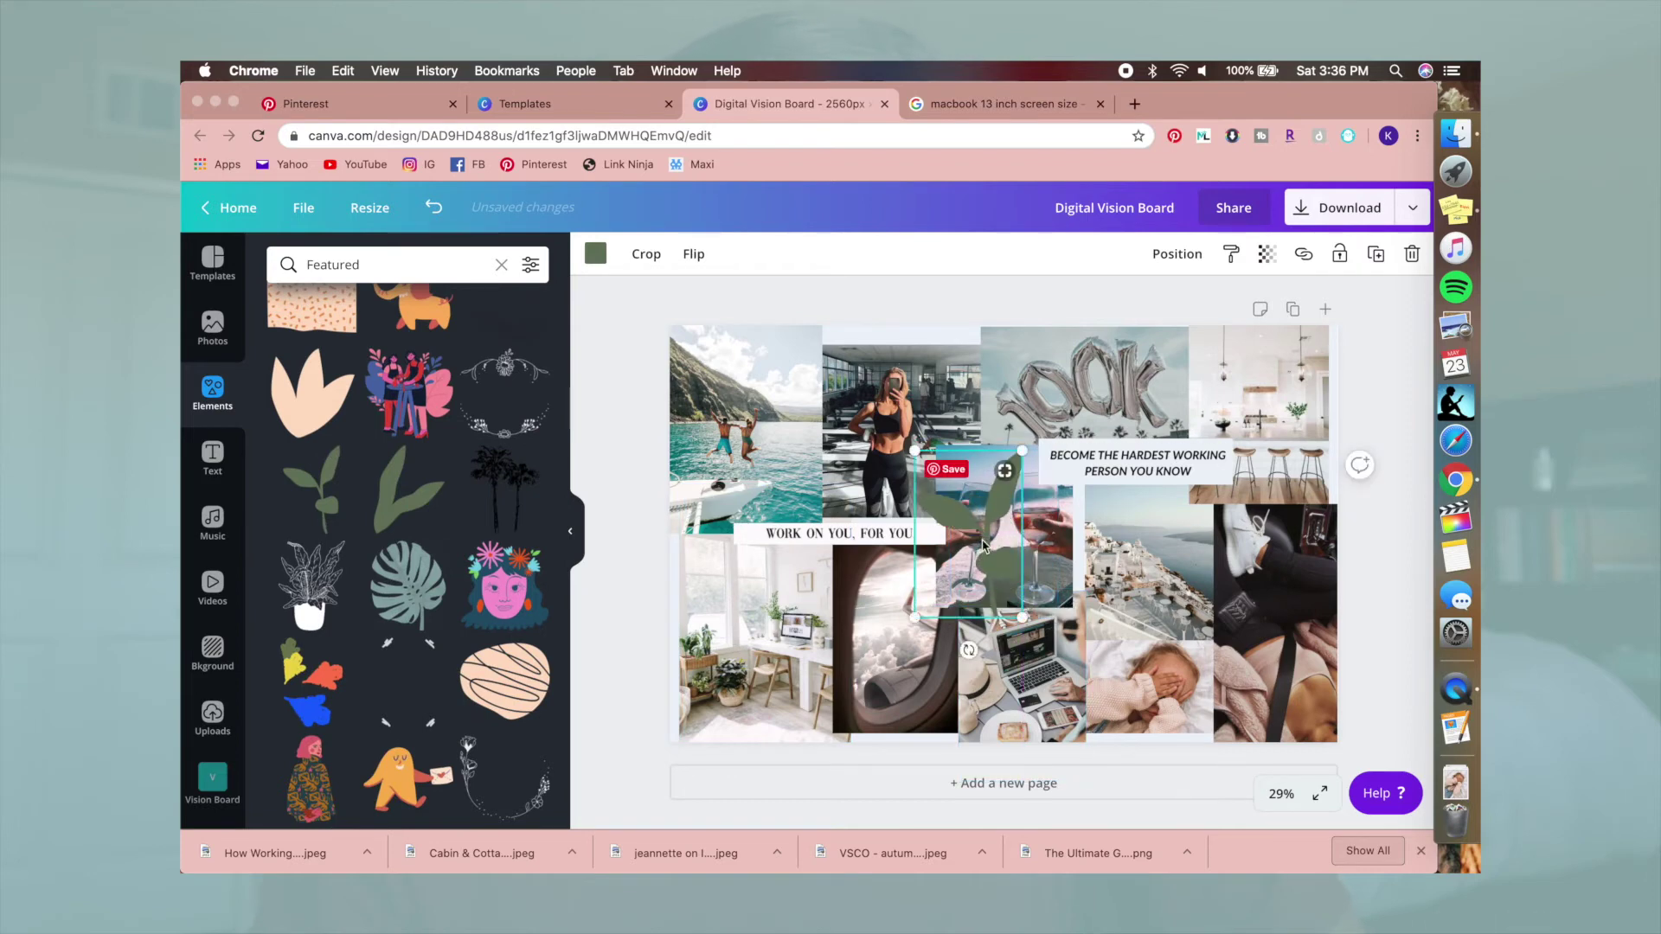
pyautogui.press('Delete')
# - Add the squiggle graphic, recolour it light grey, and shrink it into place up-left
pyautogui.scroll(-6, 468, 403)
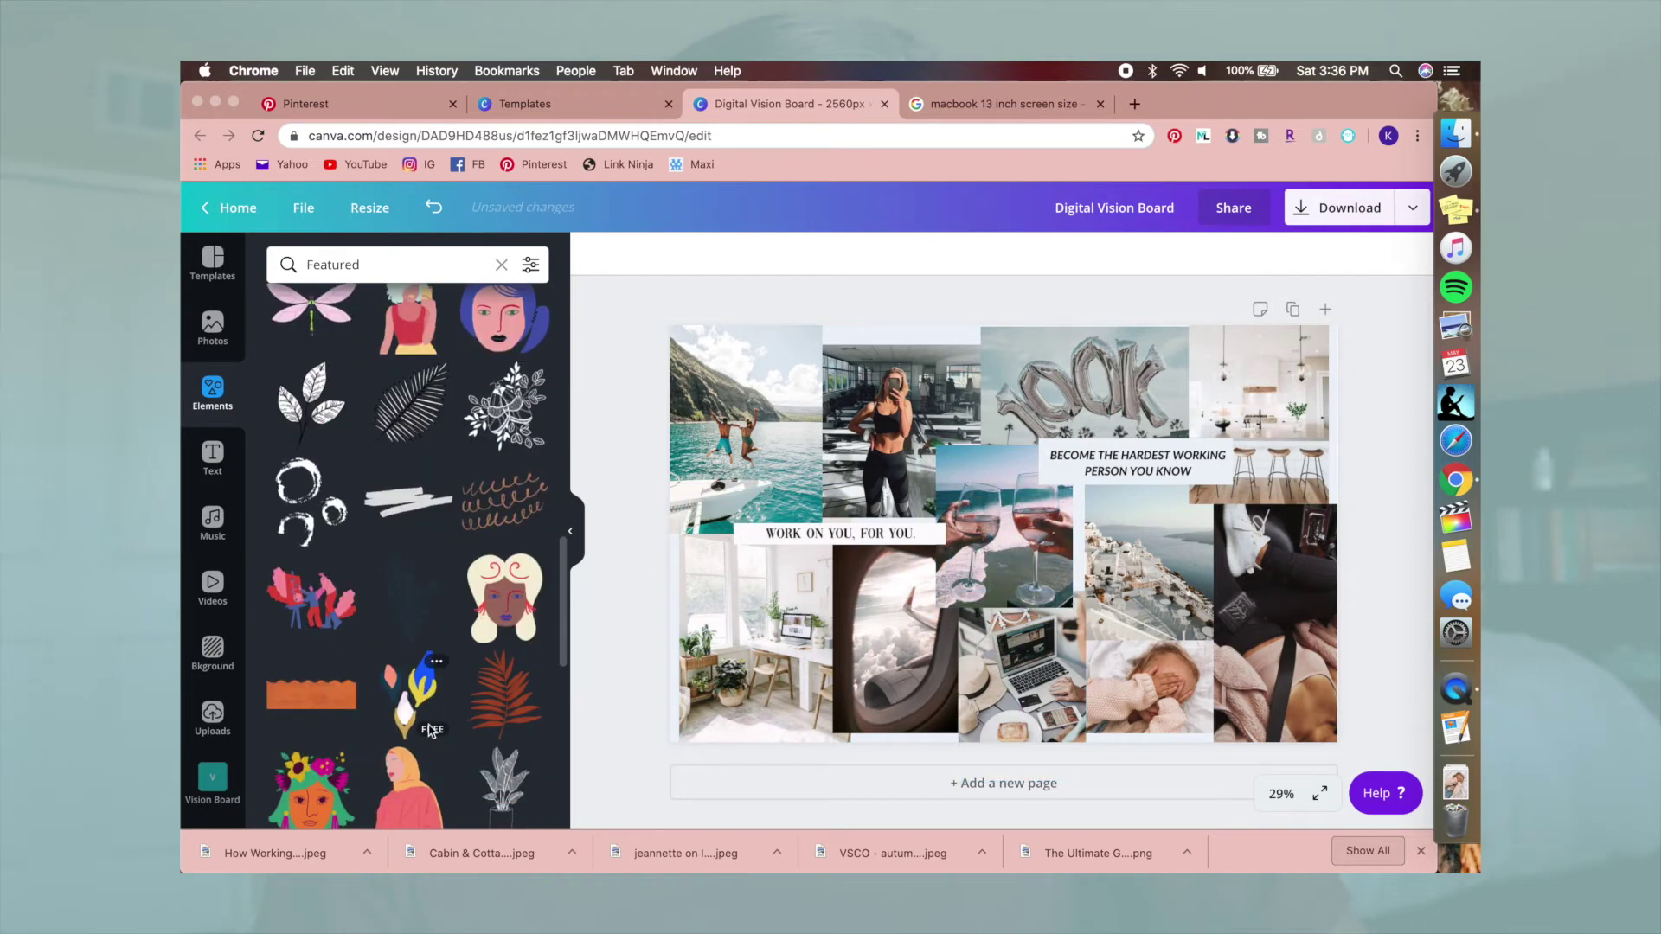
pyautogui.scroll(-2, 439, 614)
pyautogui.click(504, 400)
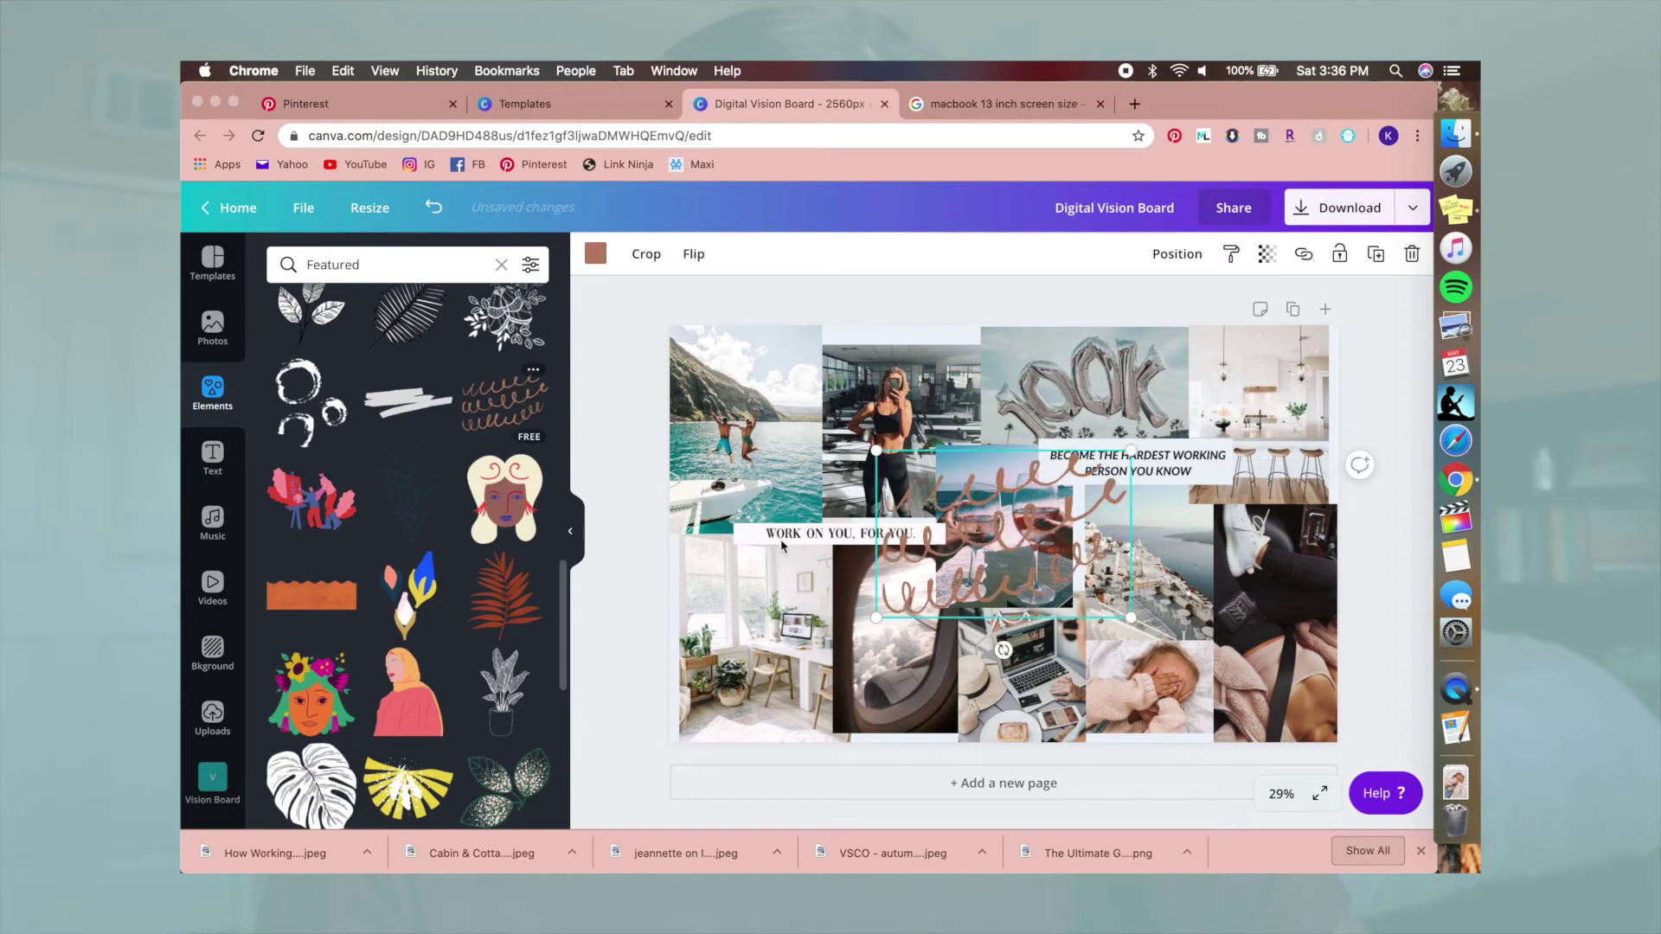
pyautogui.click(597, 253)
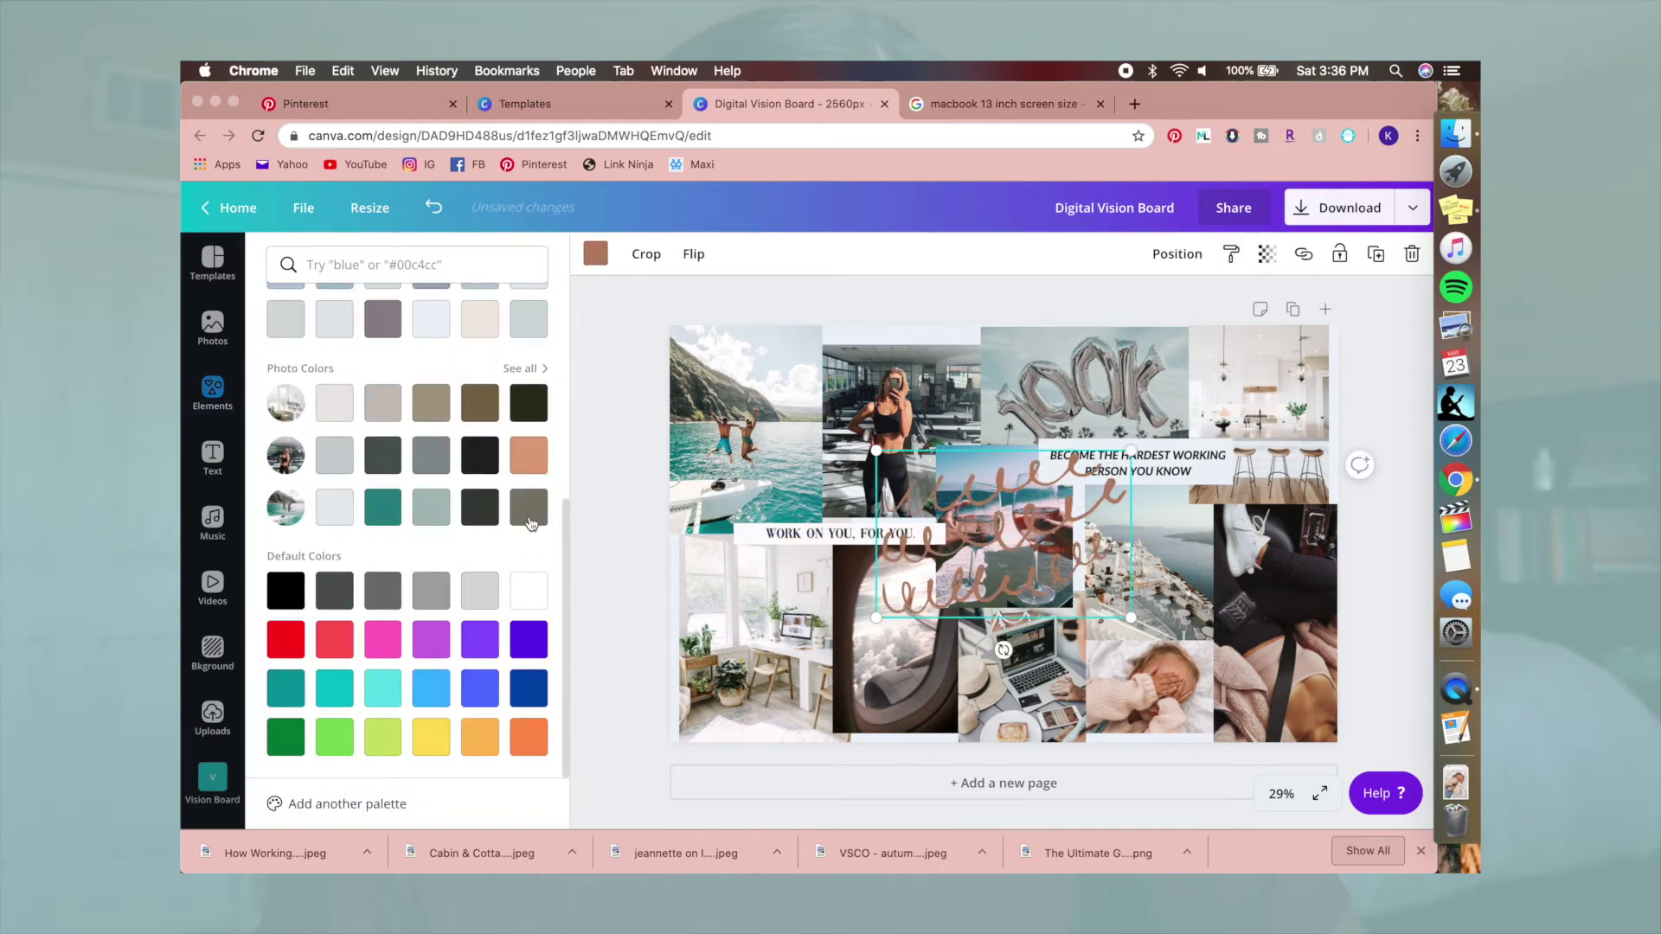
pyautogui.click(528, 500)
pyautogui.moveTo(1092, 611)
pyautogui.mouseDown()
pyautogui.moveTo(966, 526)
pyautogui.moveTo(890, 420)
pyautogui.moveTo(847, 451)
pyautogui.moveTo(821, 586)
pyautogui.moveTo(823, 751)
pyautogui.mouseUp()
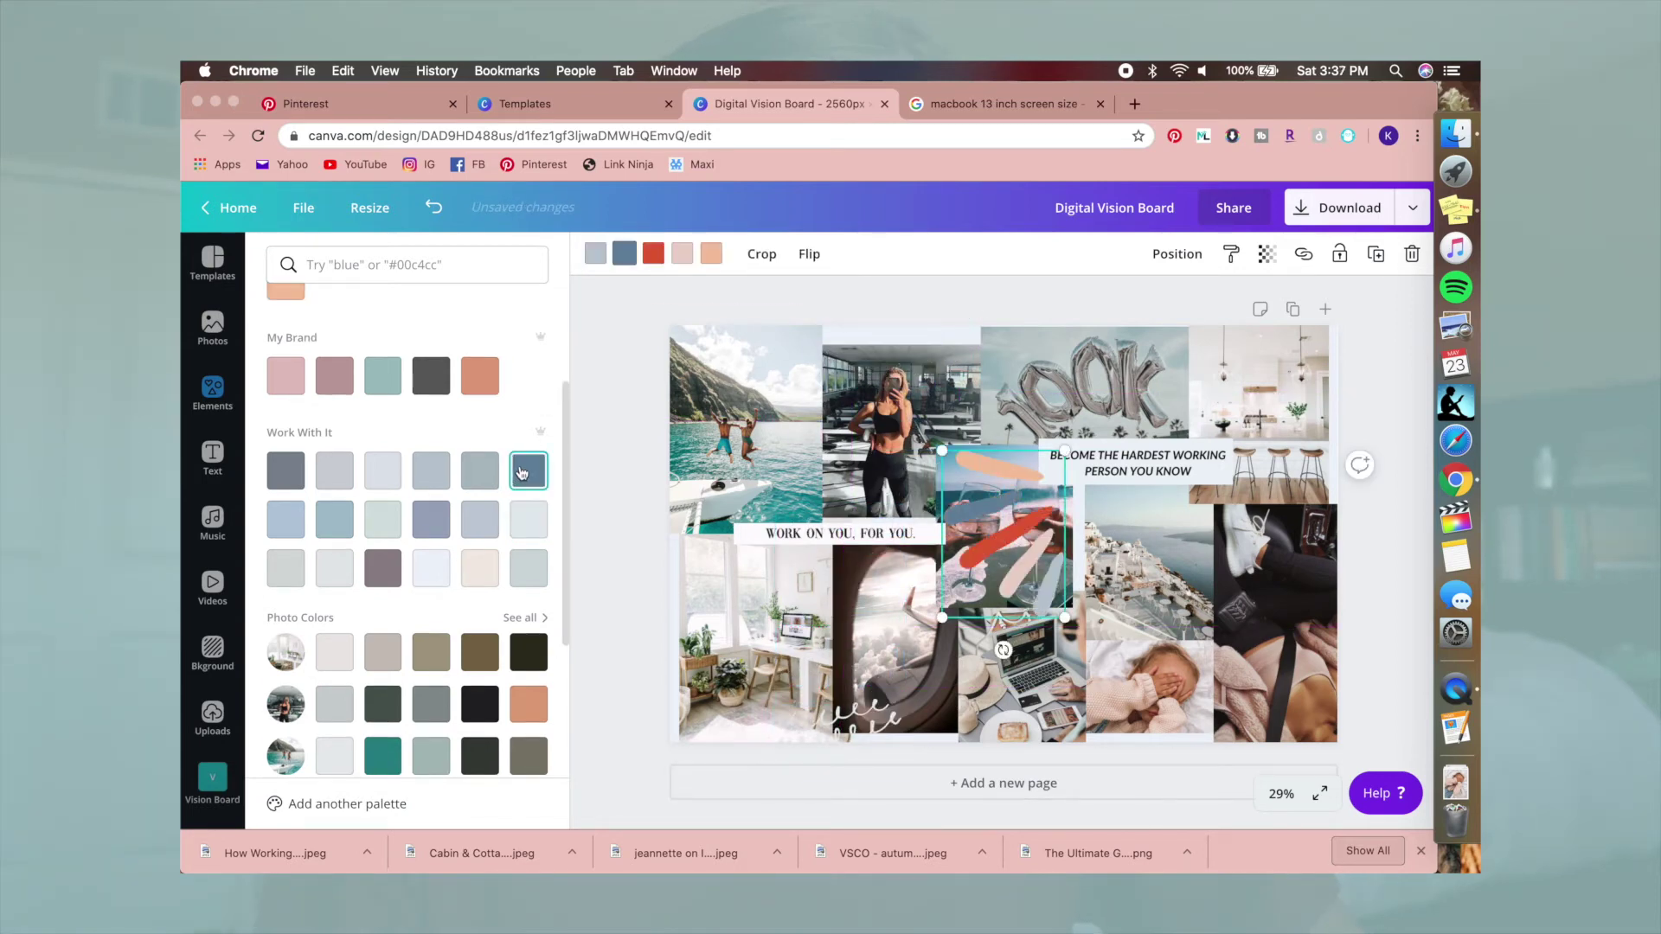